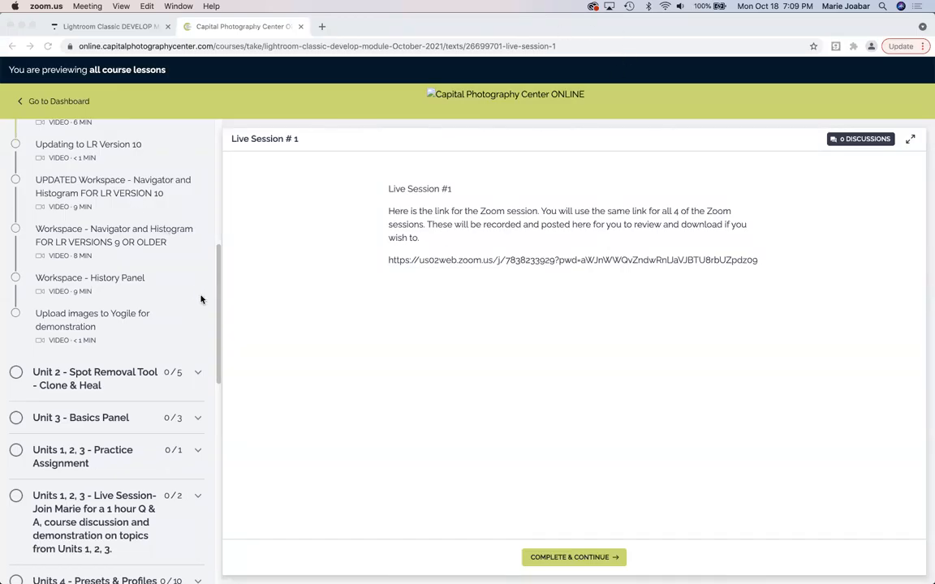
Review the course outline from its beginning through the Unit 1 lessons on workspace, Navigator, History panel and Histogram.
click(223, 263)
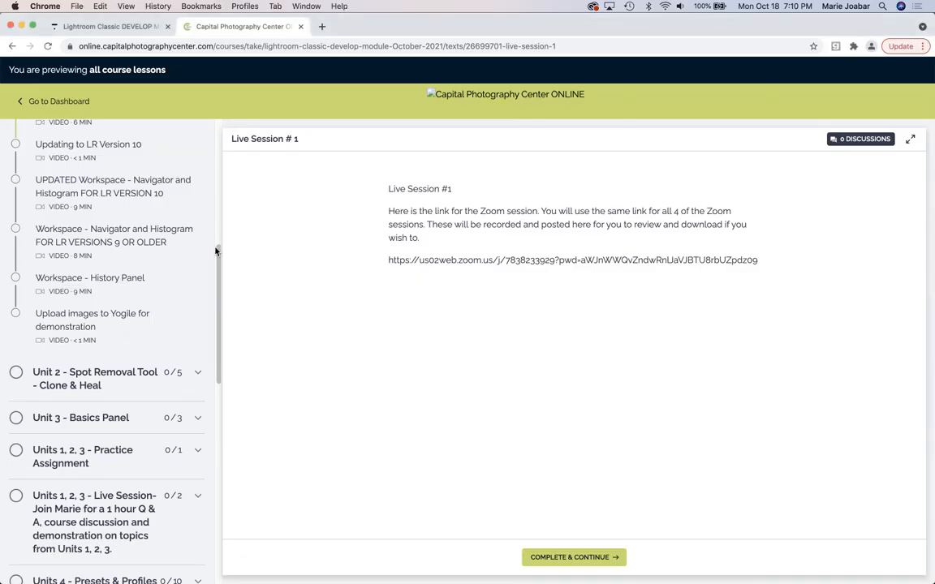
scroll(211, 229, up, 2)
drag(211, 229, 223, 126)
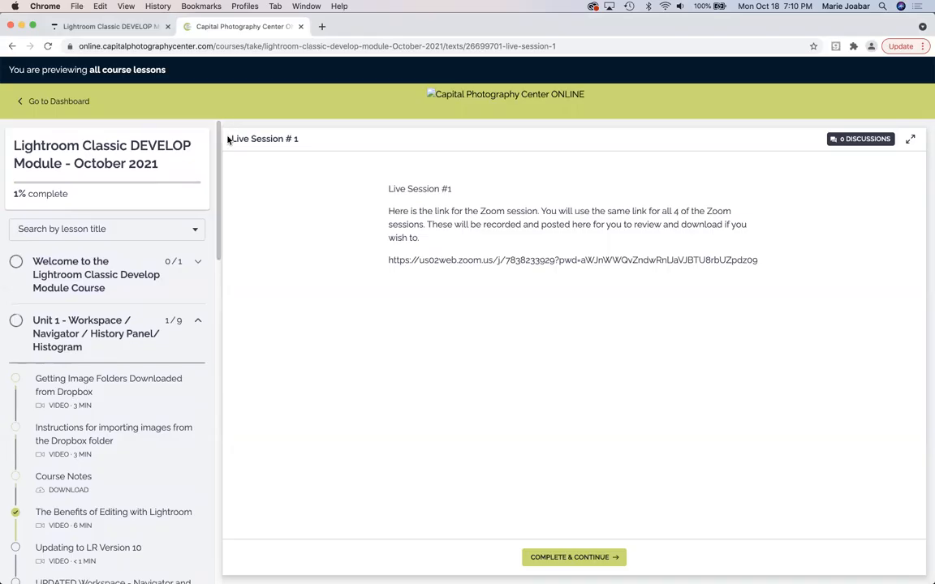
scroll(115, 327, down, 3)
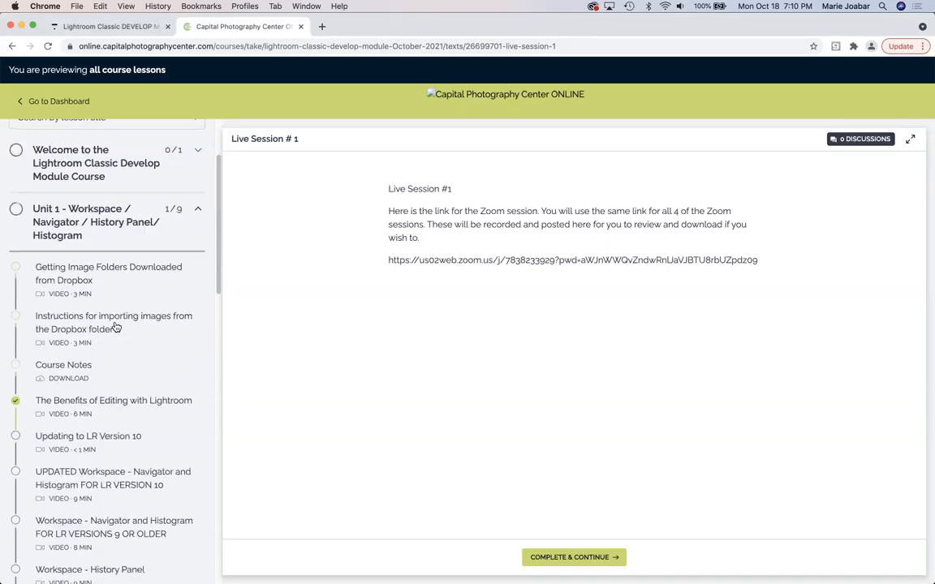
scroll(115, 327, down, 1)
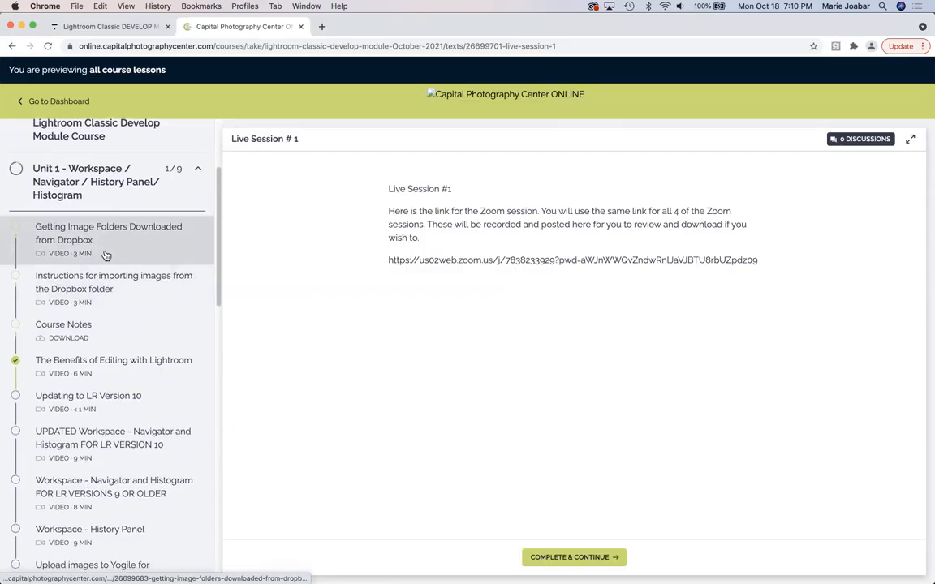
scroll(103, 256, down, 1)
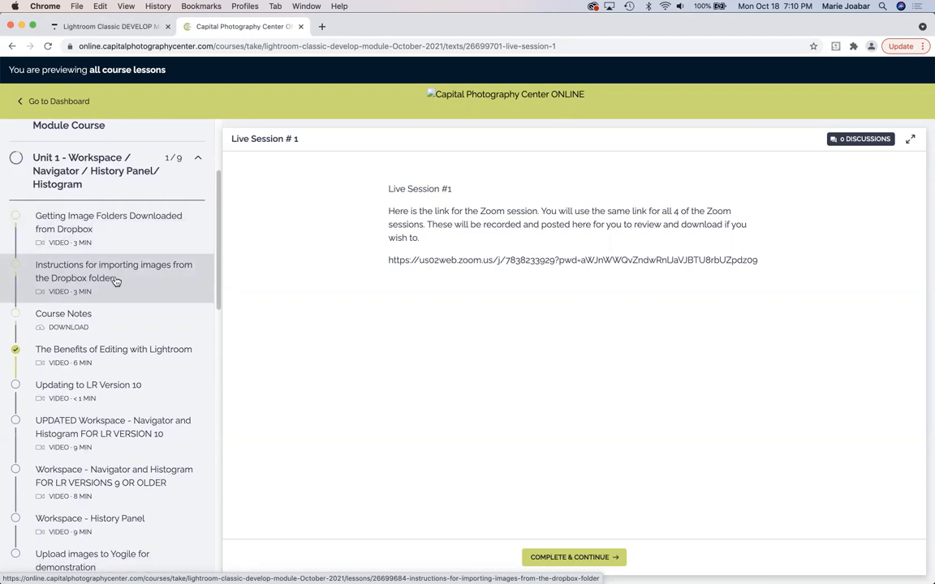
scroll(112, 284, down, 2)
scroll(108, 287, down, 2)
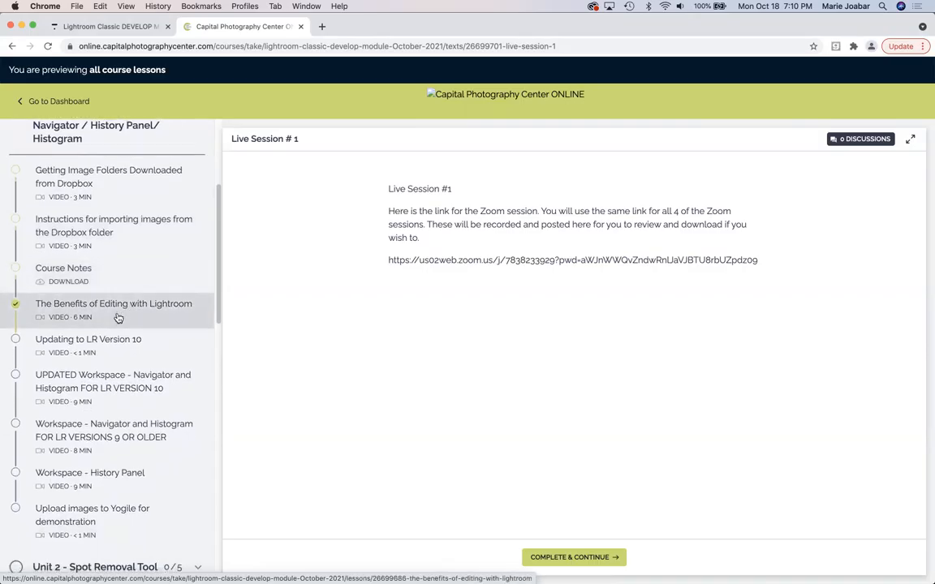
scroll(113, 315, down, 3)
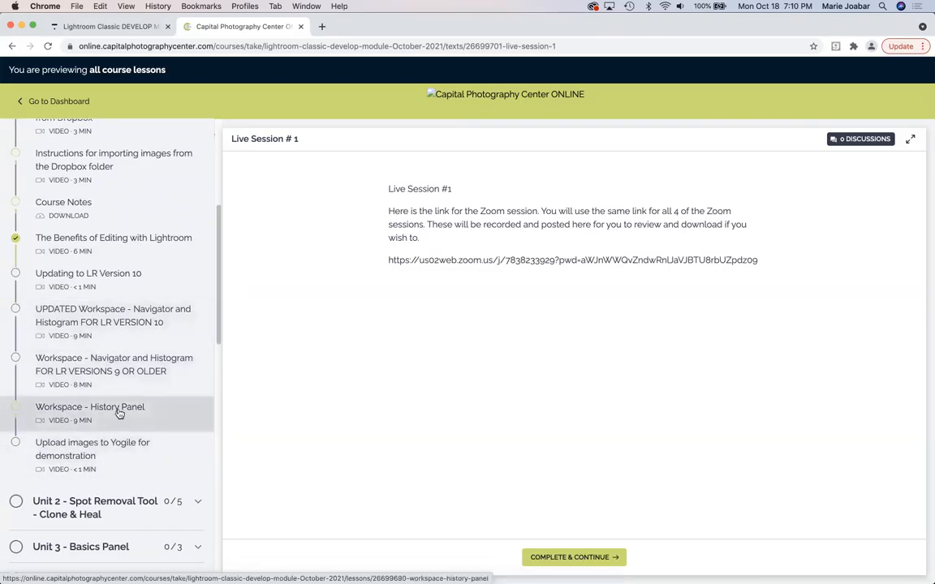
Open the Unit 1 lesson "Upload images to Yogile for demonstration" and pause its video.
click(97, 447)
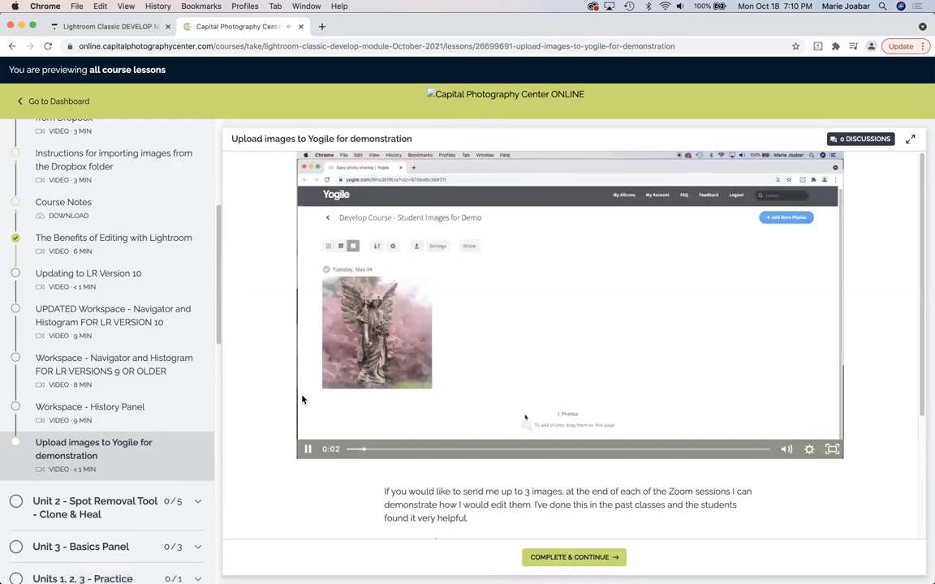
click(503, 403)
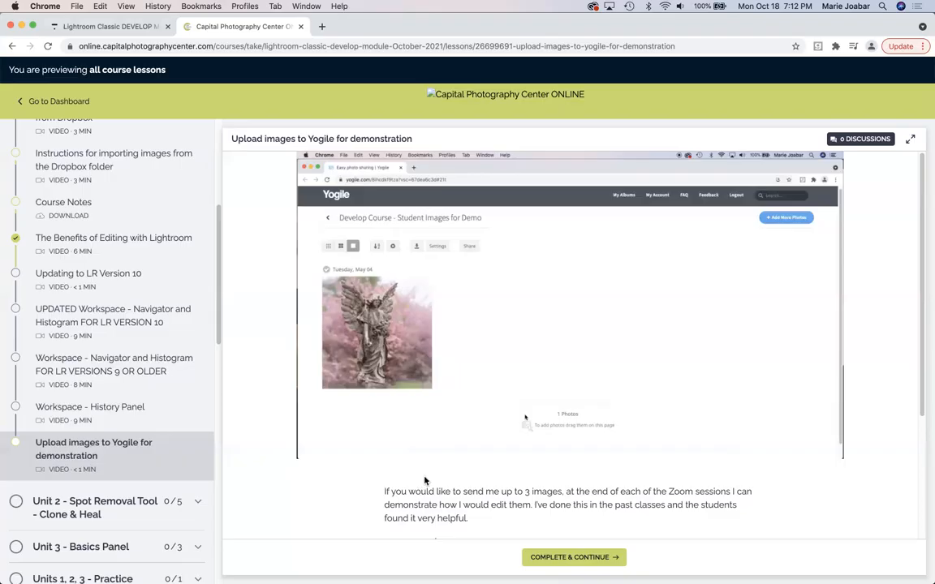
mouse_move(523, 401)
Expand Unit 2 in the course outline, open its Spot Removal Tool lesson and pause the video.
scroll(84, 474, down, 4)
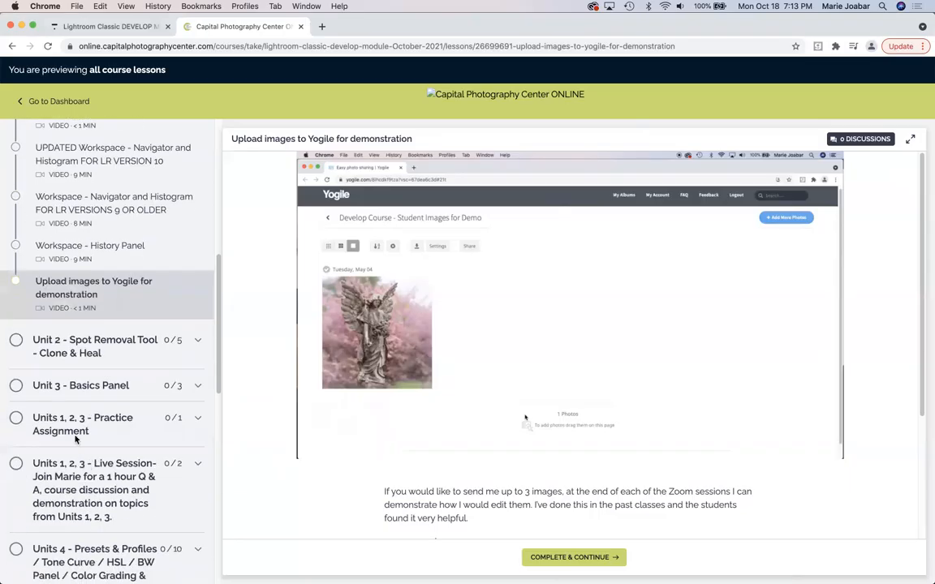
click(114, 348)
scroll(118, 385, up, 5)
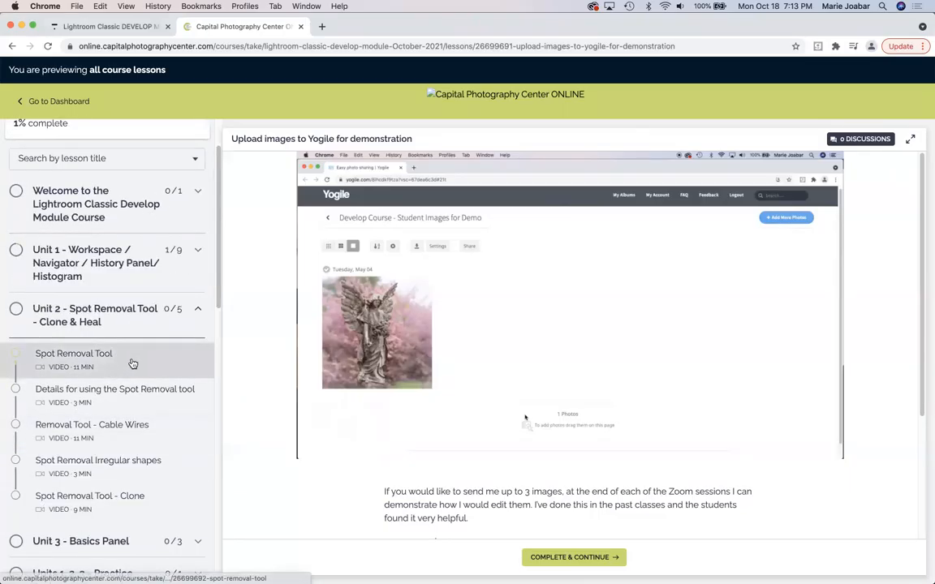
click(133, 363)
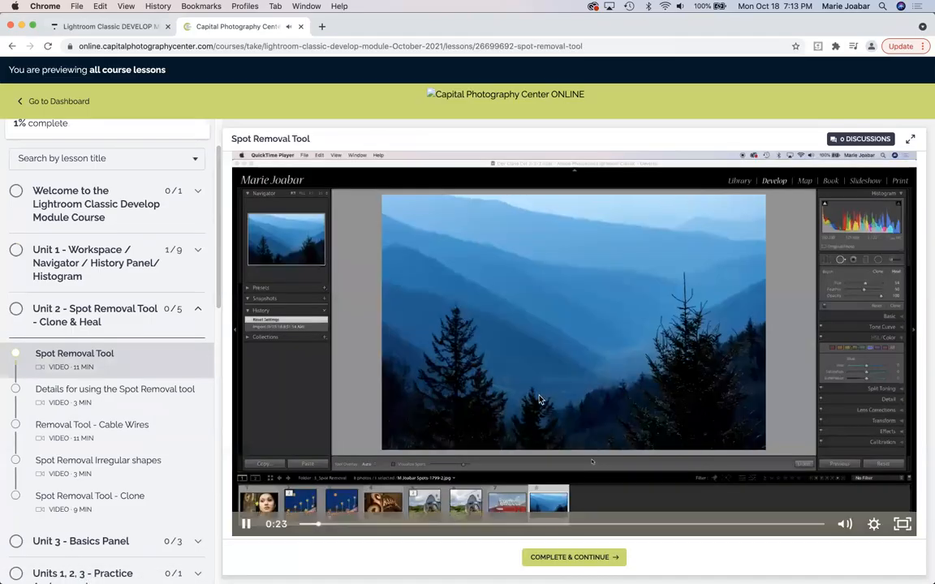
click(594, 357)
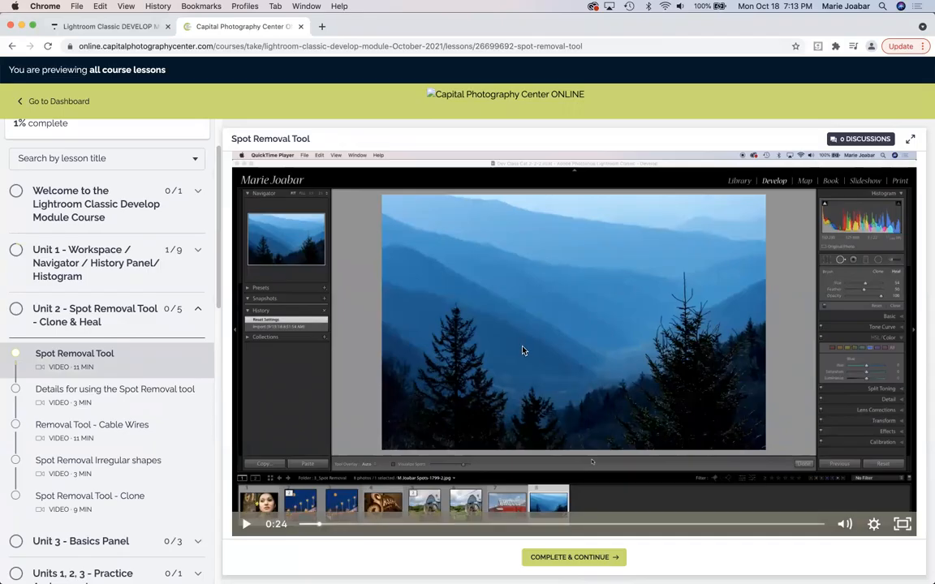
Open the discussions of the Spot Removal Tool lesson, view the form for a new post and discard the draft.
click(865, 143)
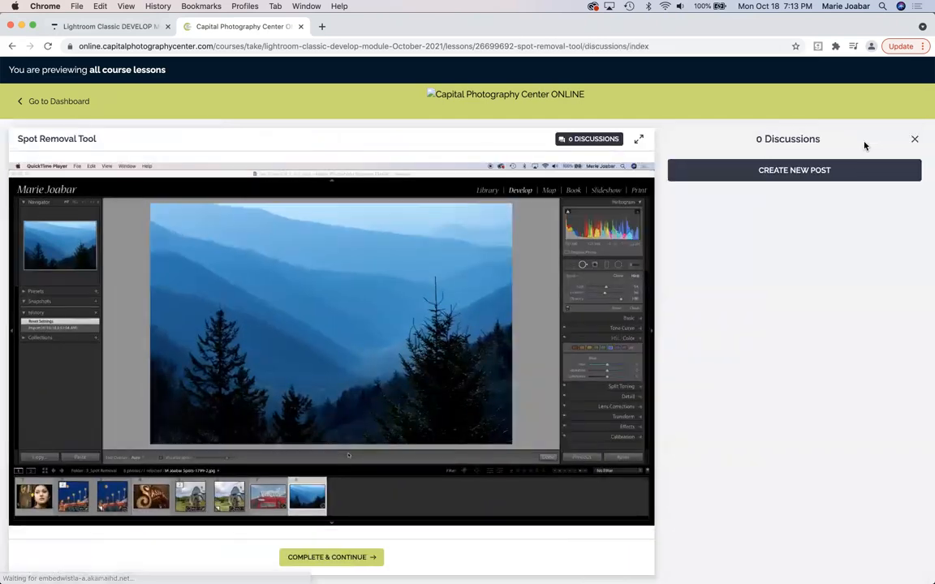
click(794, 171)
click(712, 270)
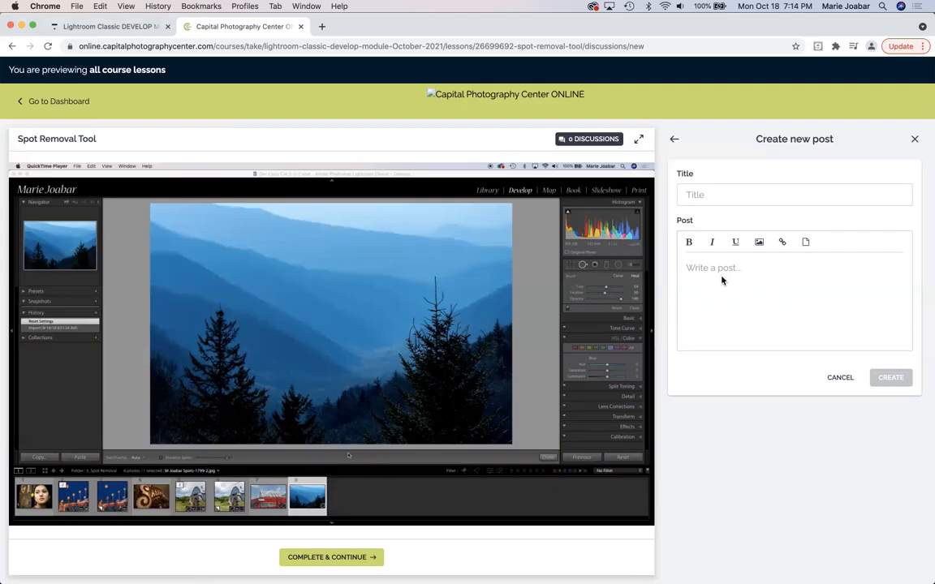
click(840, 379)
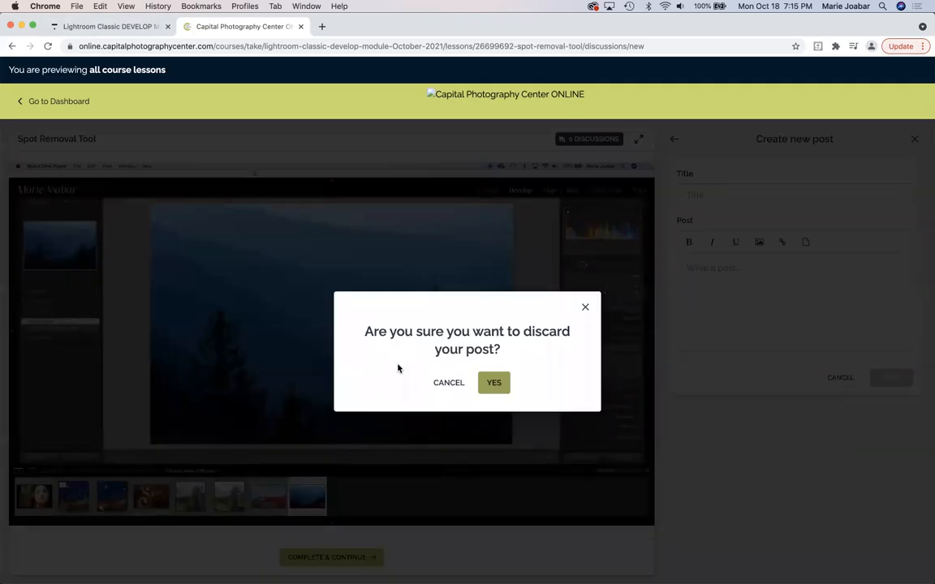
click(493, 382)
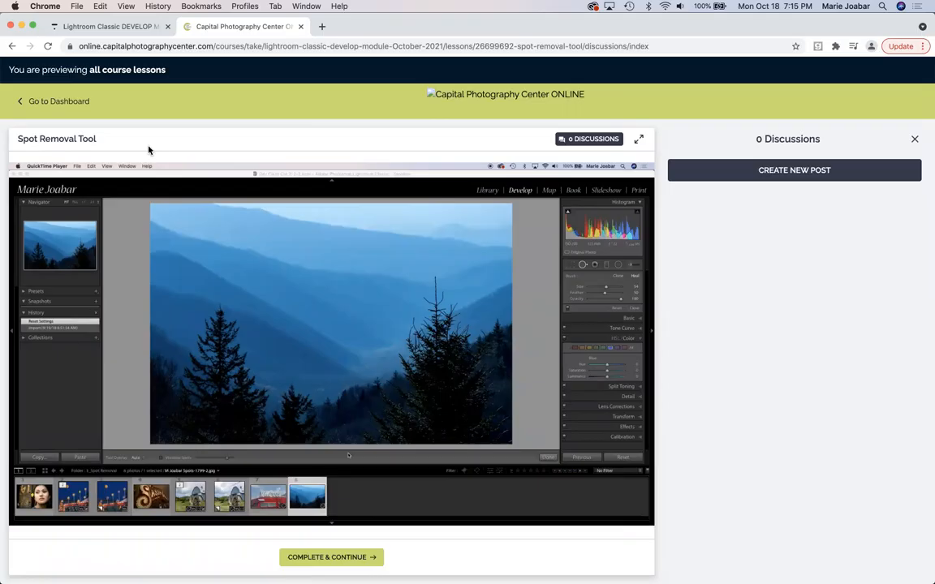
Switch to Lightroom Classic, open the selected stone house photo in the Develop module and collapse the History panel.
mouse_move(494, 567)
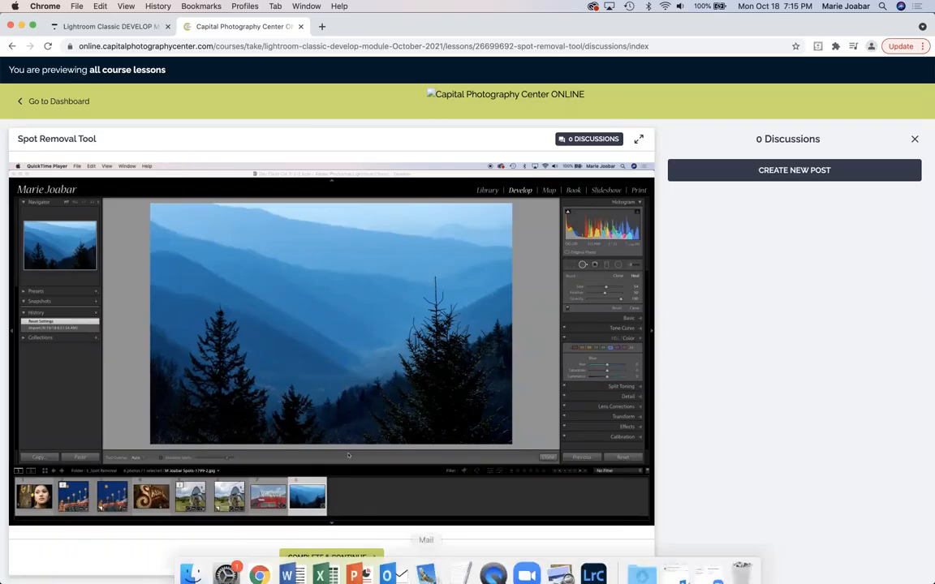
click(593, 562)
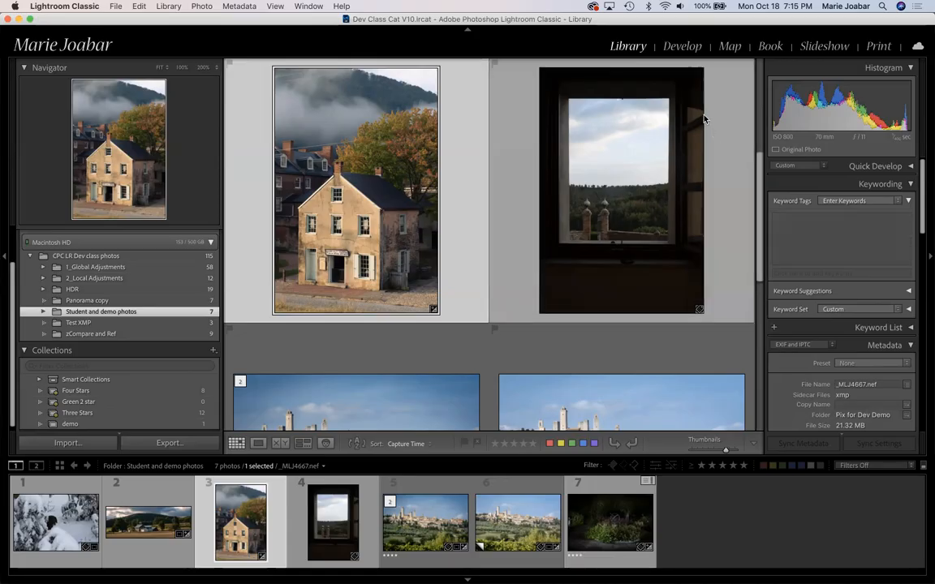
click(681, 47)
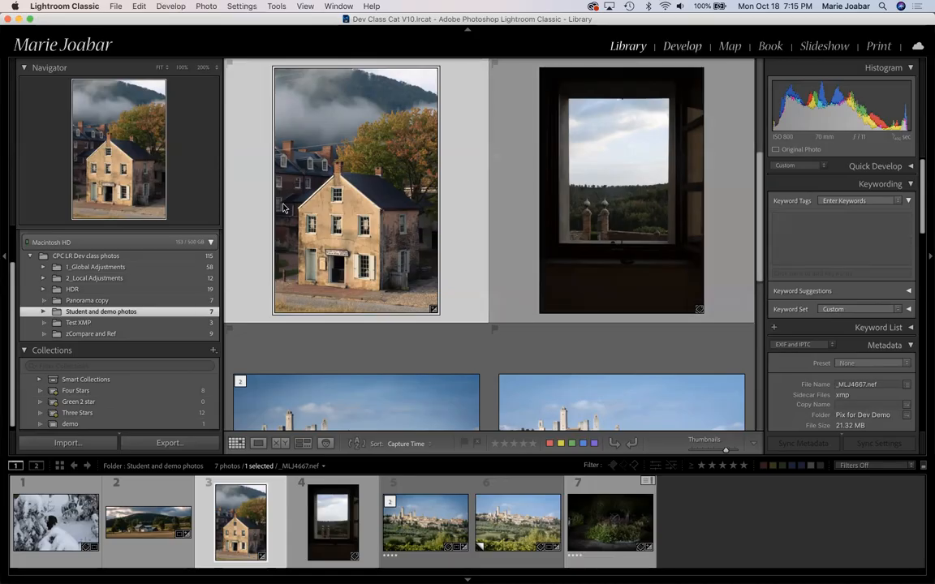
click(24, 273)
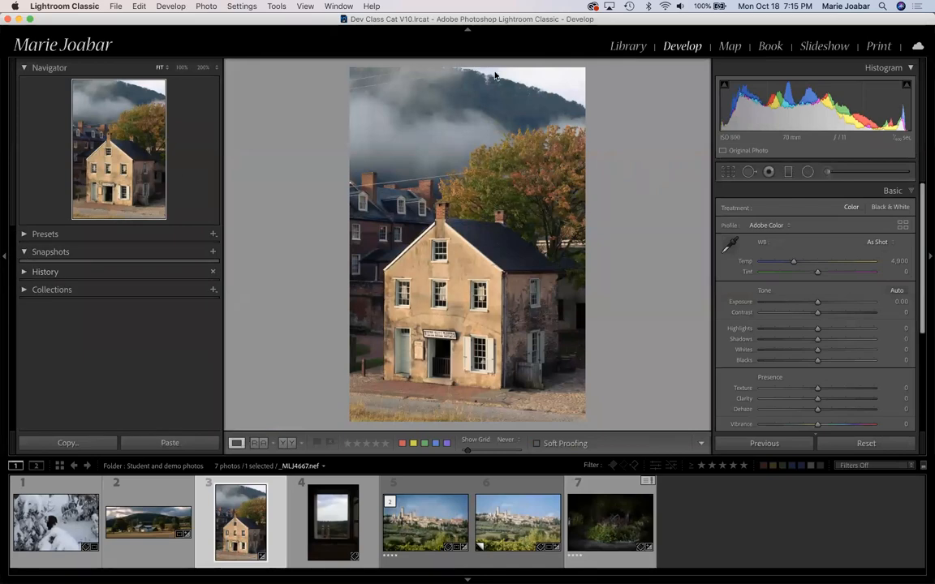
Return to the Library, expand the 1_Global Adjustments folder and display its 1_Workspace2 subfolder.
click(632, 47)
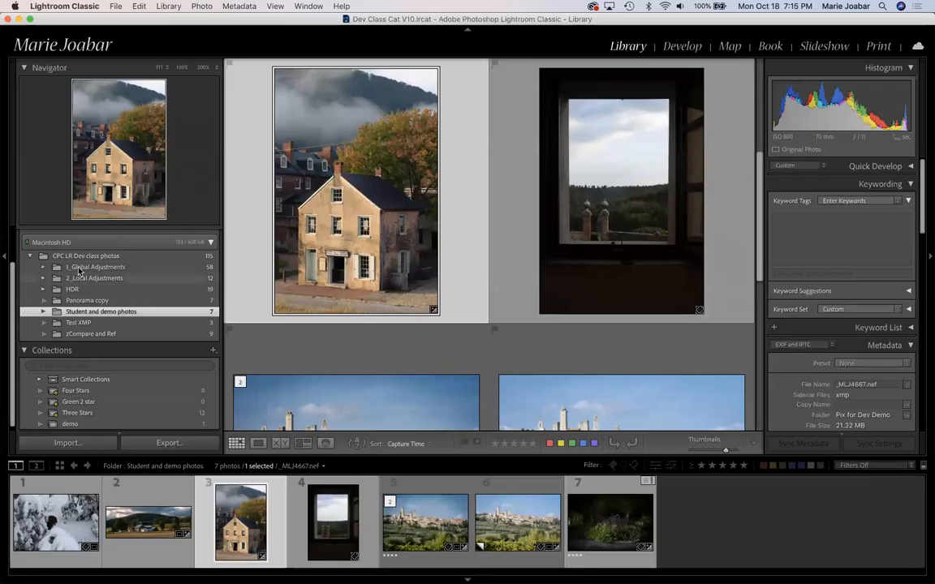
click(44, 267)
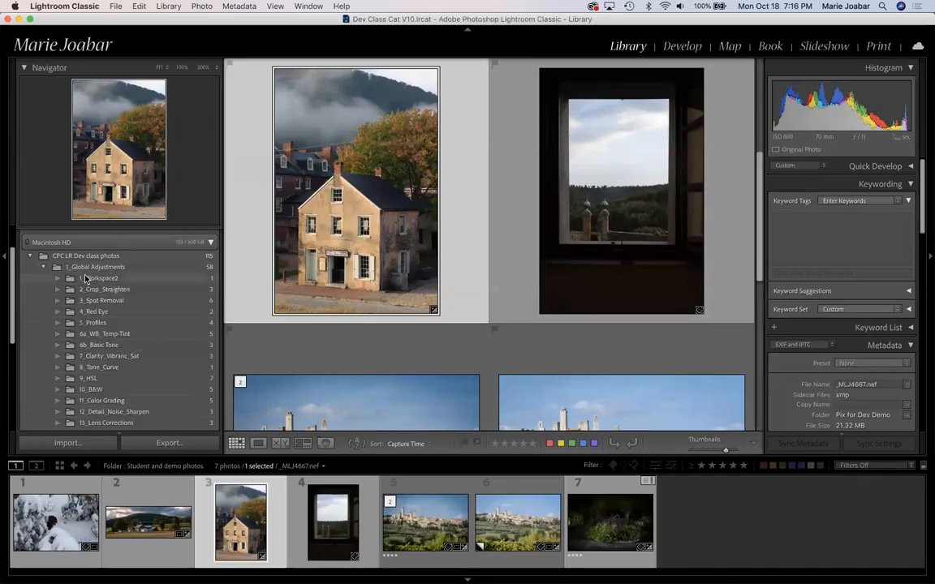
click(89, 278)
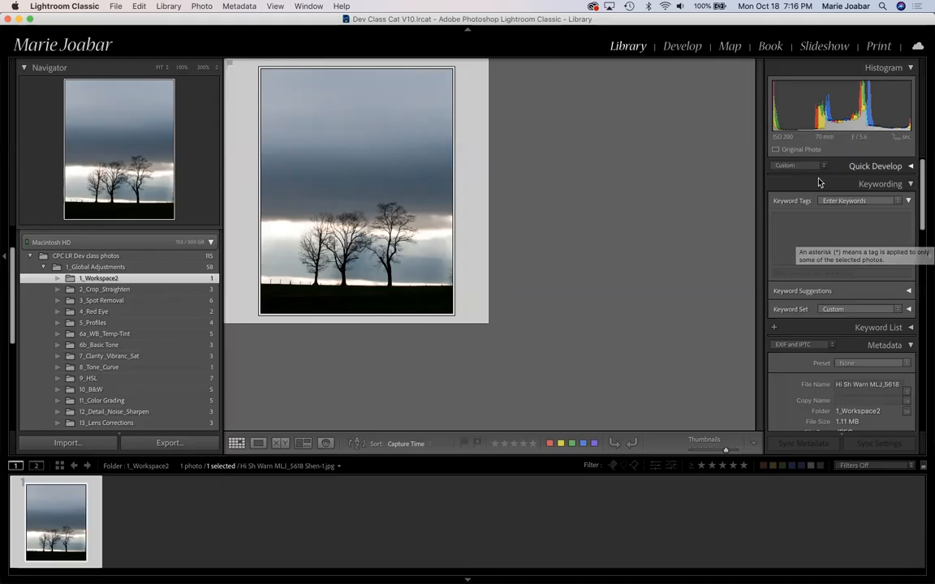
Open the three-trees photo in the Develop module and set Temp to -100, Tint to +57 and Exposure to +1.10.
click(681, 47)
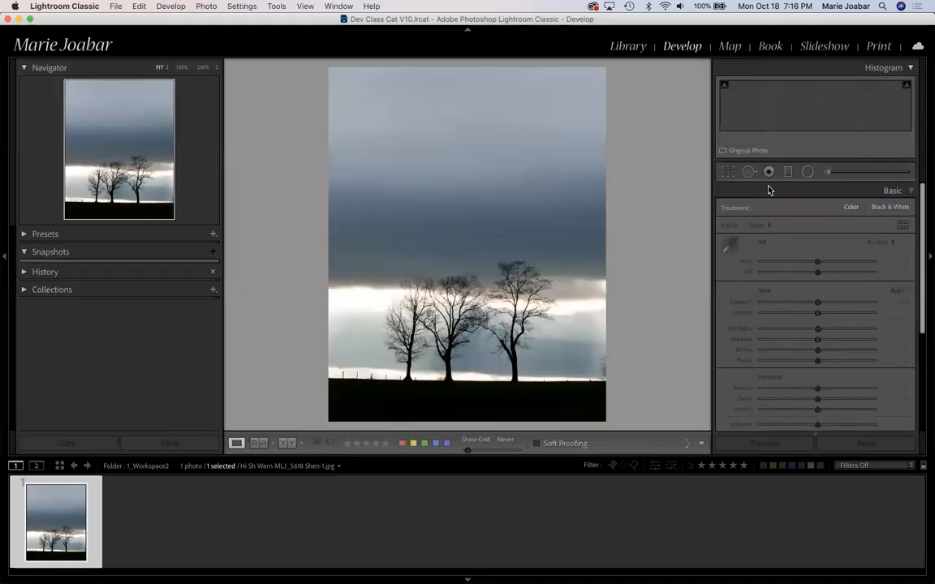
drag(816, 262, 760, 262)
drag(816, 273, 825, 301)
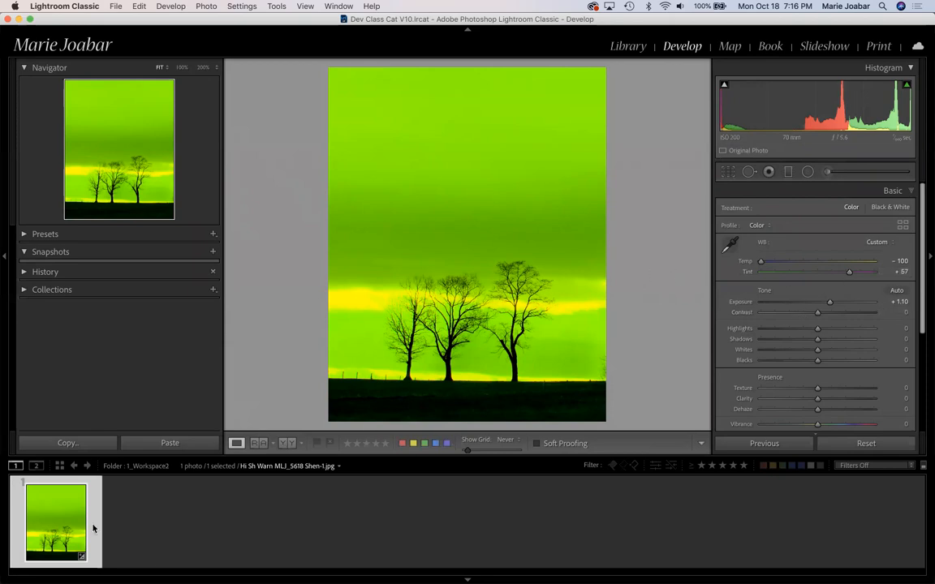
Show the edited photo's file in Finder, view it as an icon to compare it with the edit, and close the window.
right_click(61, 509)
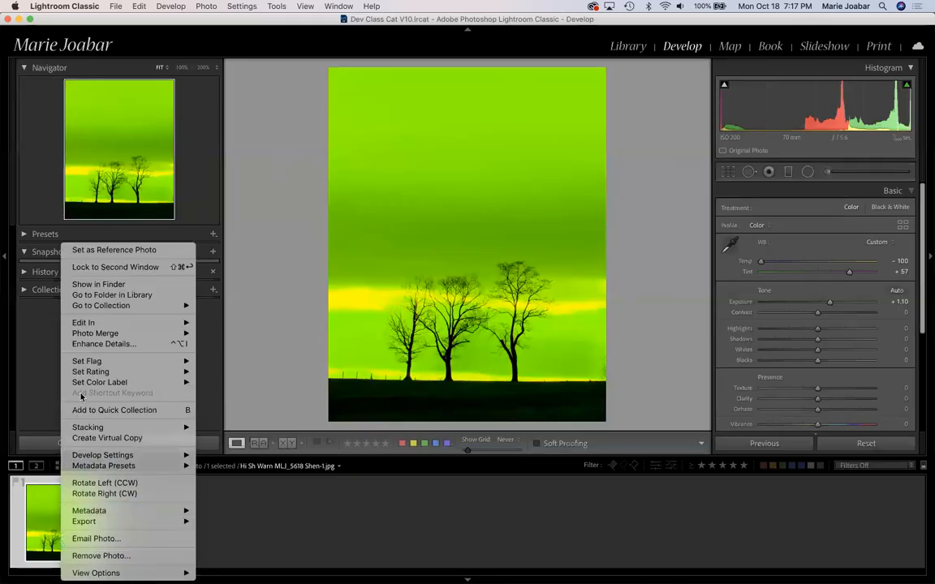
mouse_move(107, 333)
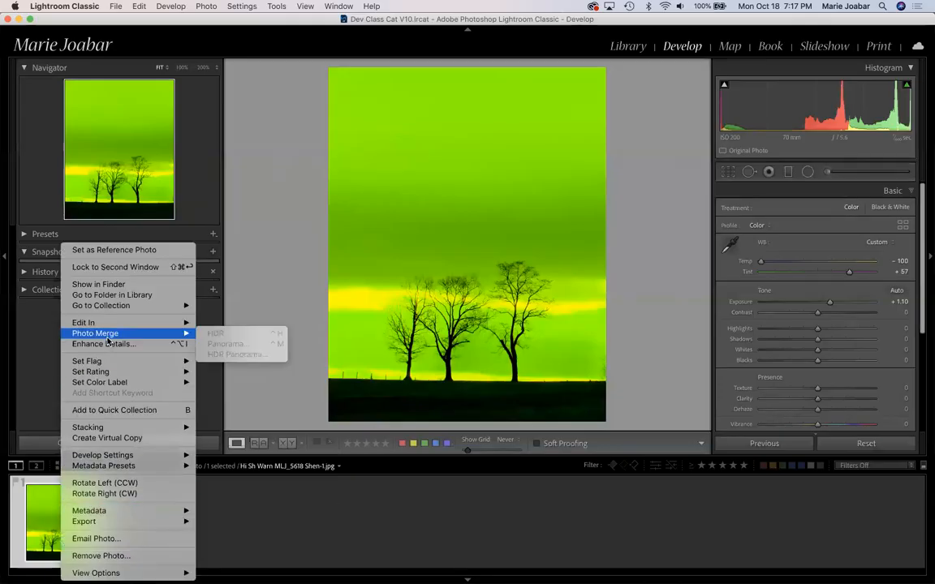
click(119, 286)
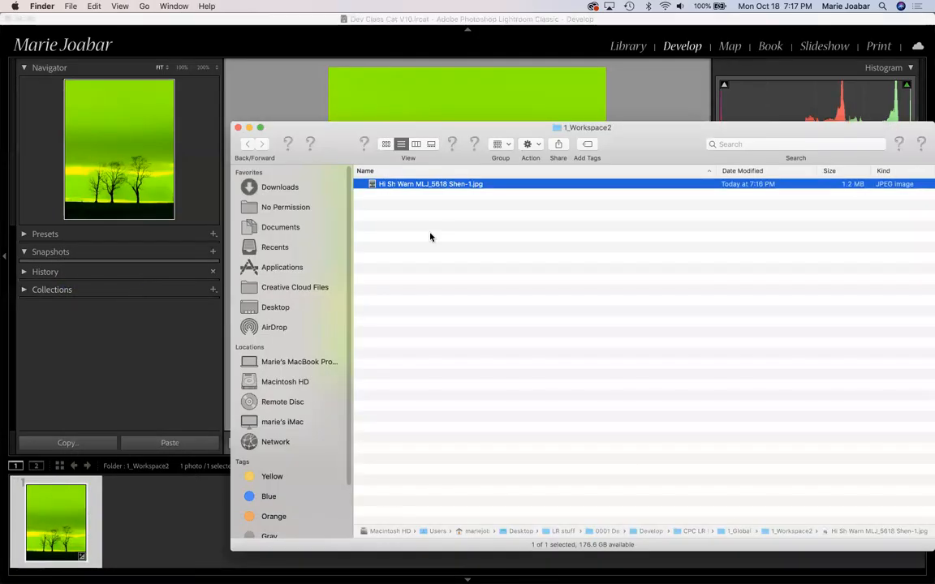
click(386, 144)
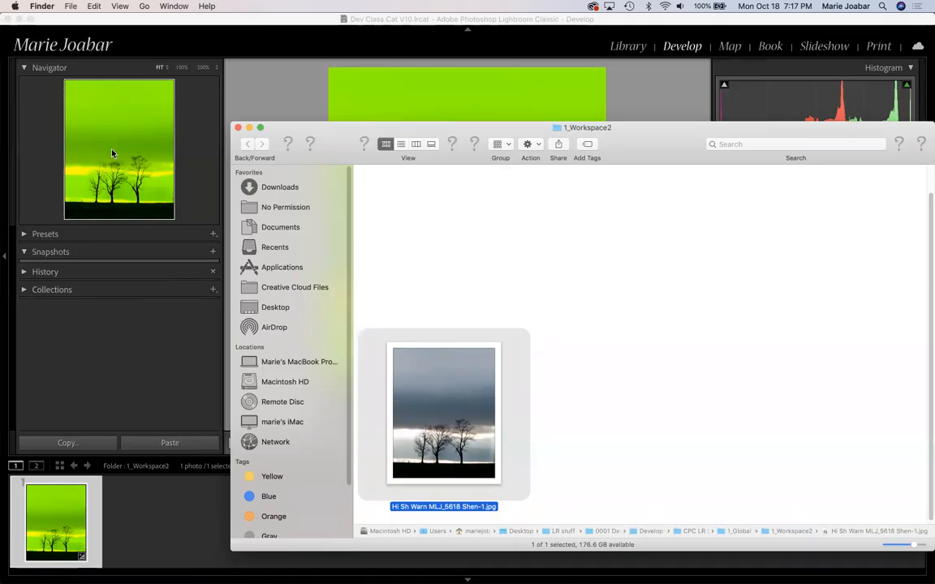
click(237, 129)
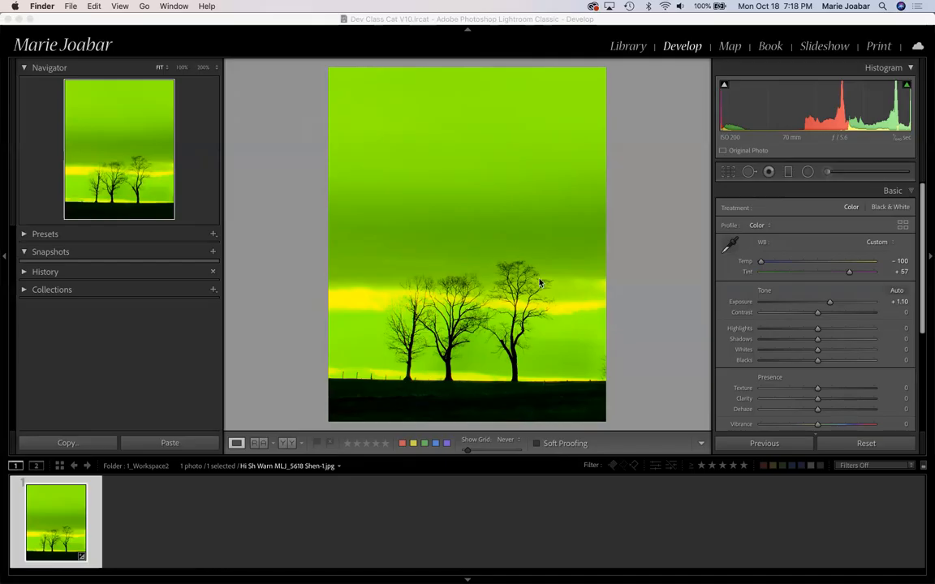
Set the photo's white balance to Temp -17 and Tint -2, and then to Temp -39 and Tint -100.
drag(763, 260, 816, 275)
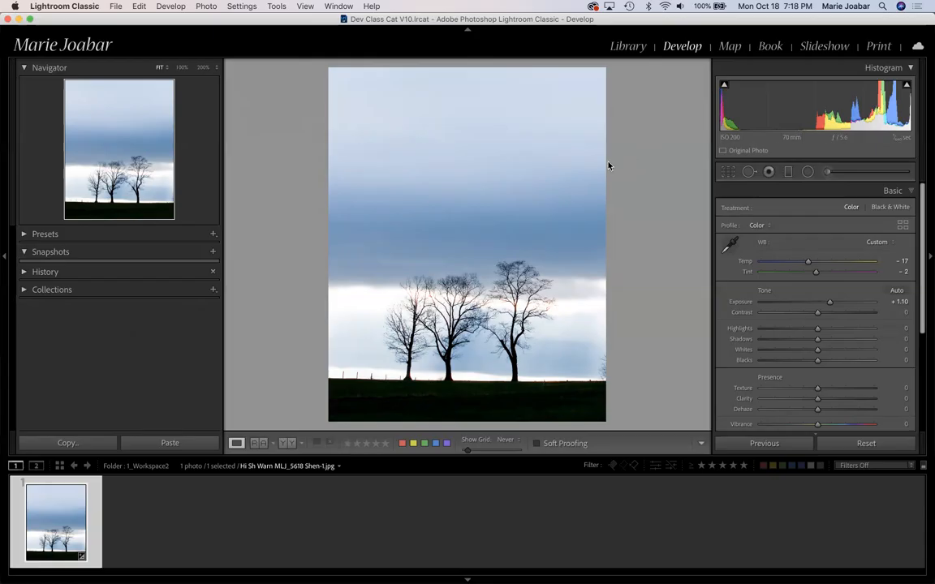
drag(809, 262, 763, 272)
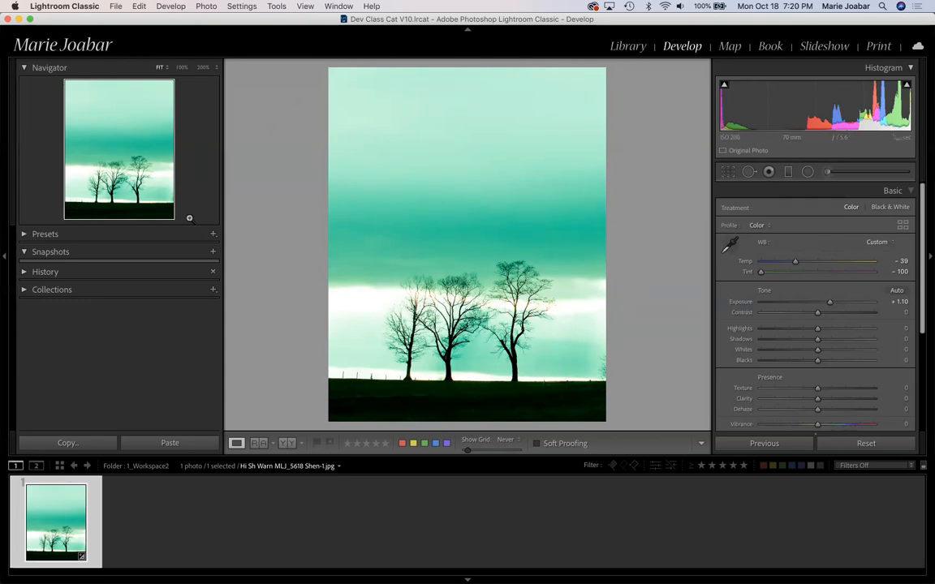
Return to the Library, collapse the 1_Global Adjustments folder and display all of its photos.
click(633, 47)
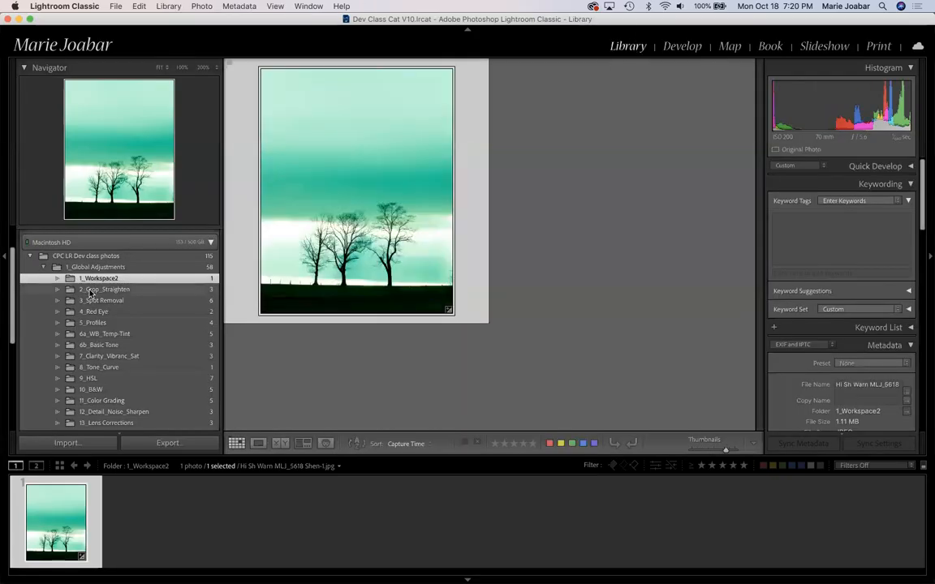
click(45, 269)
click(45, 269)
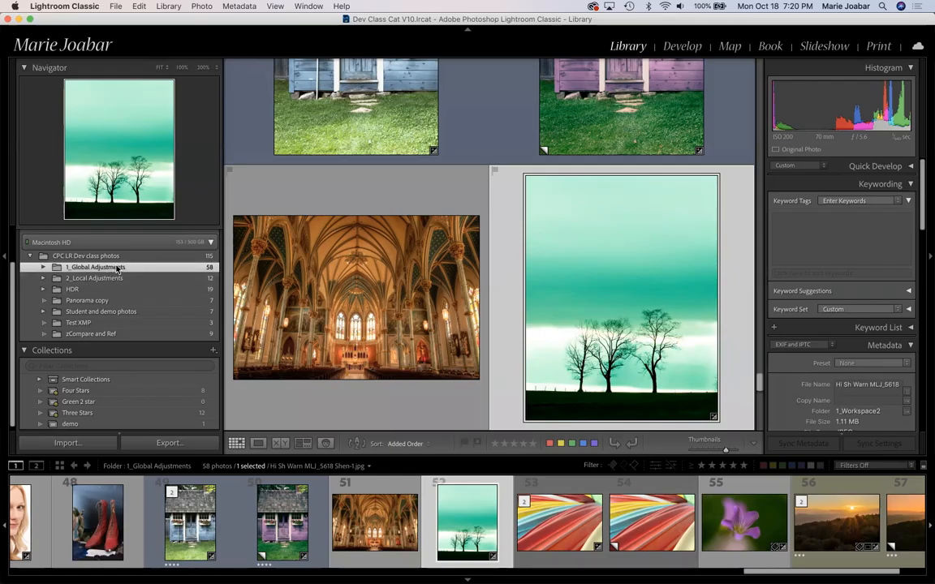
Expand the 1_Global Adjustments subfolders and open the blue cottage photo in the Develop module to look over its Basic settings.
click(44, 269)
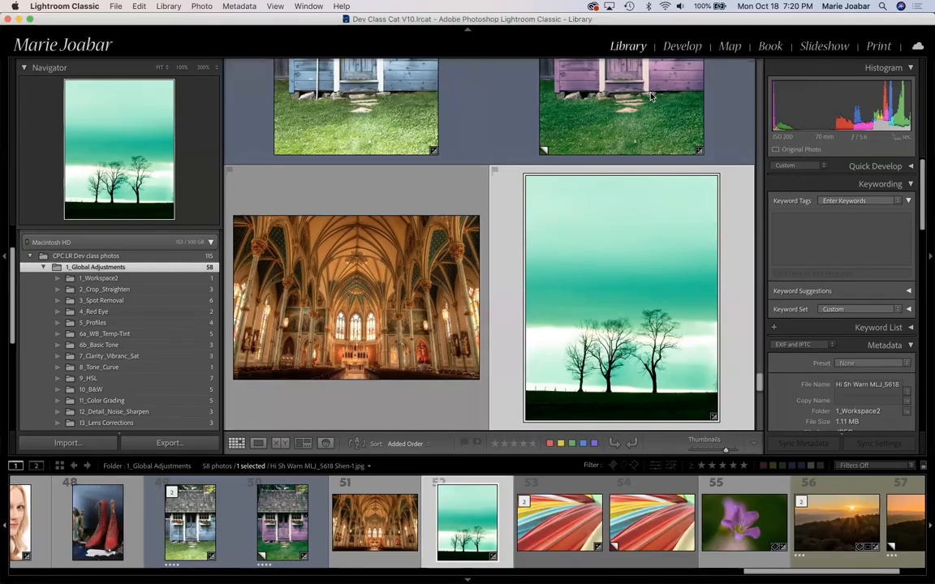
click(428, 139)
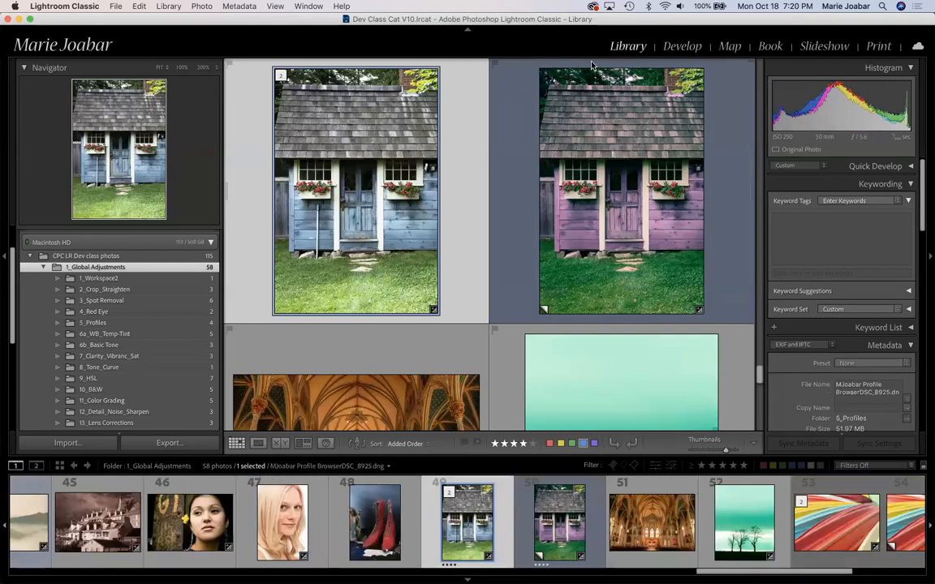
click(676, 47)
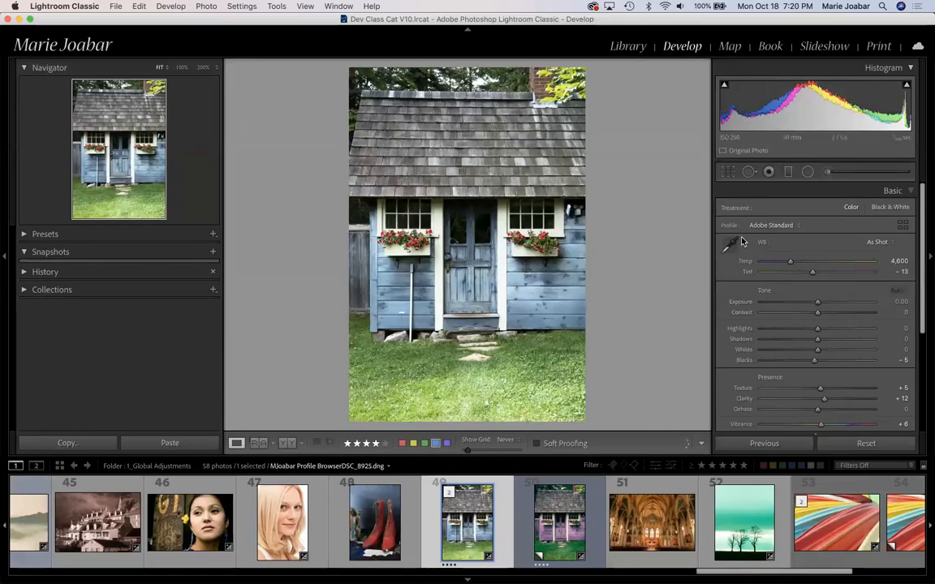
scroll(820, 316, down, 4)
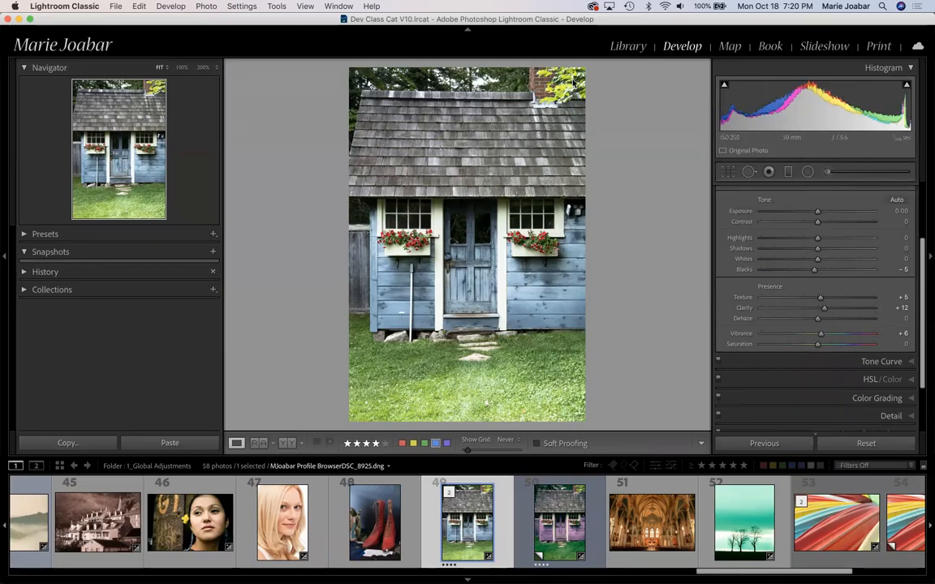
Return to the Library, collapse 1_Global Adjustments, expand 2_Local Adjustments and show the cottage photo in Loupe view.
click(628, 48)
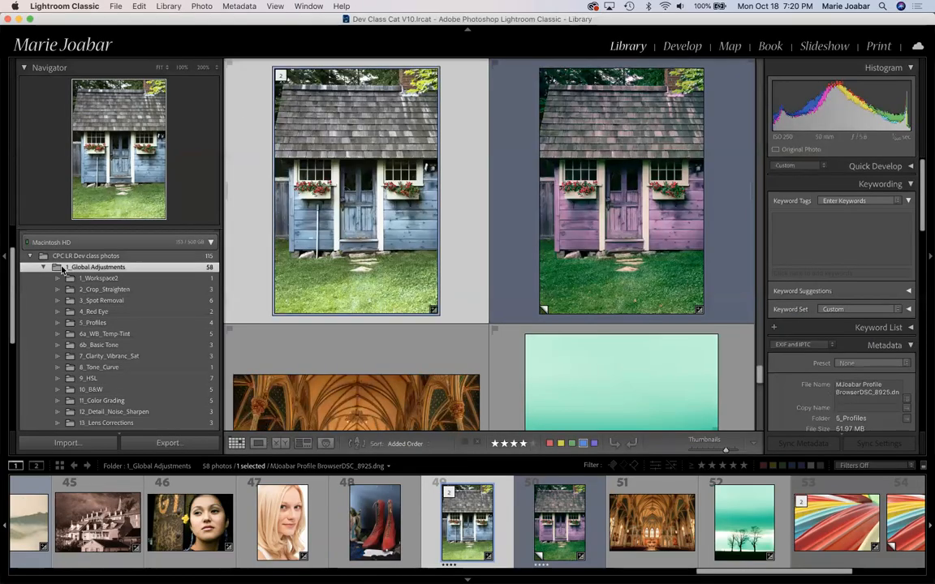
click(45, 268)
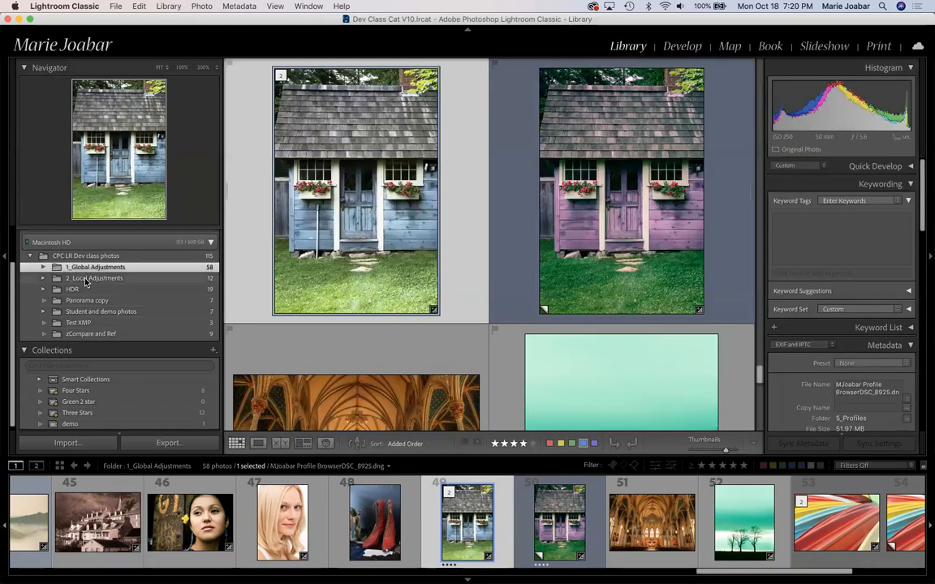
click(44, 279)
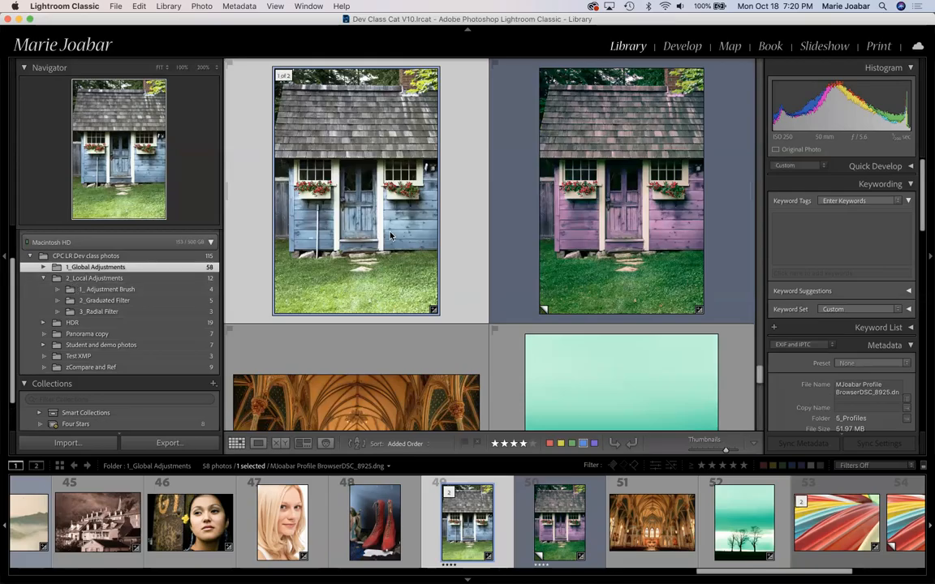
key(e)
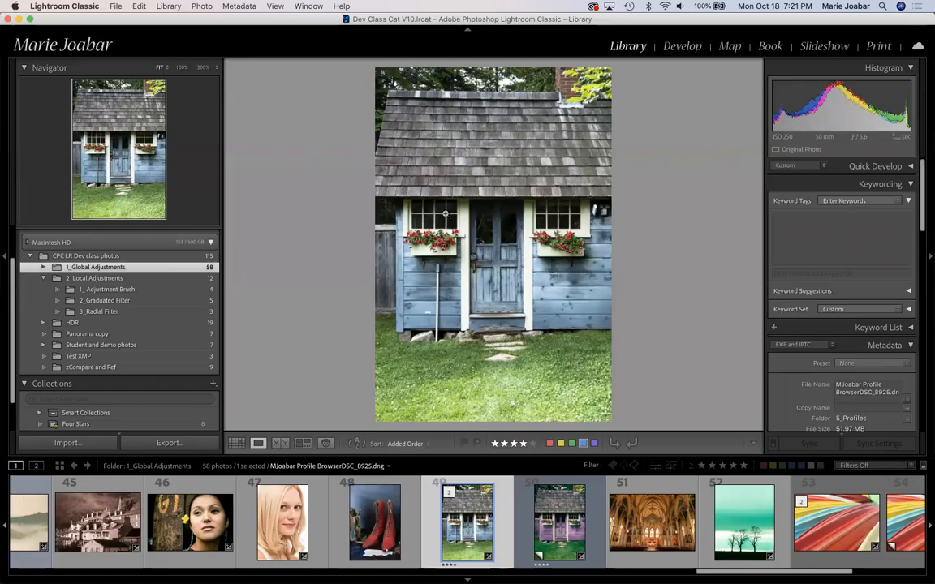
Display the 2_Local Adjustments photos, expand the 1_Global Adjustments subfolders and open the woman's portrait in the Develop module.
click(122, 280)
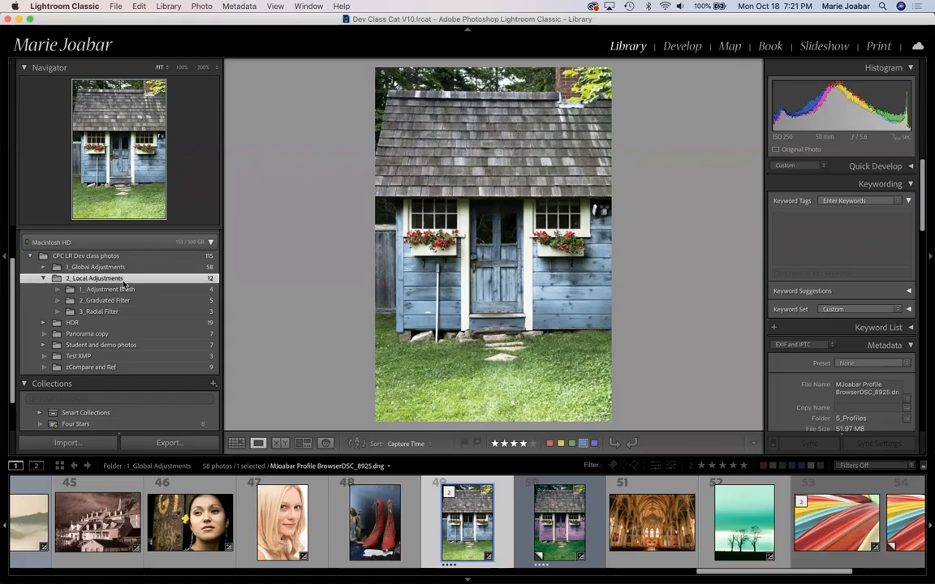
click(44, 268)
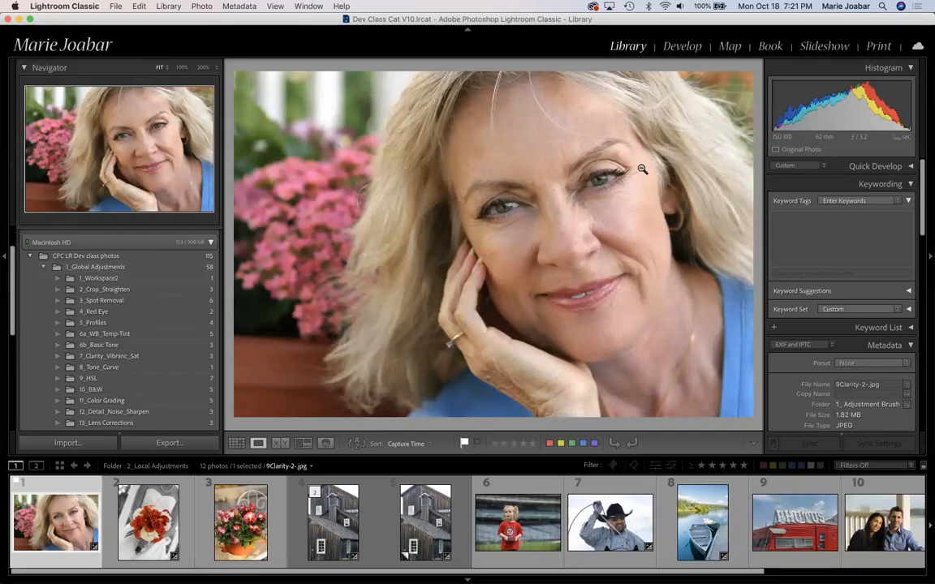
click(682, 47)
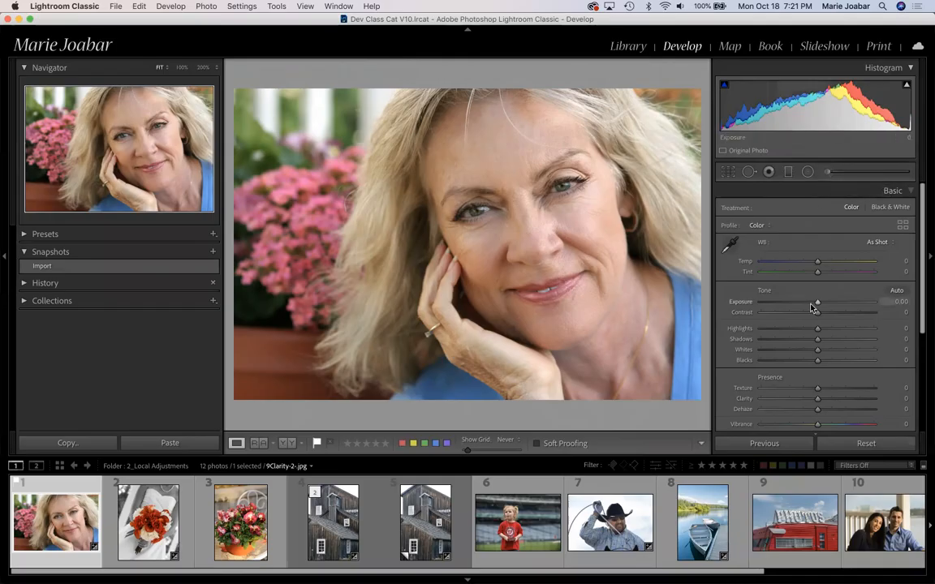
Return to the Library and go through 1_Global Adjustments to display the photo in its 1_Workspace2 subfolder.
click(628, 46)
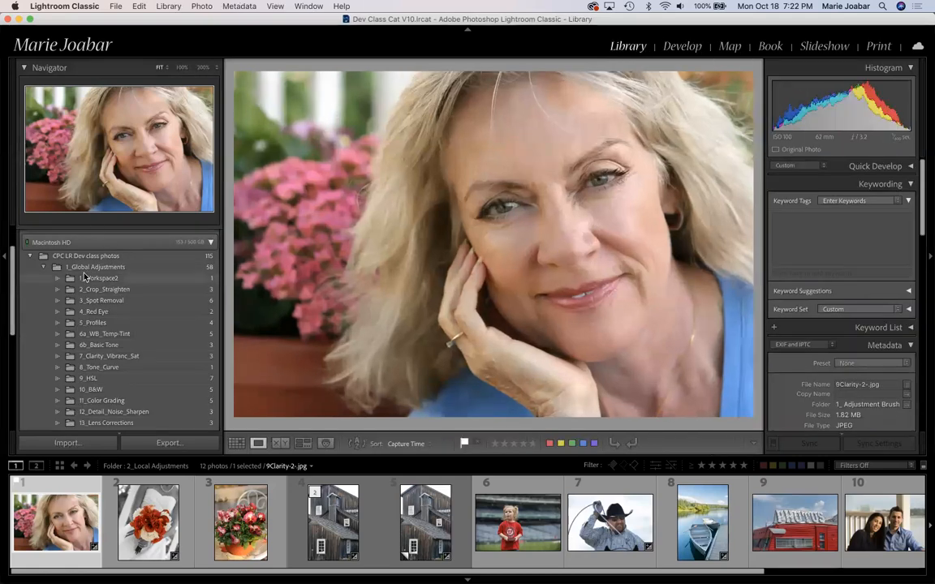
click(91, 268)
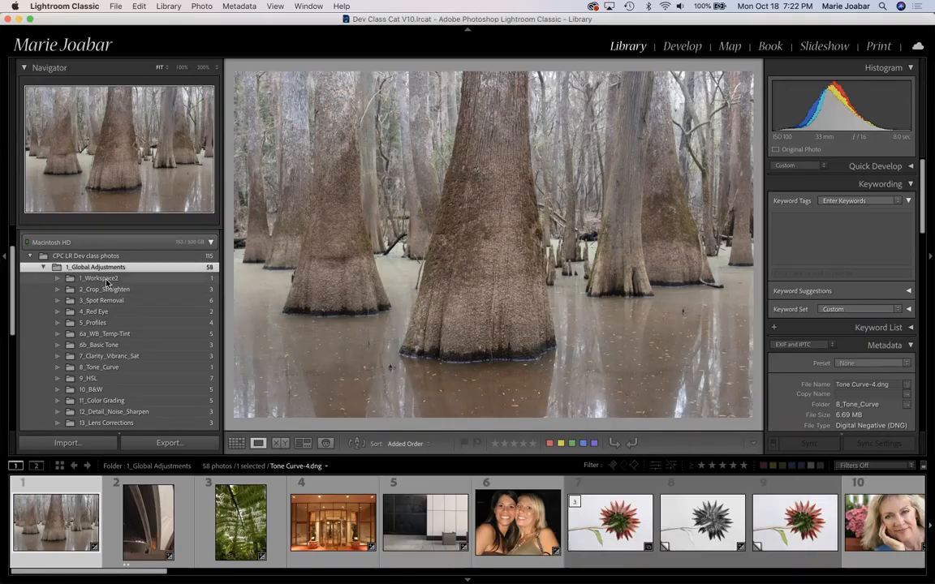
click(99, 278)
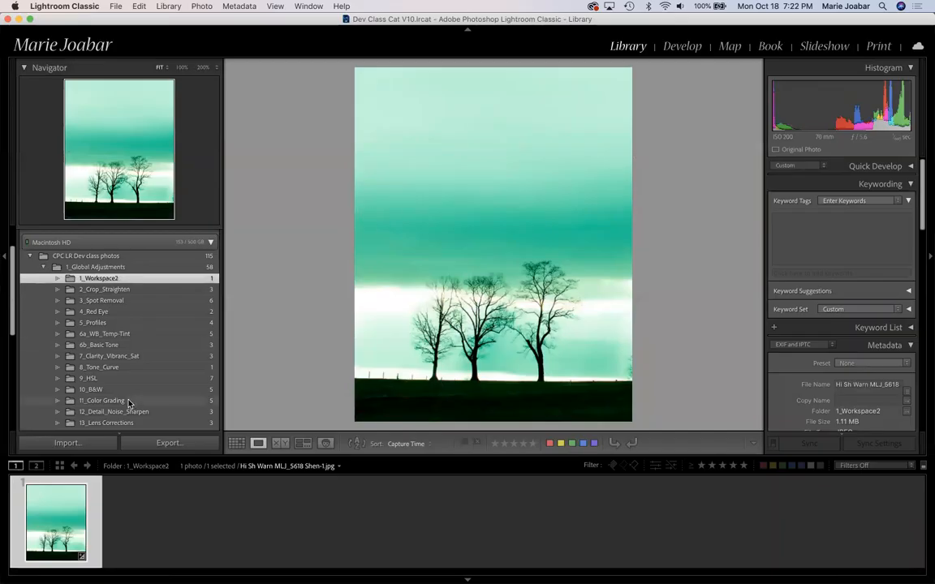
Toggle the Navigator preview, inspect the three-trees photo at 100% and 200%, and fit it back in the view.
click(27, 69)
click(27, 69)
click(181, 68)
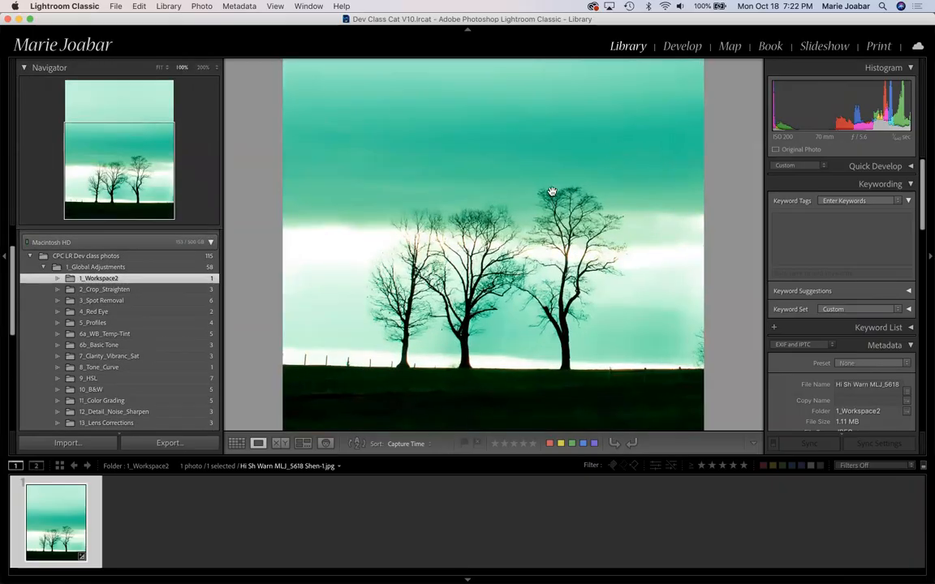
click(203, 68)
drag(393, 224, 380, 141)
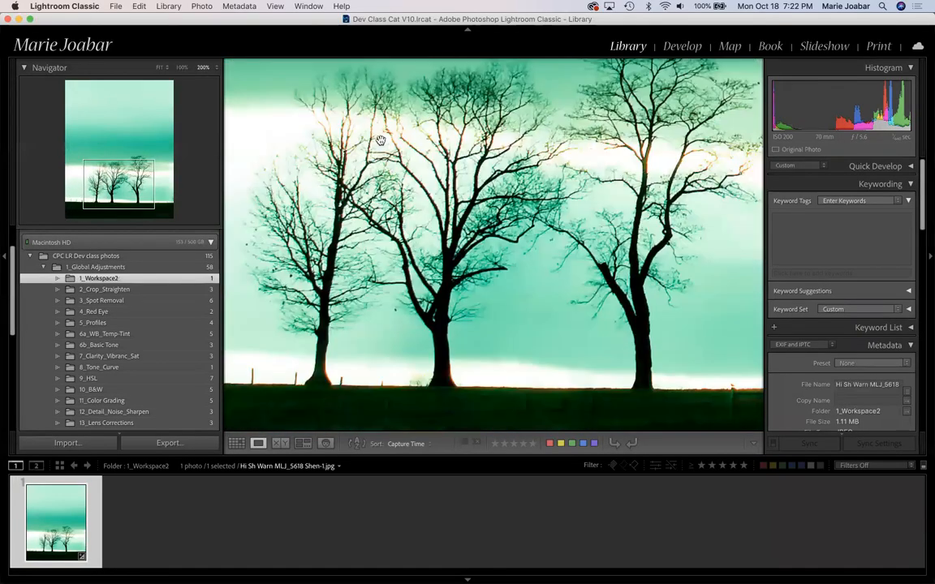
drag(457, 167, 465, 236)
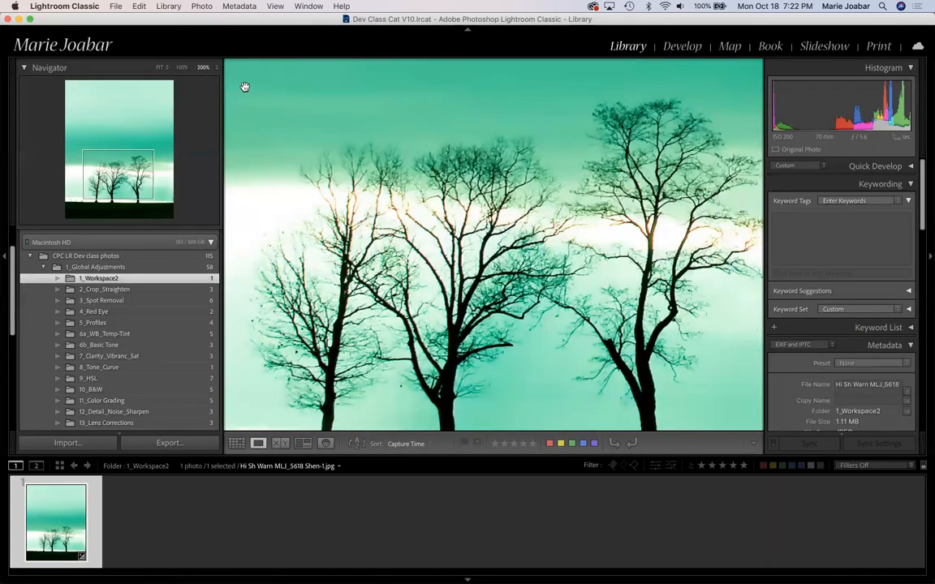
click(160, 68)
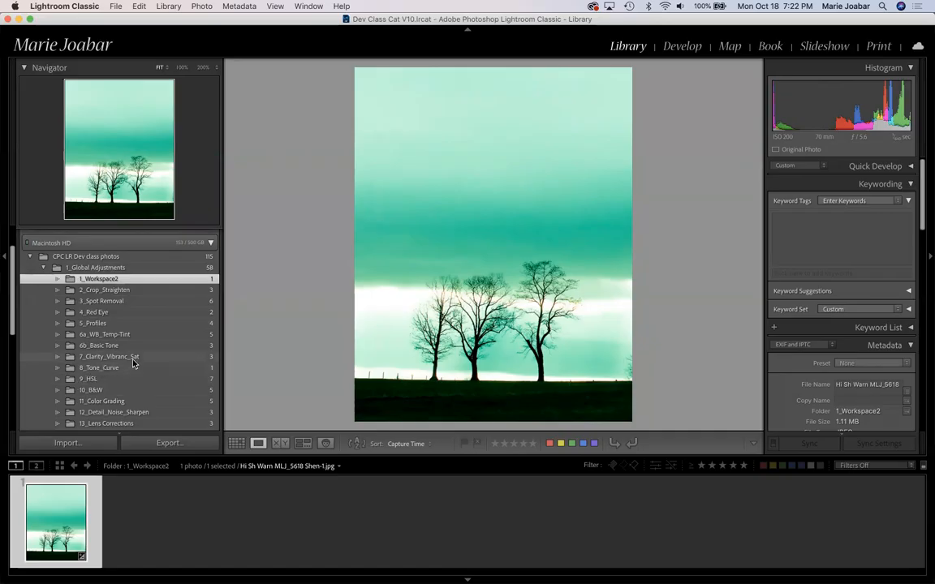
Look through the 2_Crop_Straighten and 3_Spot Removal folders and toggle the zoom on the moon and carnival lights photo.
click(106, 291)
click(104, 301)
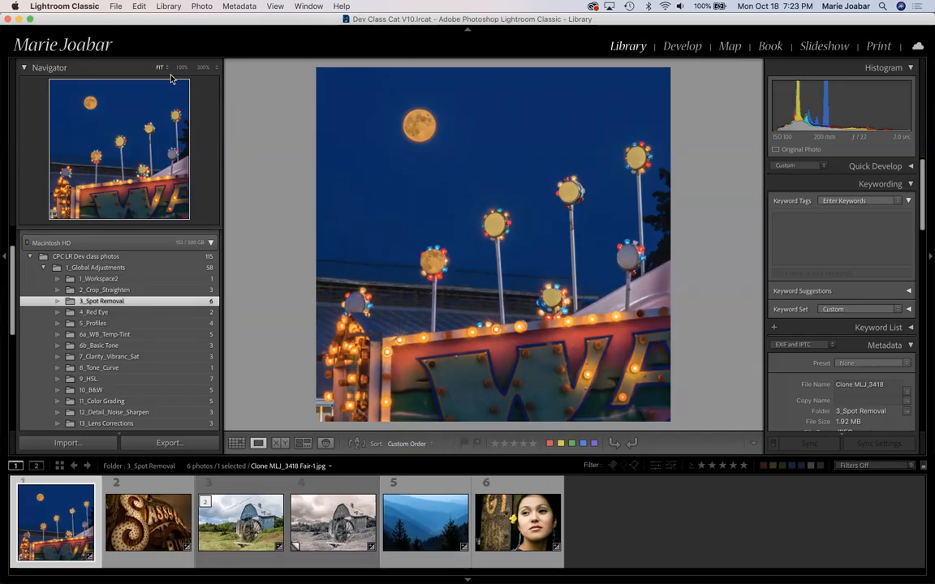
key(z)
key(z)
key(z)
key(z)
key(z)
key(z)
View the carnival photo at 100% and 200%, fit it to the view again, and check the list of other zoom ratios.
click(184, 69)
click(203, 68)
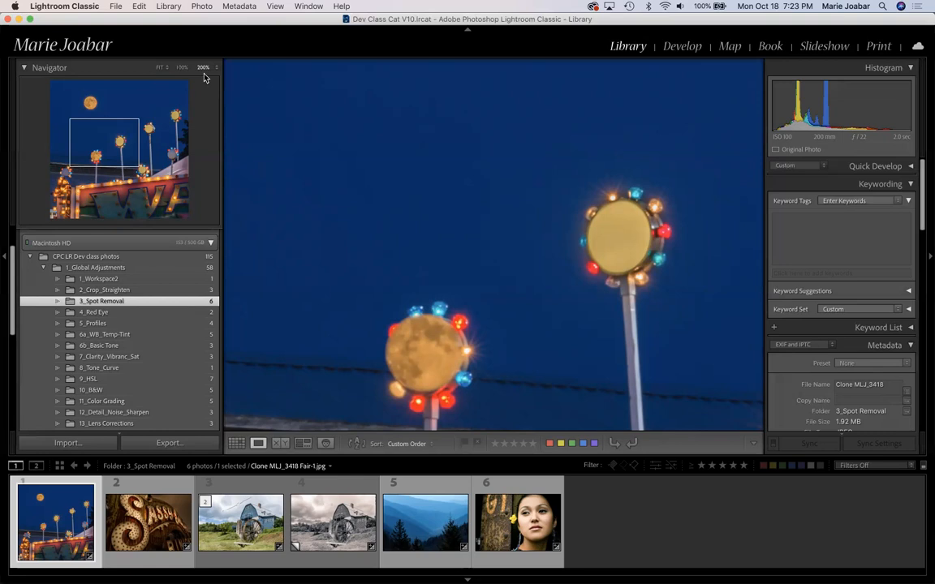
click(162, 70)
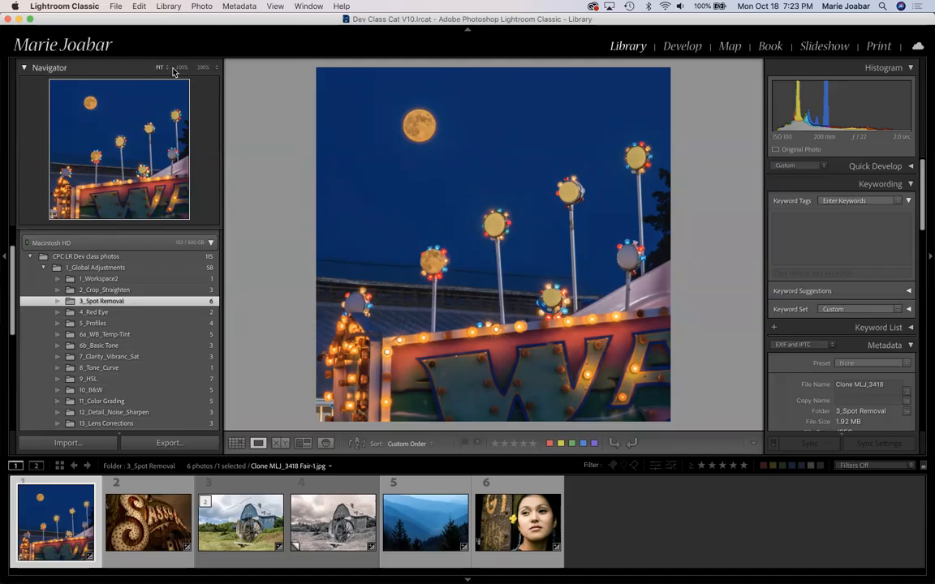
click(216, 71)
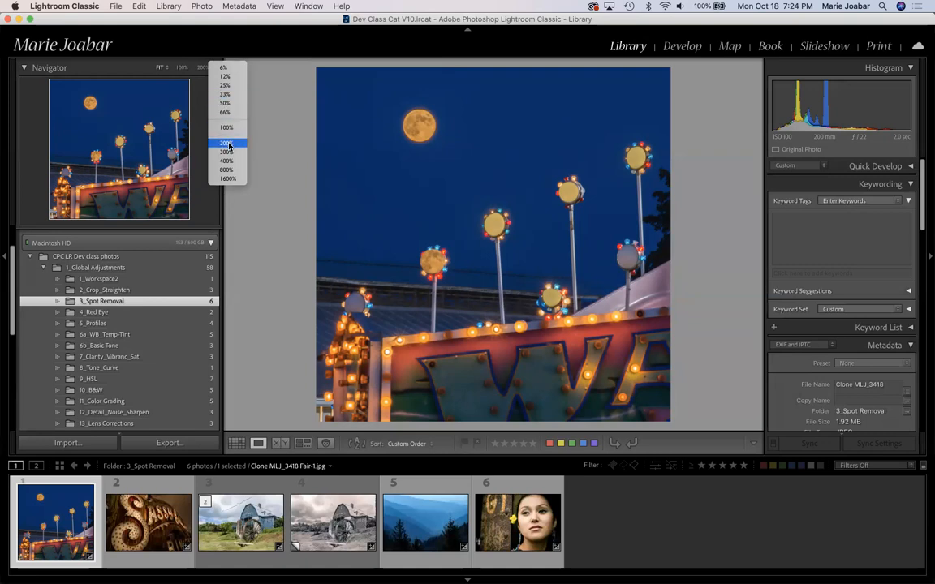
click(182, 70)
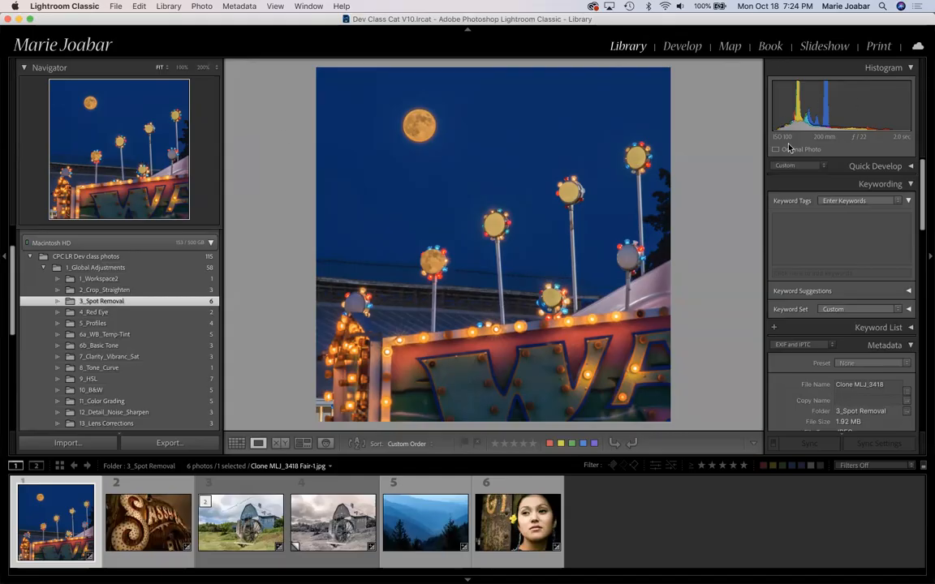
Open the carnival photo in the Develop module, collapse the Basic panel and check the Solo Mode option without changing it.
click(682, 46)
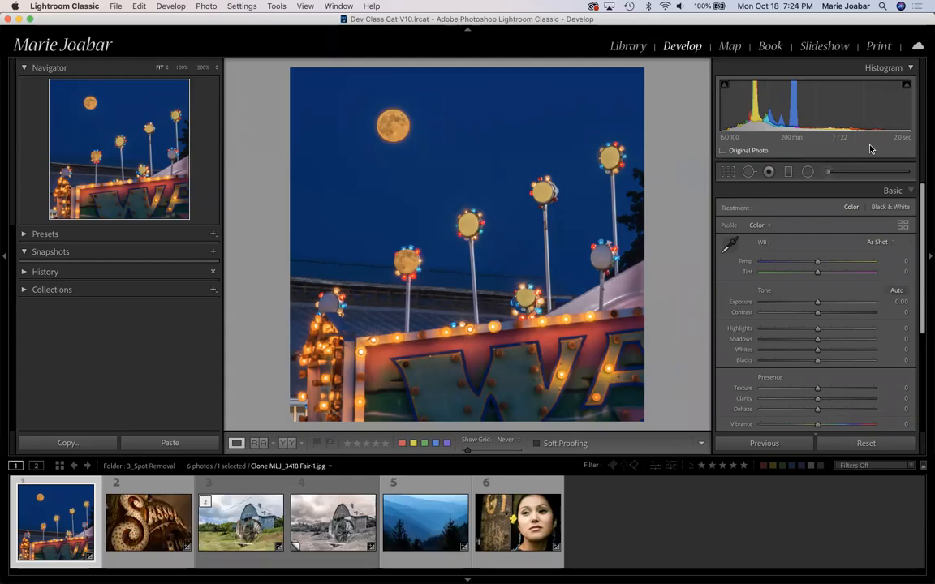
click(817, 194)
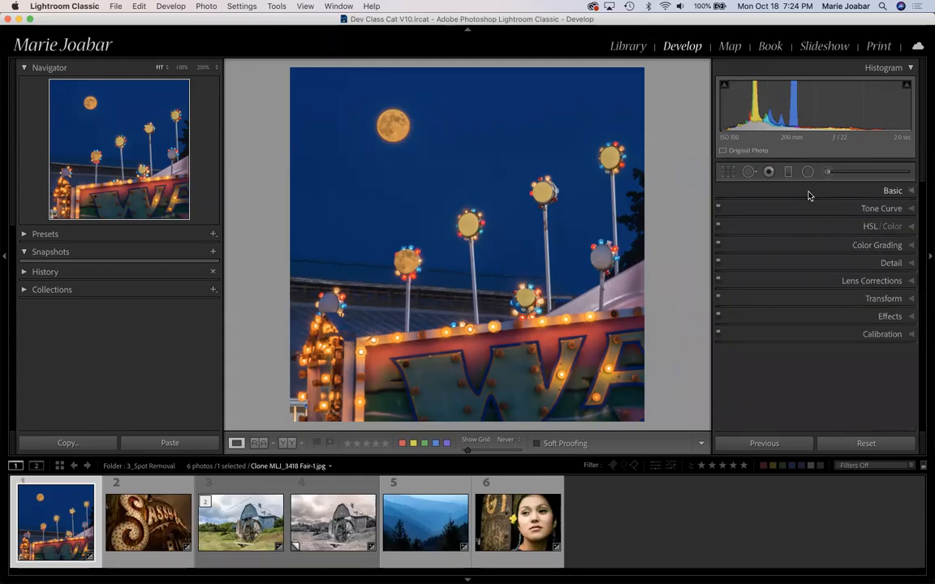
right_click(806, 195)
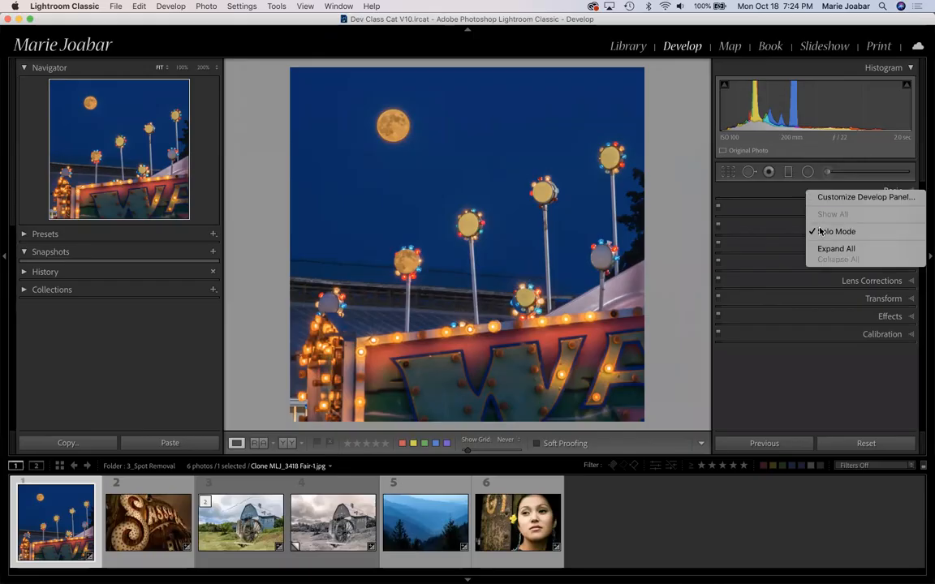
click(776, 194)
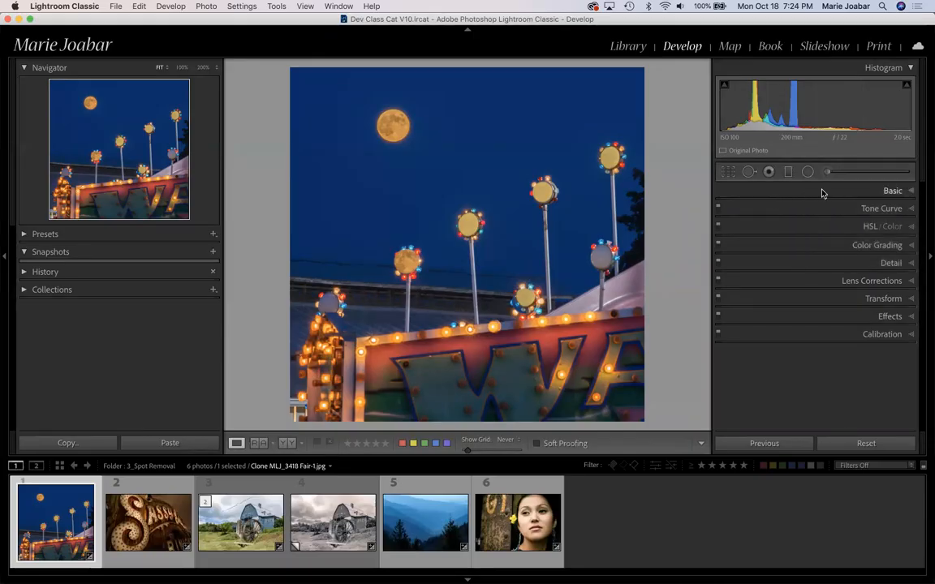
Reopen and collapse the Basic panel, and expand all Develop panels at once to look through the long list.
click(912, 193)
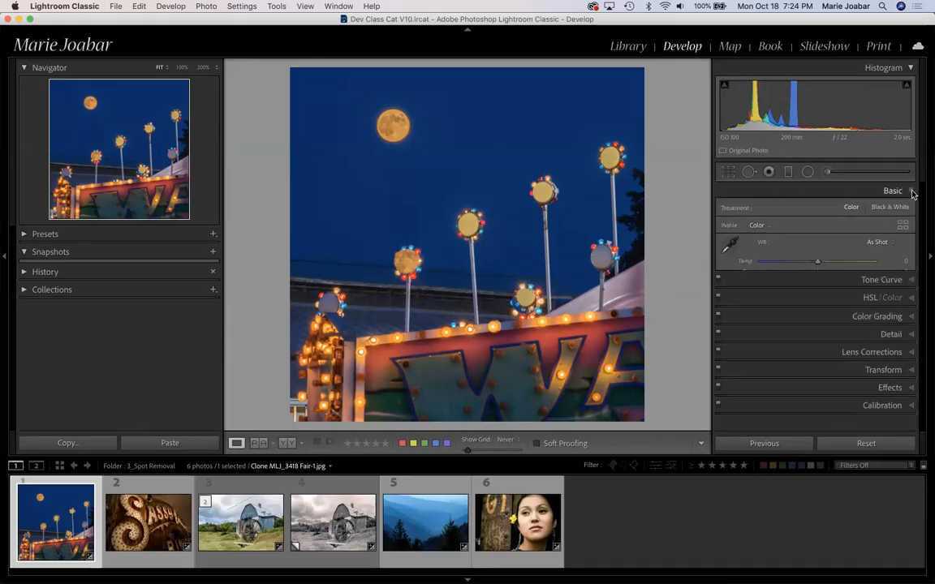
click(836, 194)
right_click(836, 194)
click(832, 248)
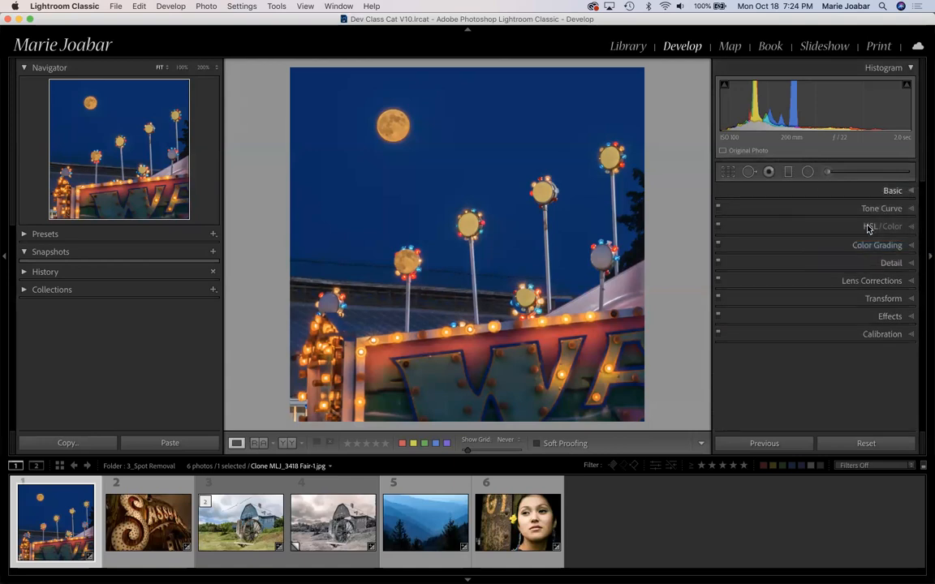
scroll(852, 231, down, 3)
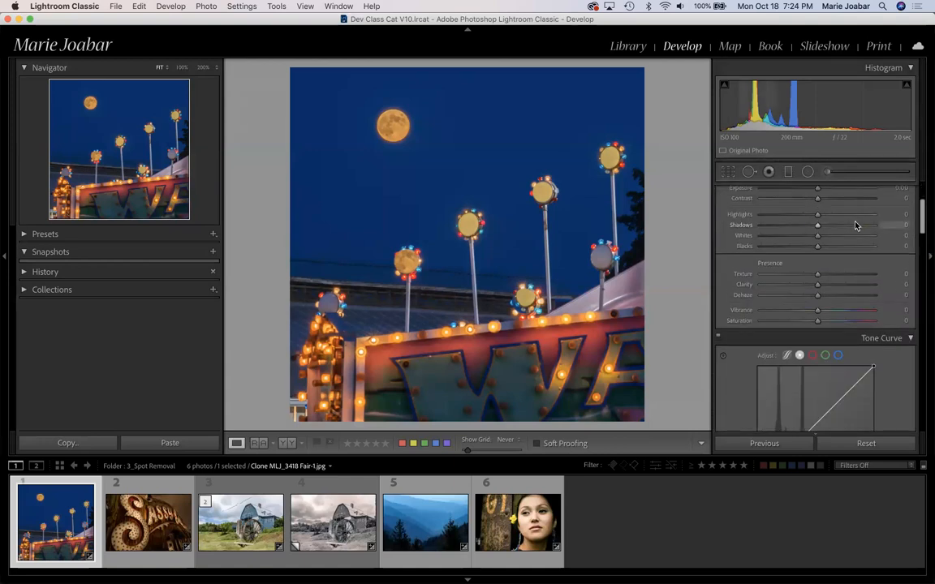
scroll(827, 203, up, 5)
Turn on Solo Mode for the Develop panels and look through the Basic panel's settings.
right_click(825, 194)
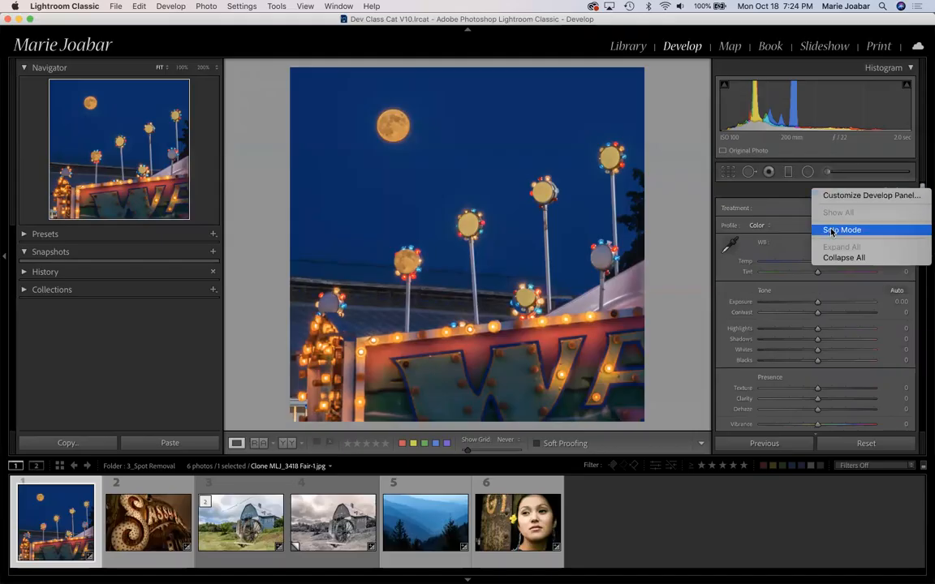
click(831, 230)
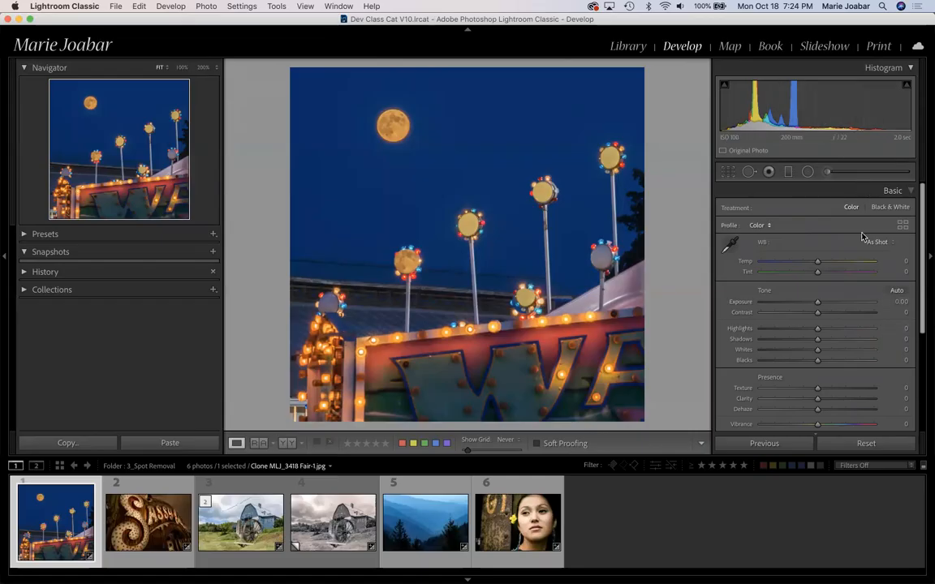
scroll(861, 239, down, 5)
scroll(860, 239, up, 5)
Select the blue mountain photo, zoom to 200% on its upper-left sky area and expand its edit History.
click(406, 506)
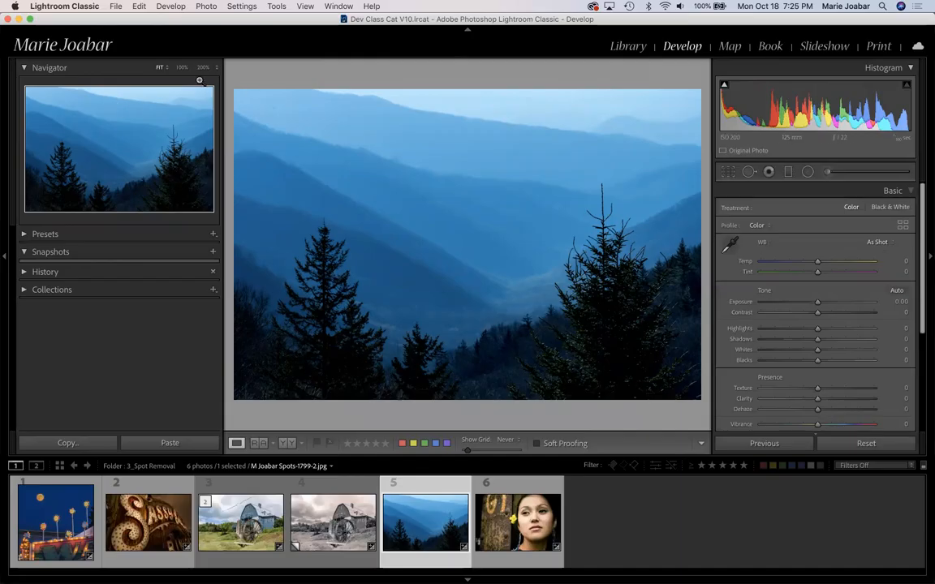
click(203, 67)
drag(309, 143, 409, 255)
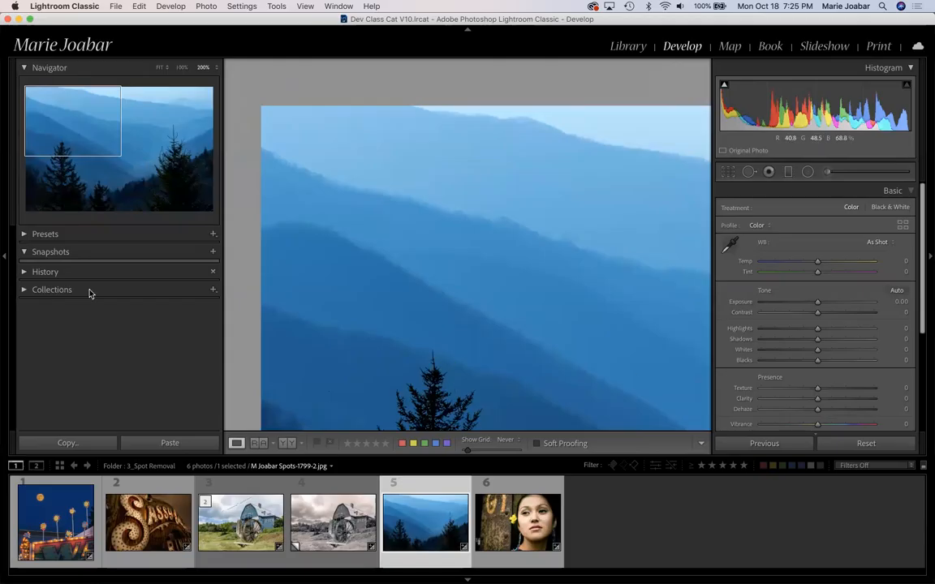
click(24, 271)
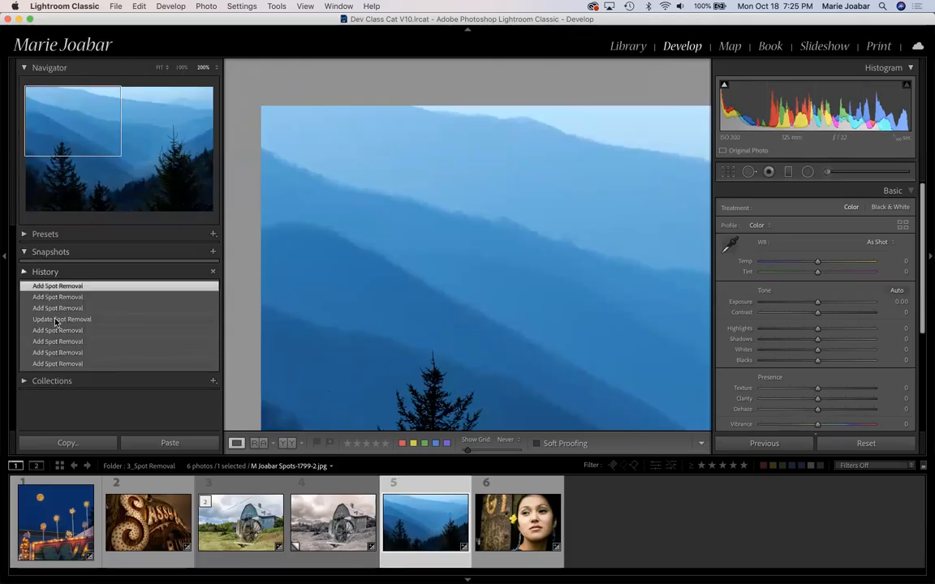
Return the mountain photo to its earliest History state and reset all of its Develop settings.
click(41, 363)
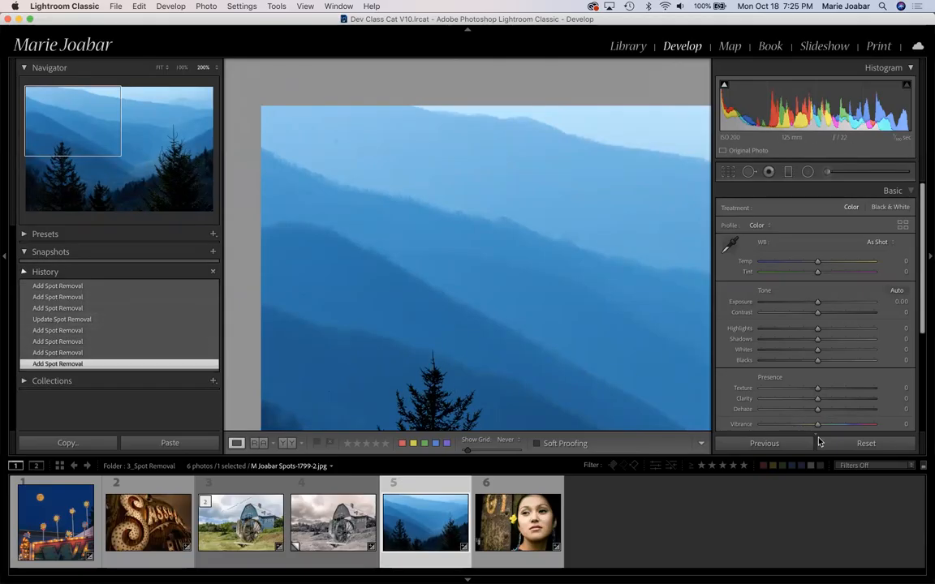
click(890, 446)
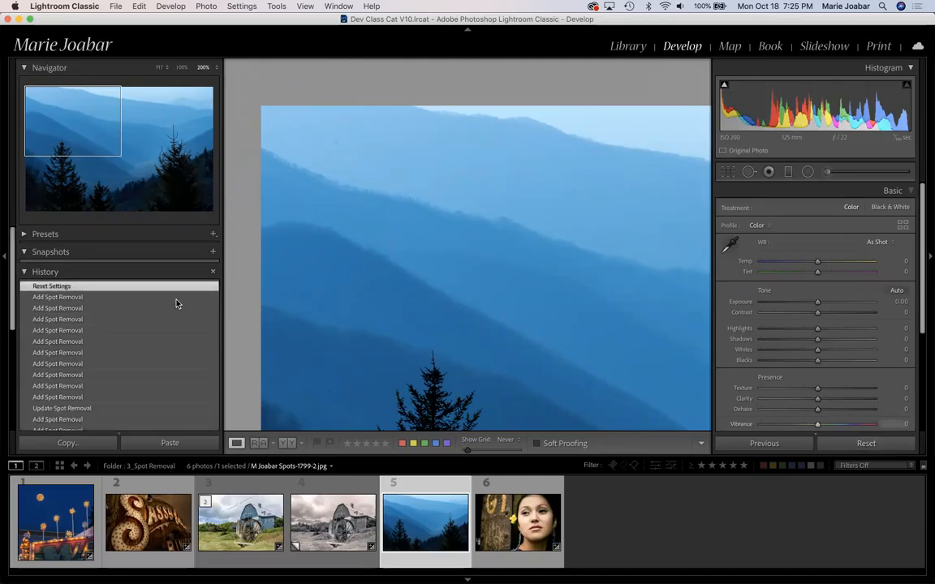
scroll(457, 297, down, 2)
scroll(302, 215, up, 4)
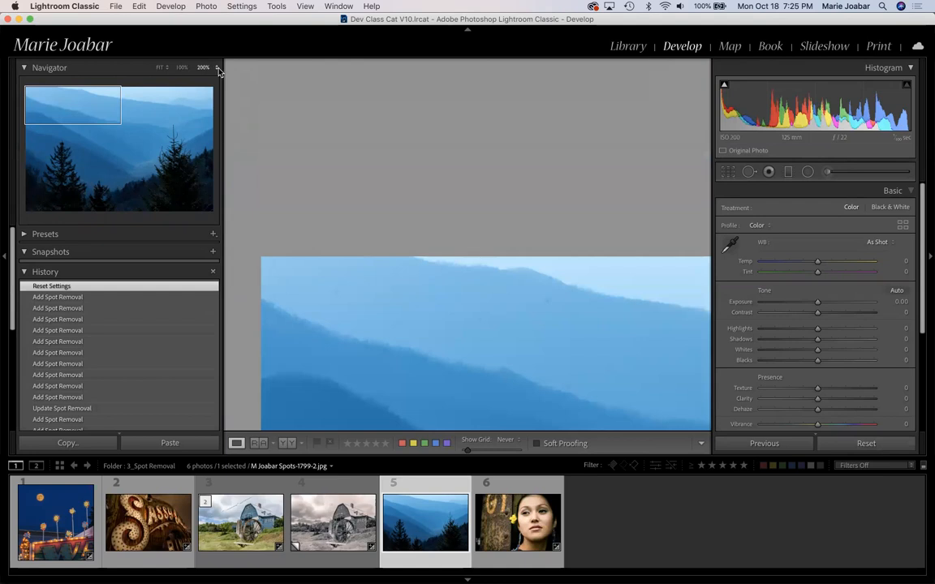
Zoom the mountain photo to 300% and inspect its upper-left corner for dust spots.
click(218, 68)
click(219, 78)
drag(413, 330, 430, 247)
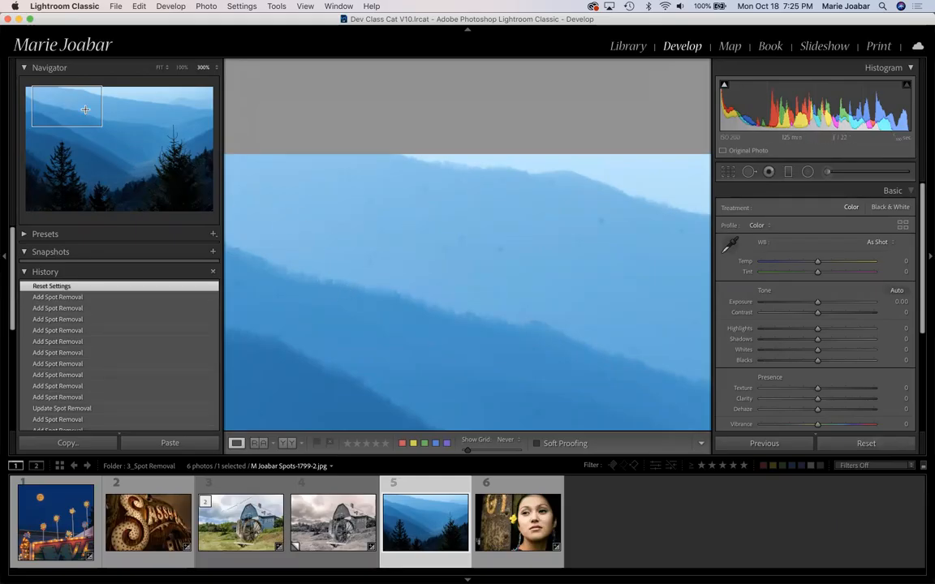
drag(63, 113, 55, 115)
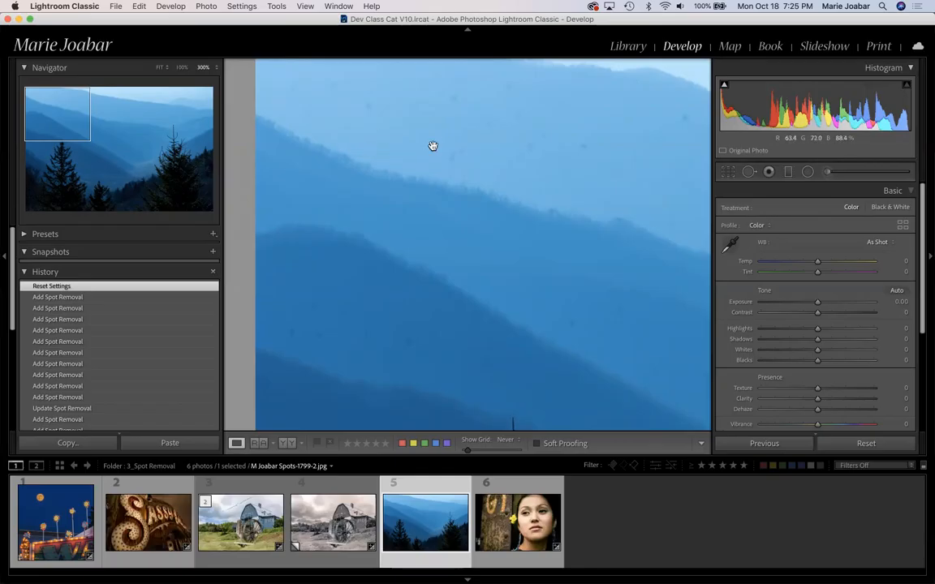
scroll(170, 368, down, 1)
scroll(166, 370, down, 5)
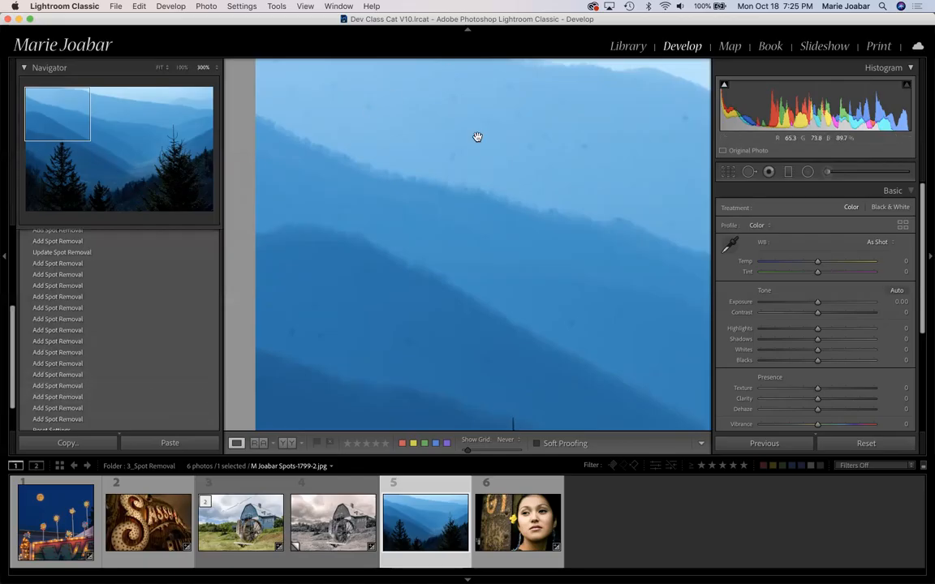
Activate Spot Removal in Heal mode with feather 51 and heal the dust spots in the sky-blue area above the upper ridge.
click(748, 173)
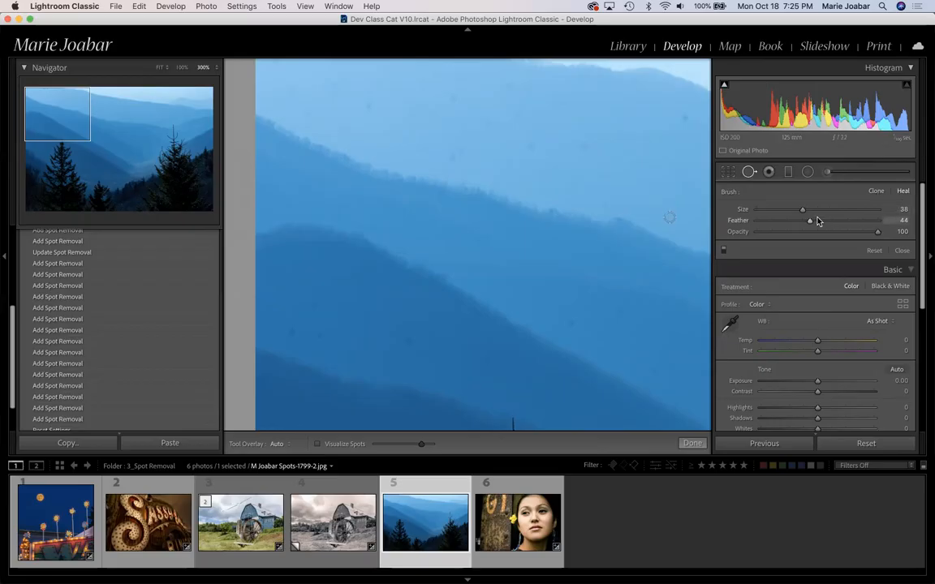
drag(808, 221, 829, 226)
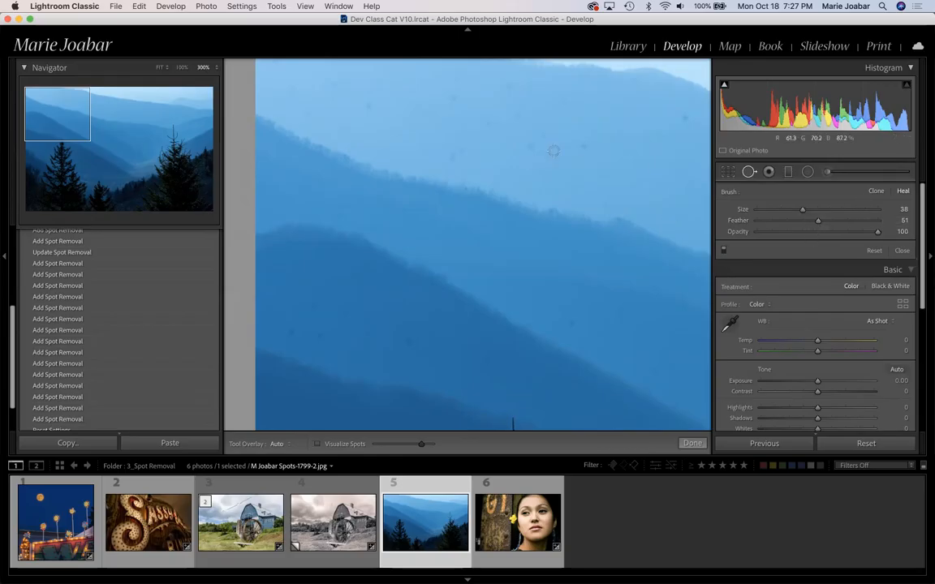
click(583, 145)
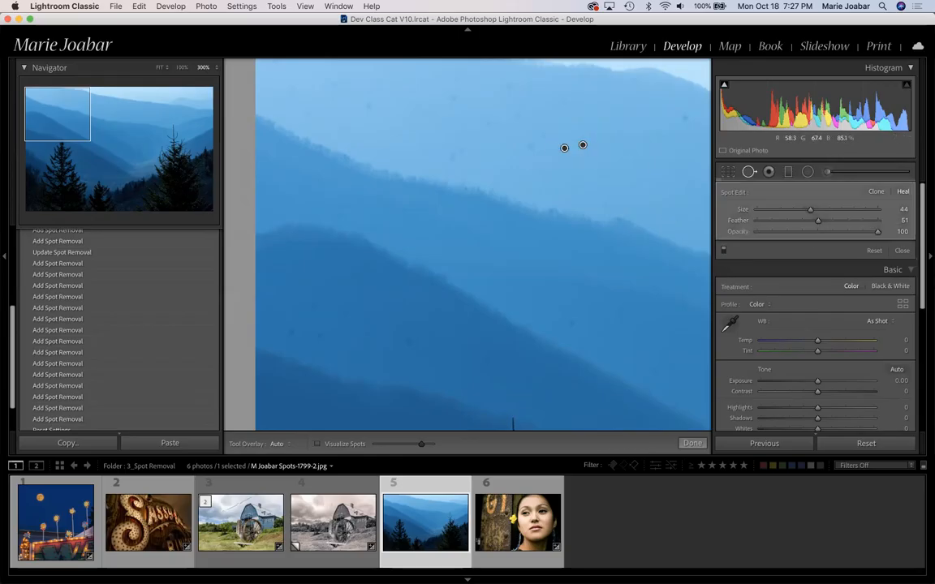
click(685, 118)
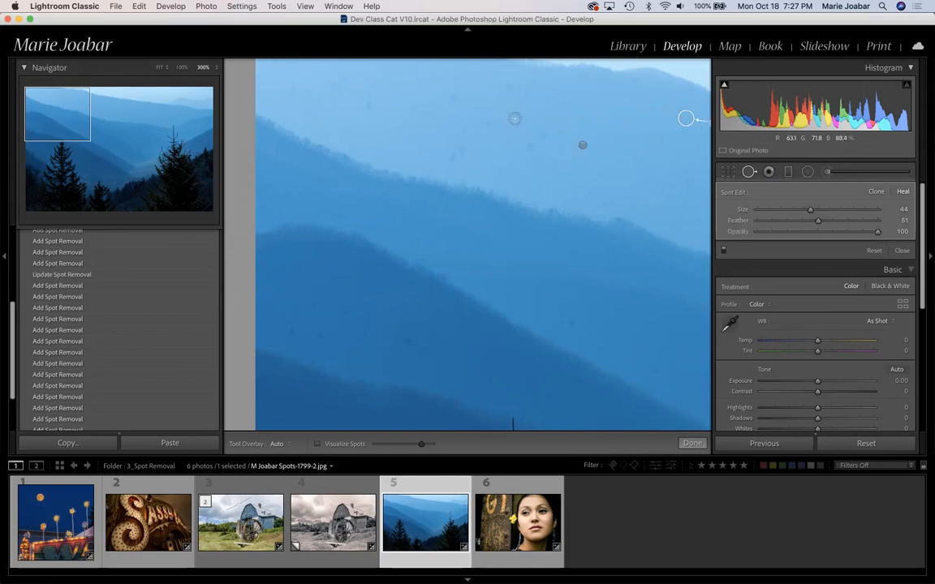
click(517, 114)
click(489, 124)
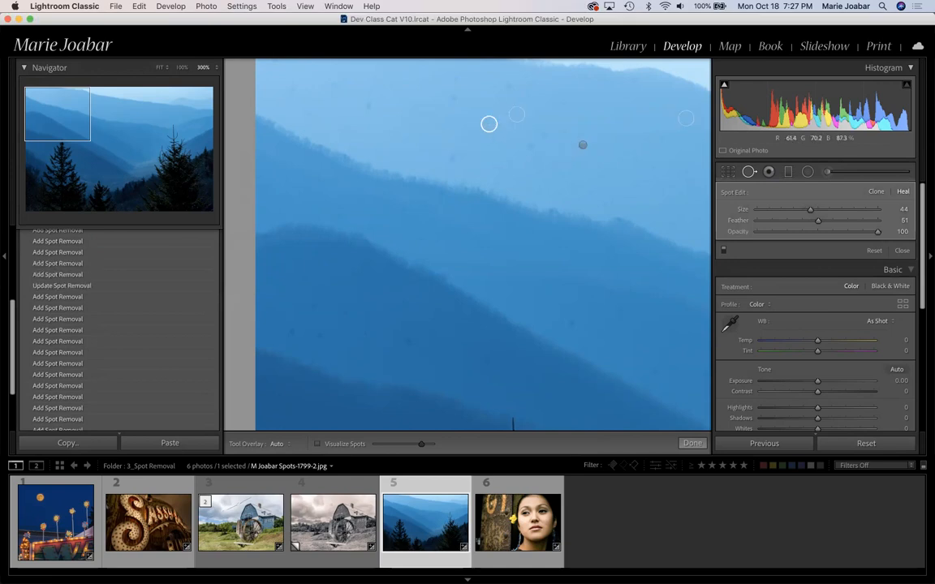
click(535, 147)
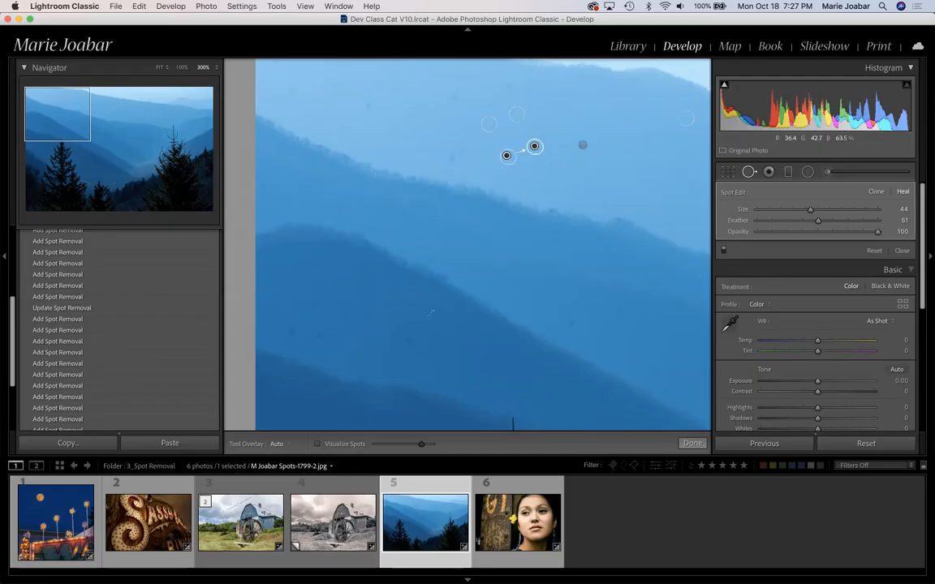
Turn on Visualize Spots and heal the dust spots on the lower-right mountain slope with a size 69 brush, adjusting the sample areas.
click(317, 444)
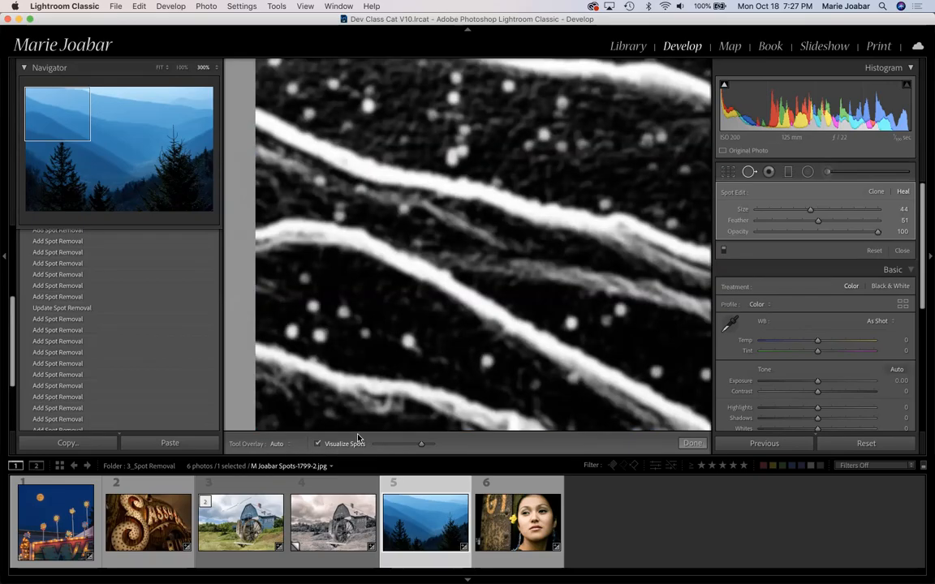
click(571, 322)
drag(595, 313, 524, 289)
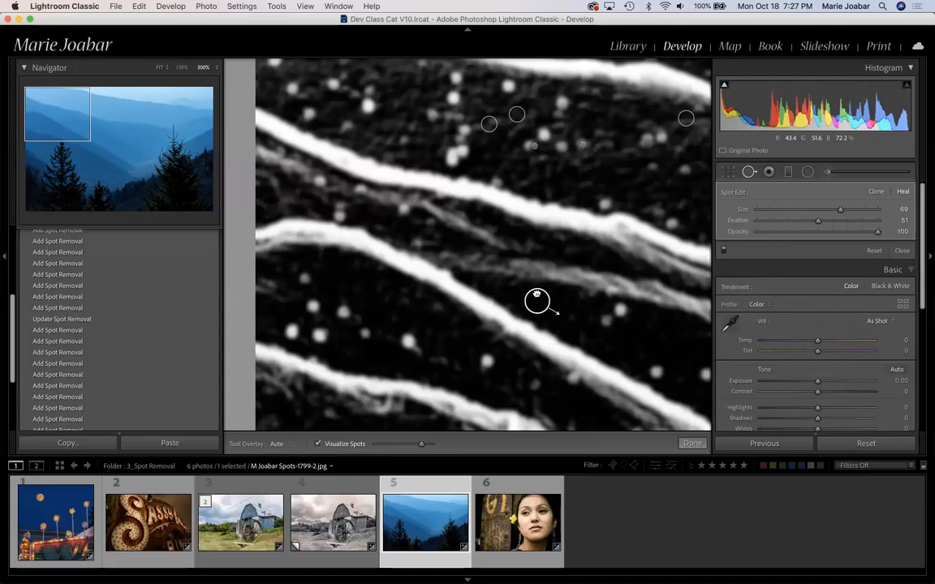
click(605, 320)
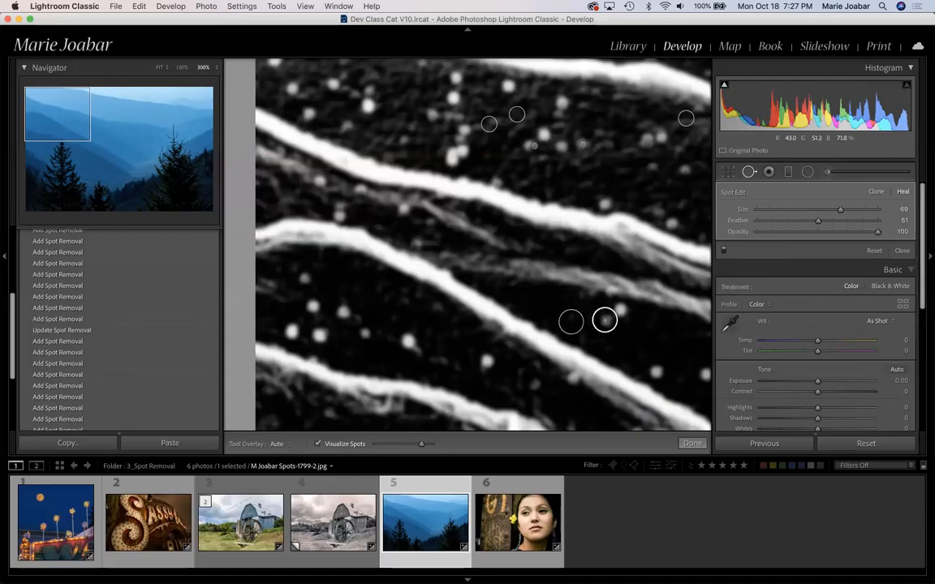
click(655, 372)
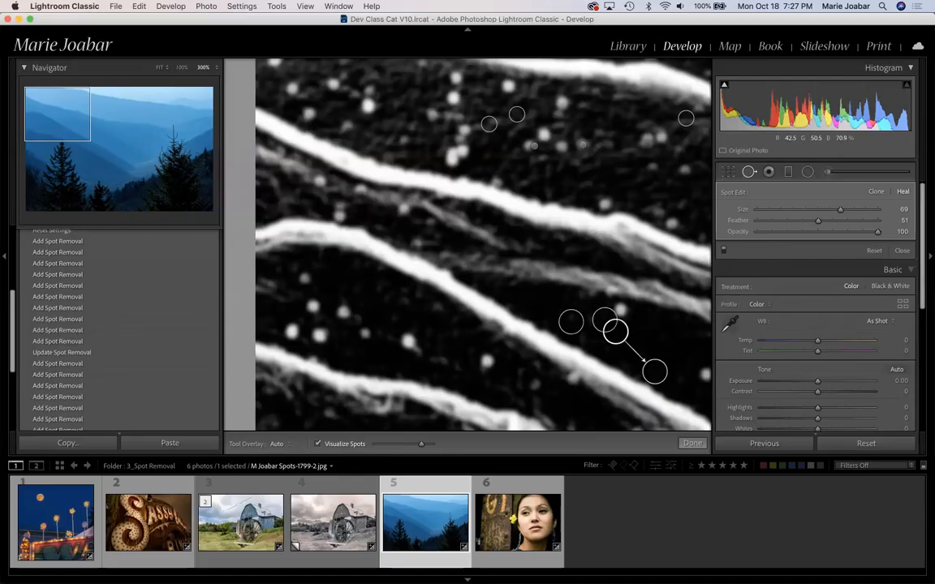
click(619, 311)
drag(613, 337, 556, 337)
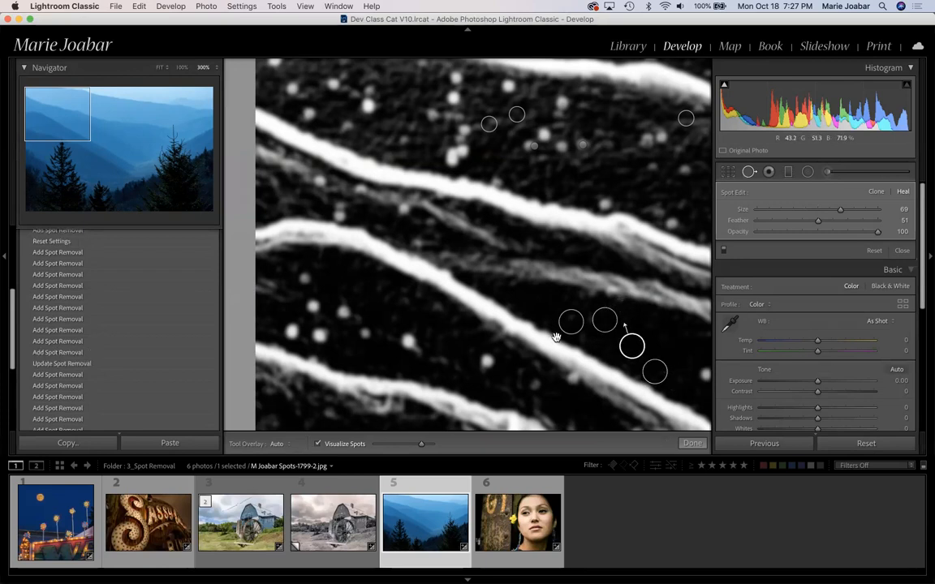
Heal the dust spots on the dark lower-left mountain slope, moving the sample area where needed.
click(406, 341)
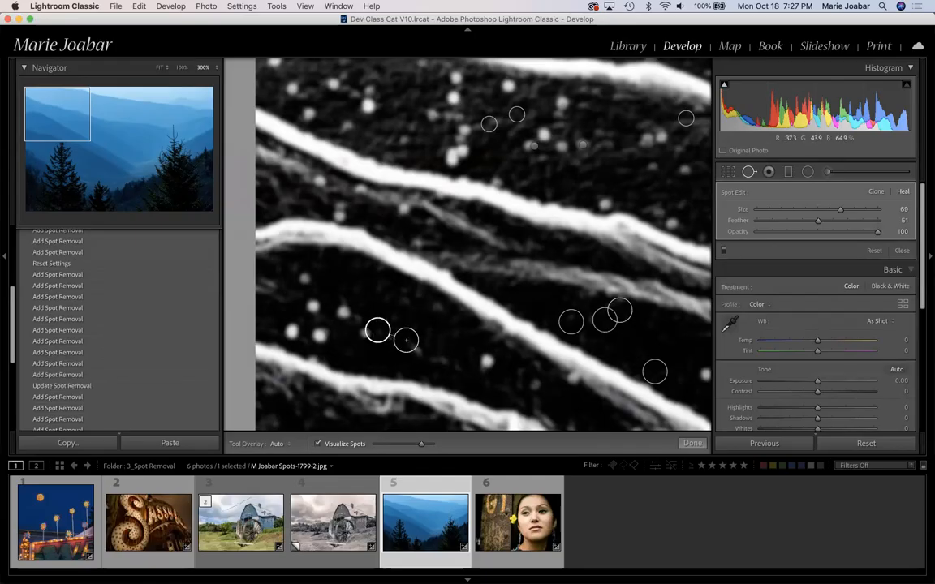
drag(373, 325, 385, 308)
click(487, 360)
click(364, 332)
click(388, 335)
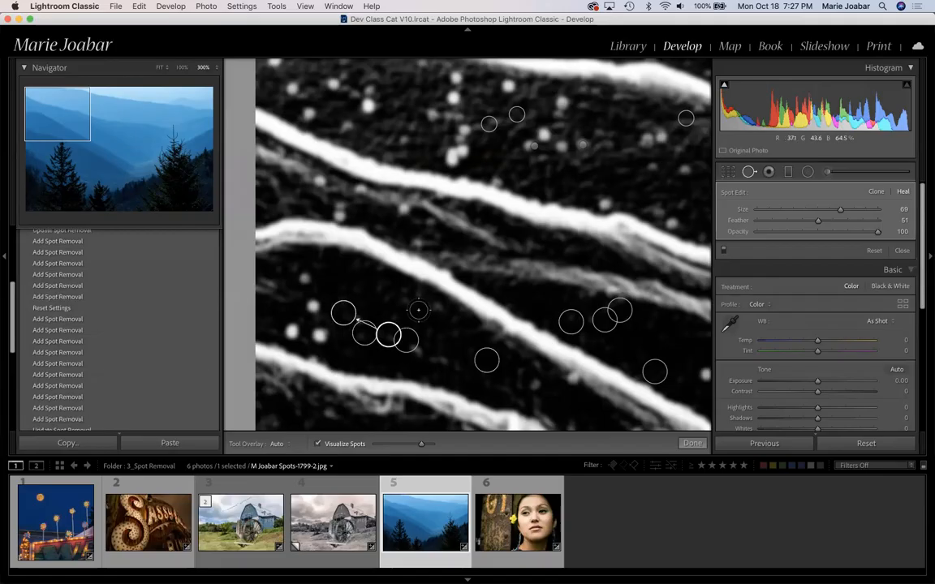
Adjust the heal on the lower-right slope and heal more dust spots in the pale area above the upper ridge.
click(573, 316)
drag(573, 321, 570, 309)
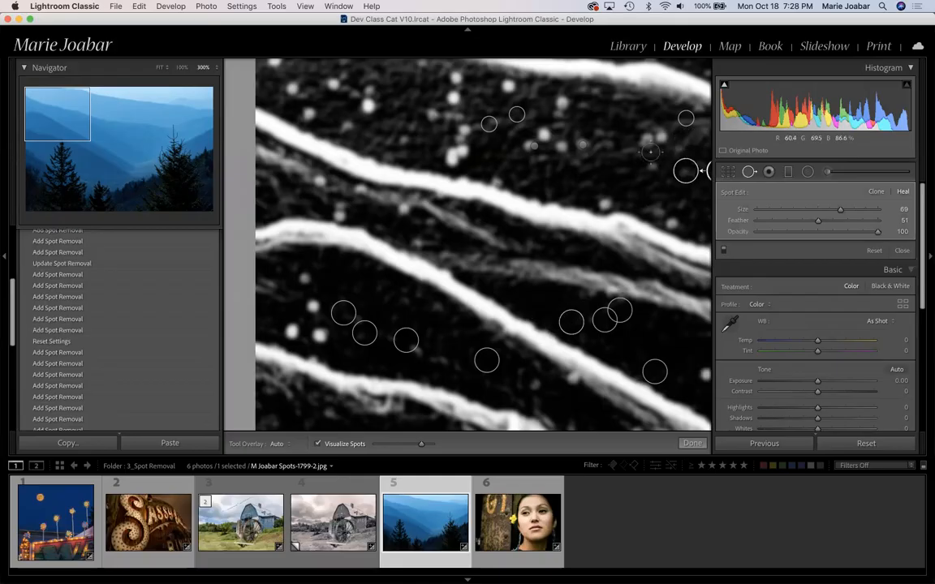
click(604, 201)
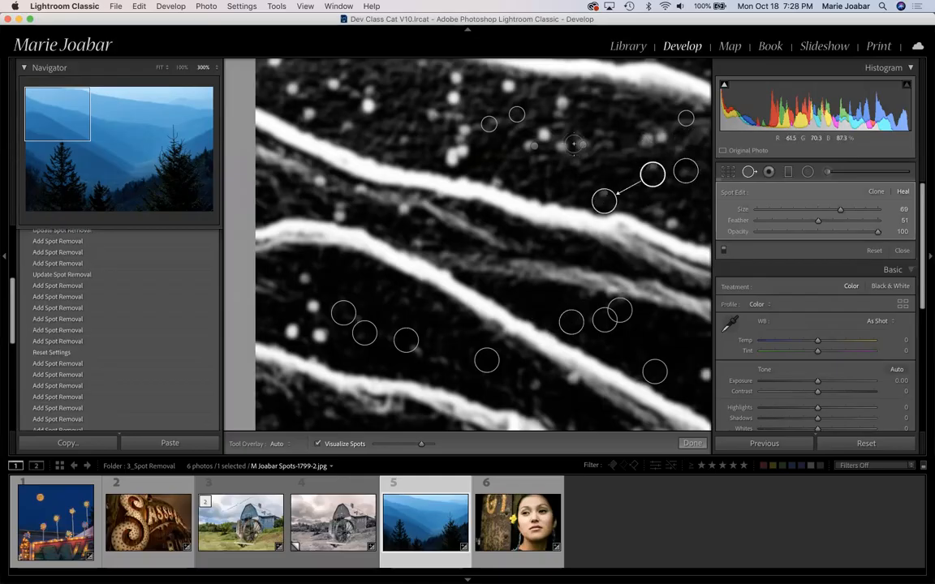
click(533, 147)
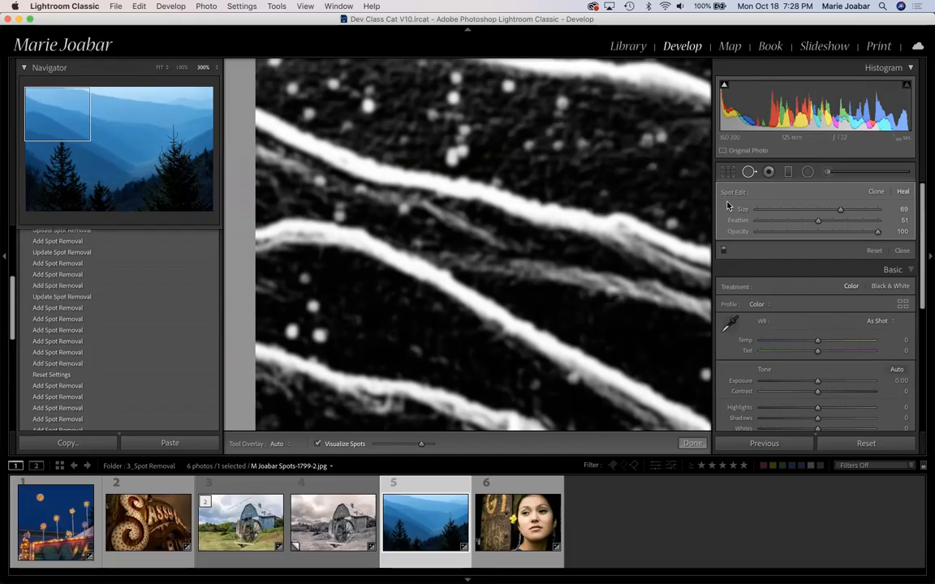
Turn off Visualize Spots and close the Spot Removal tool to review the healed photo and its History.
click(318, 445)
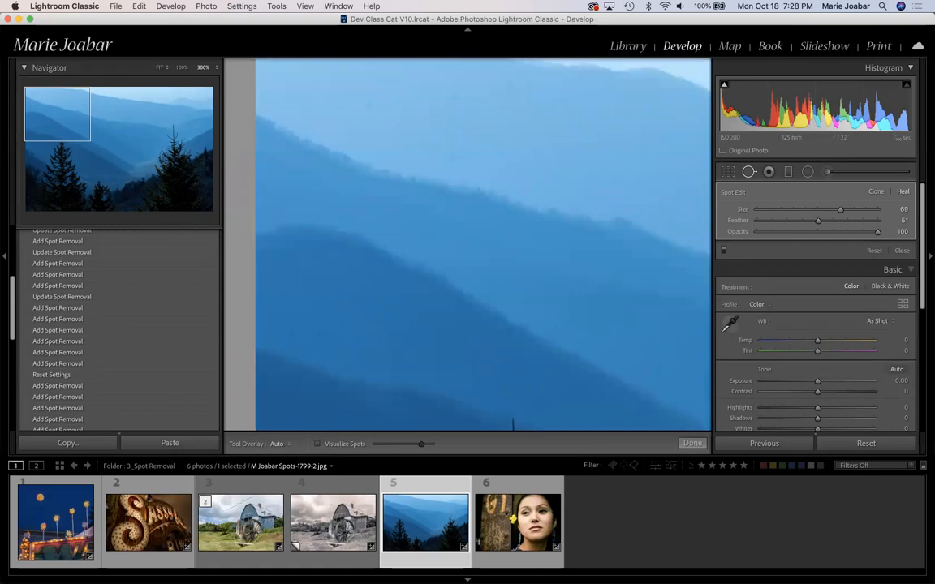
click(749, 173)
scroll(58, 273, down, 5)
scroll(57, 276, up, 10)
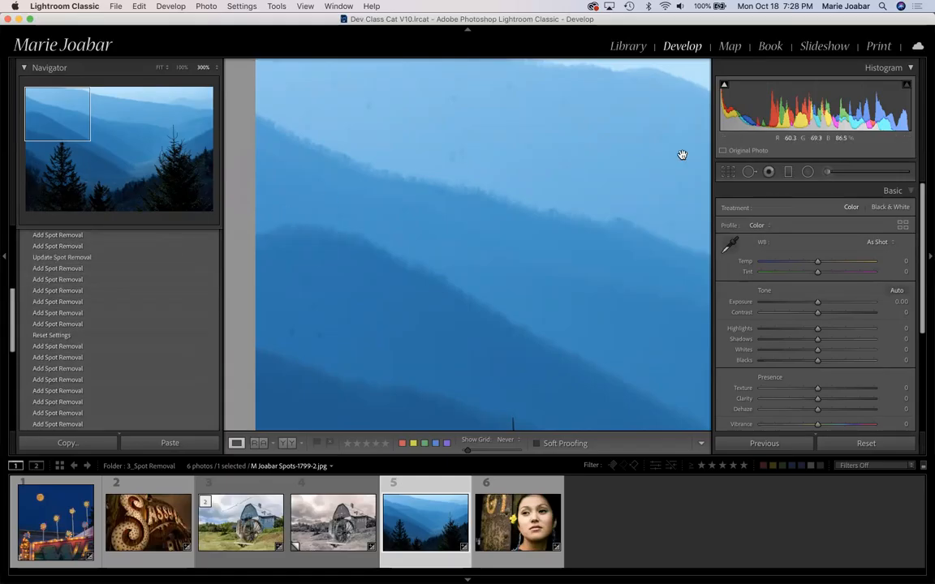
Reopen Spot Removal, heal two dust spots in the pale area above the ridge and delete the heal sitting on the ridge line.
click(748, 171)
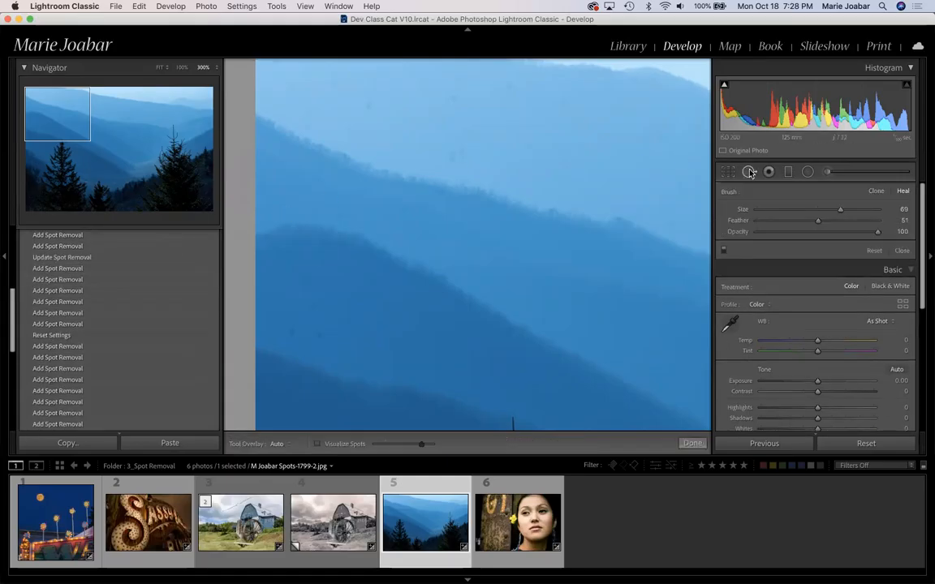
click(450, 155)
click(371, 106)
click(604, 201)
alt+click(603, 199)
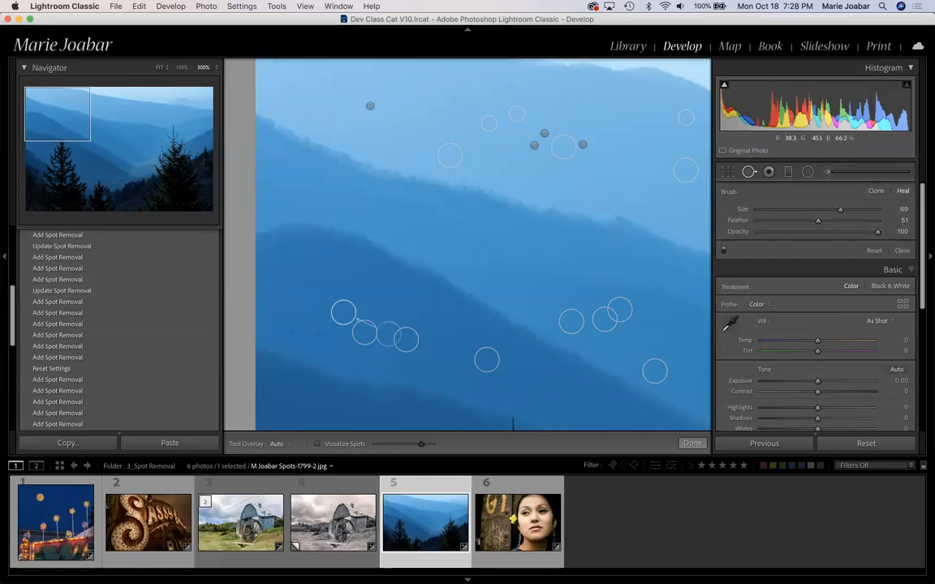
Heal the three remaining dust spots near the left edge of the dark lower slope.
click(311, 304)
click(289, 336)
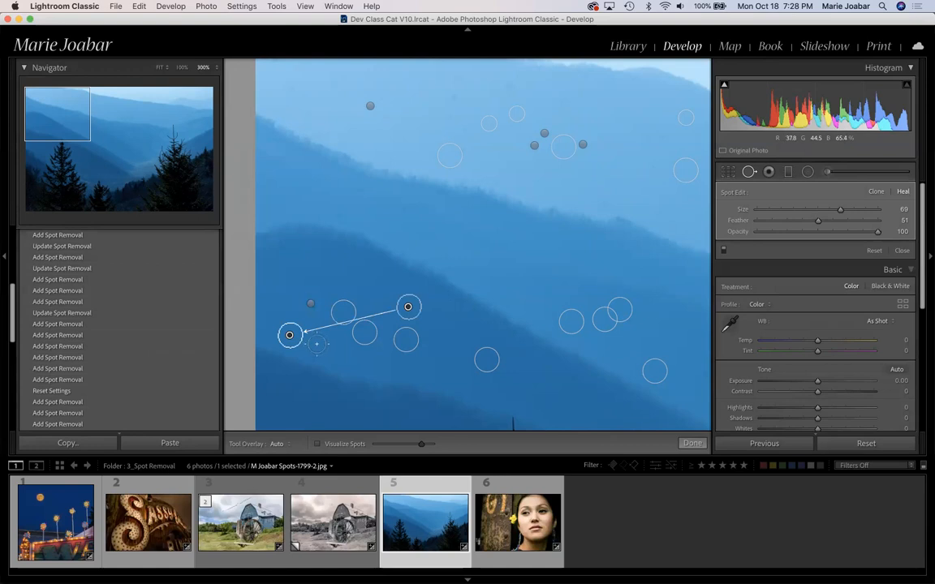
click(317, 335)
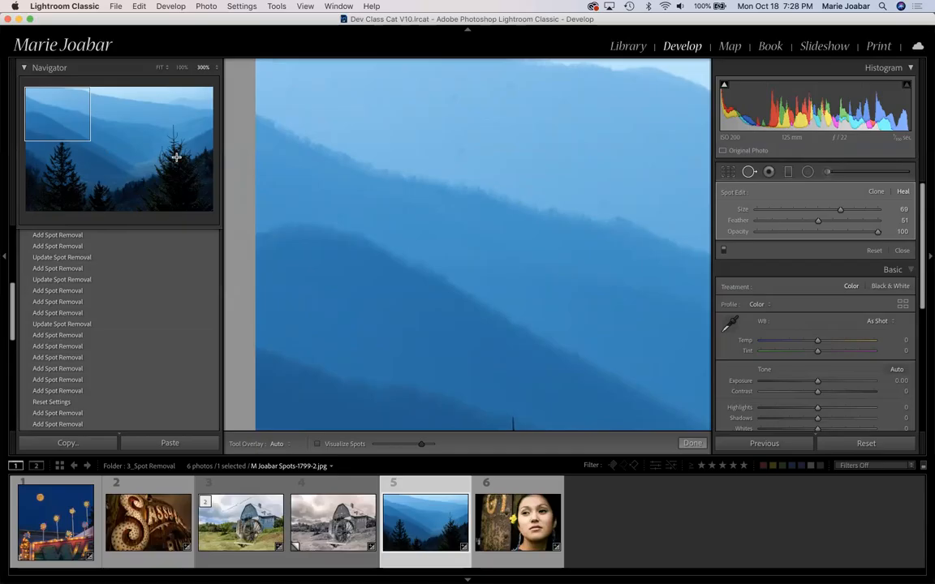
mouse_move(334, 295)
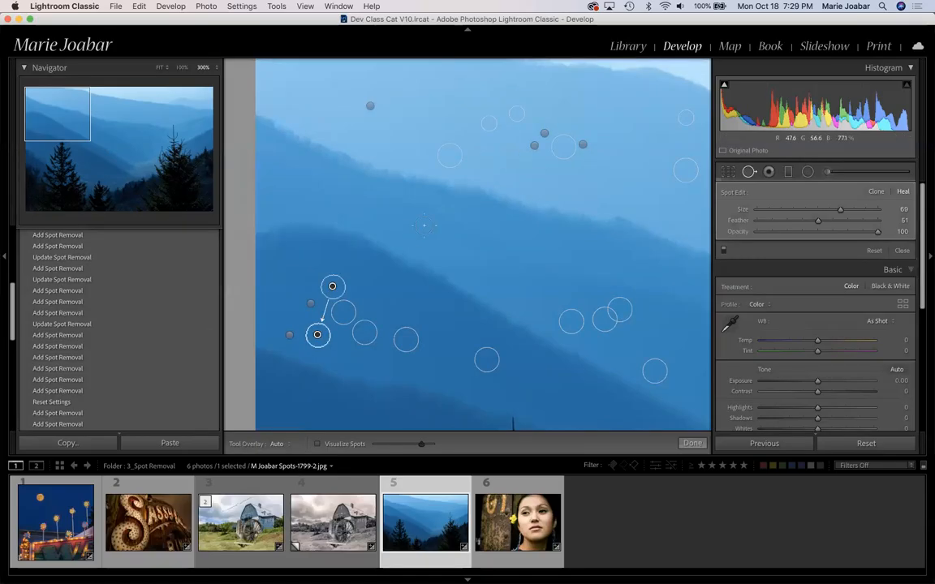
click(365, 332)
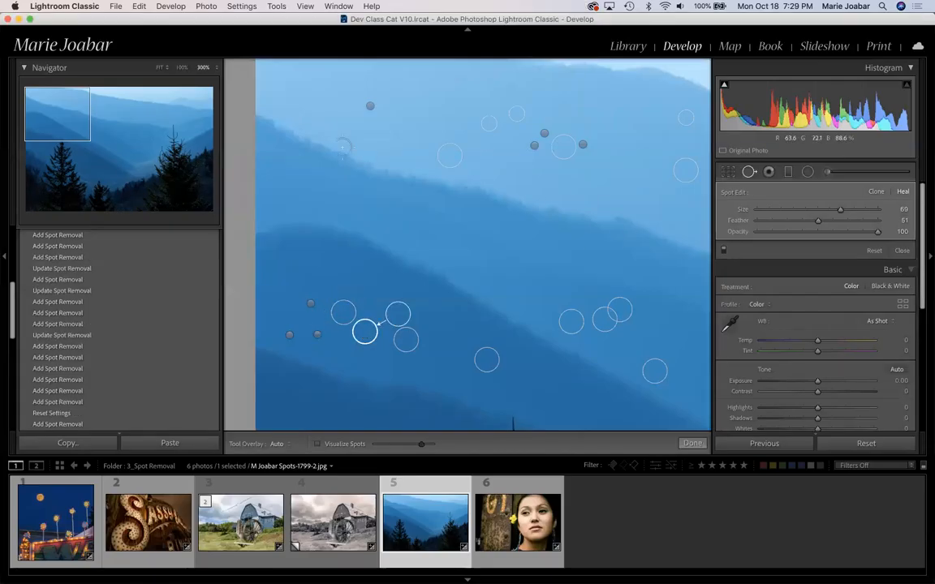
Heal the dust spots in the photo's upper-left ridge and haze, and delete the heal on the lower middle slope.
click(319, 181)
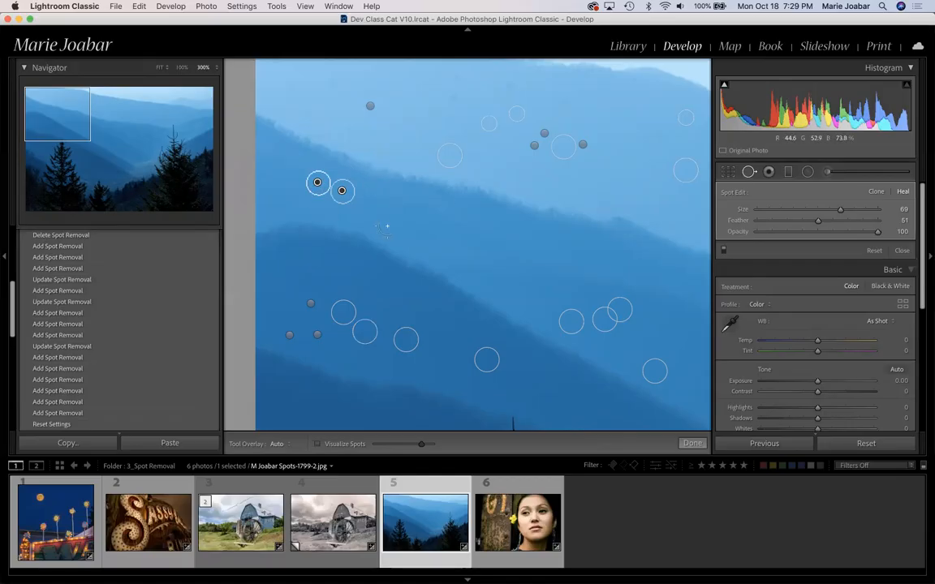
click(310, 111)
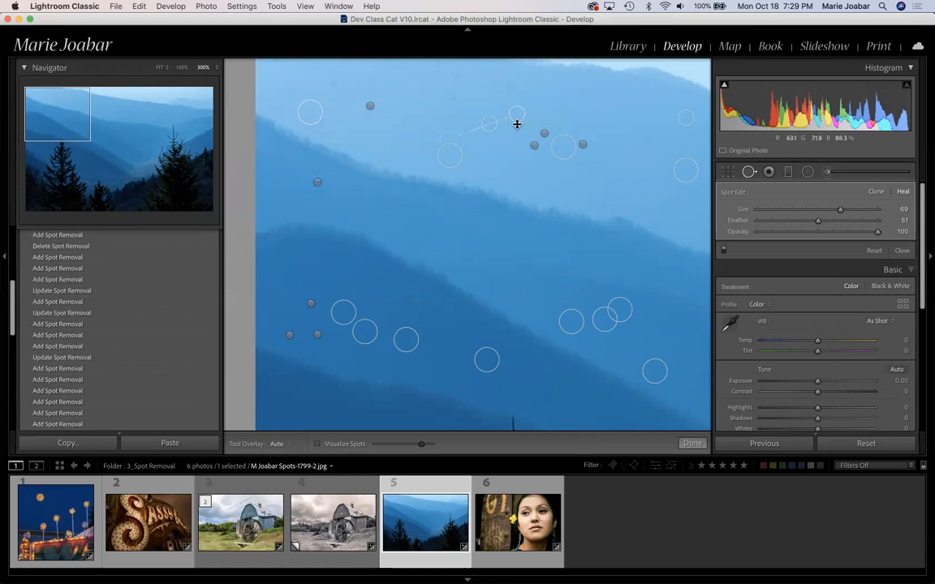
click(293, 89)
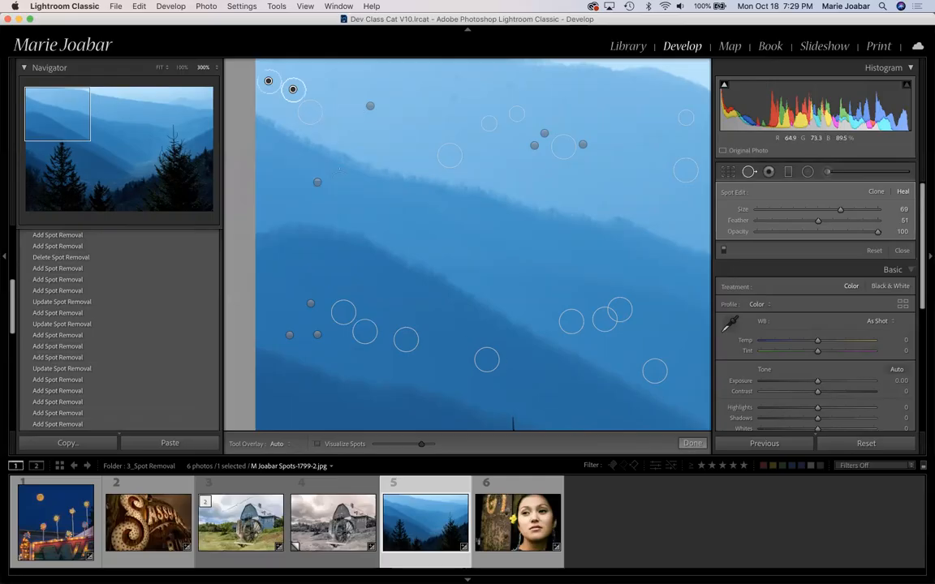
click(488, 358)
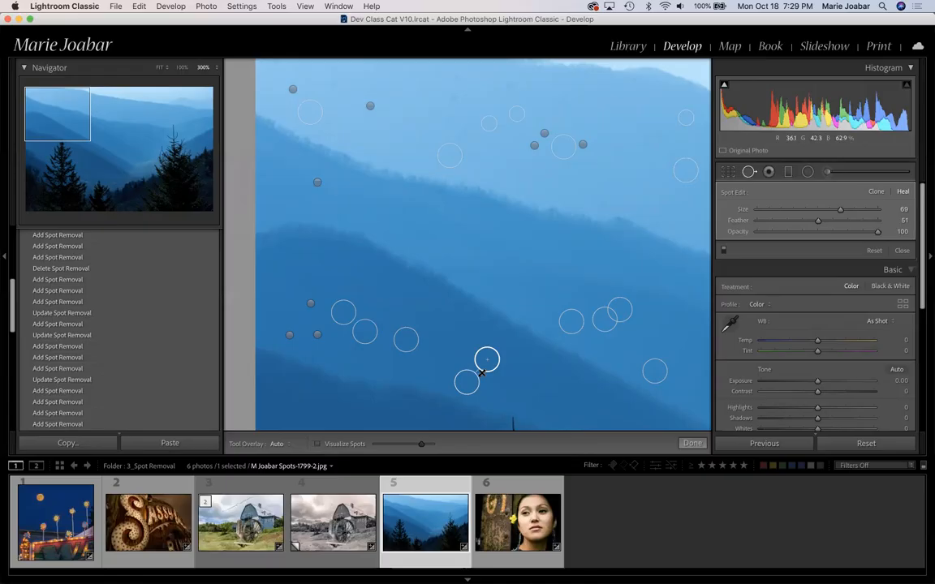
key(Delete)
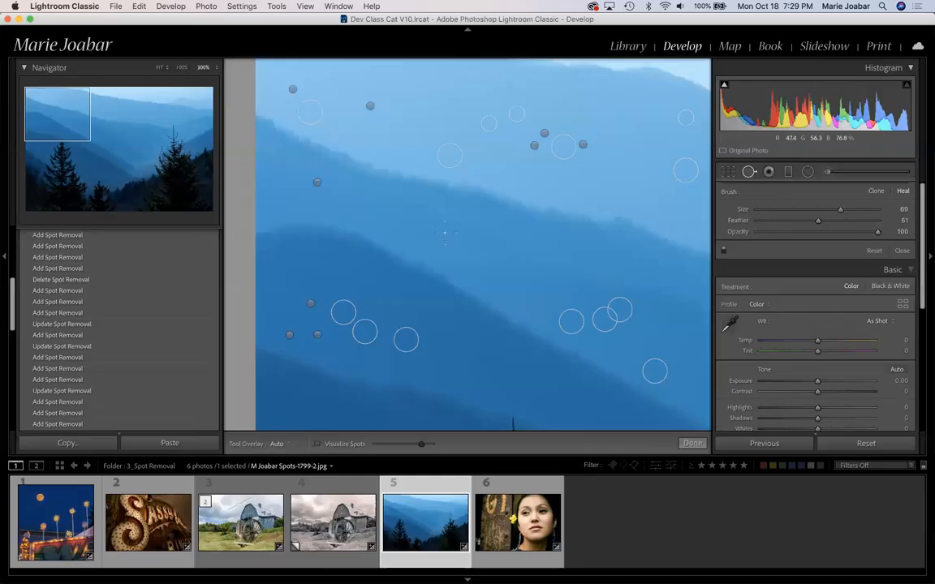
Inspect the ridges, haze and slopes of the mountain photo at 300% for leftover dust spots.
click(78, 115)
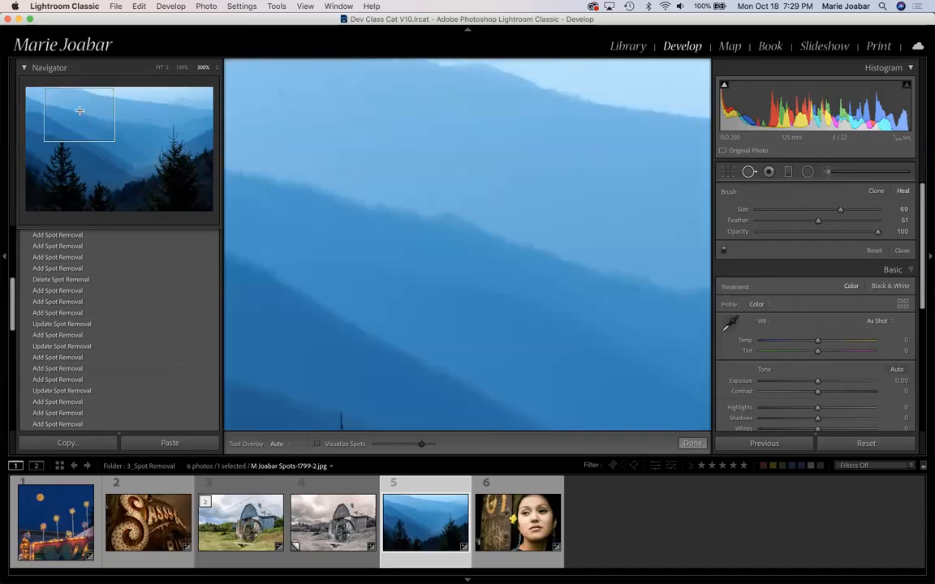
click(76, 109)
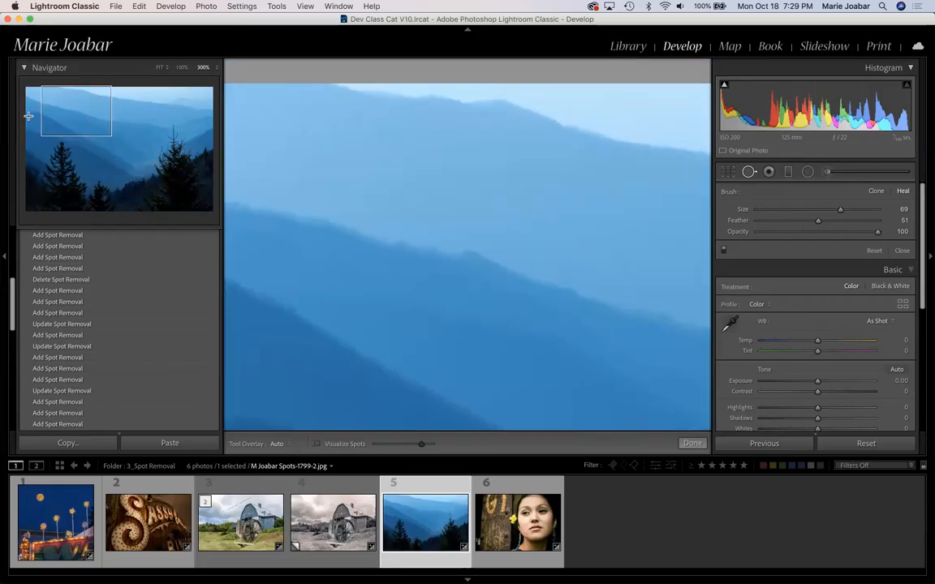
drag(78, 107, 107, 143)
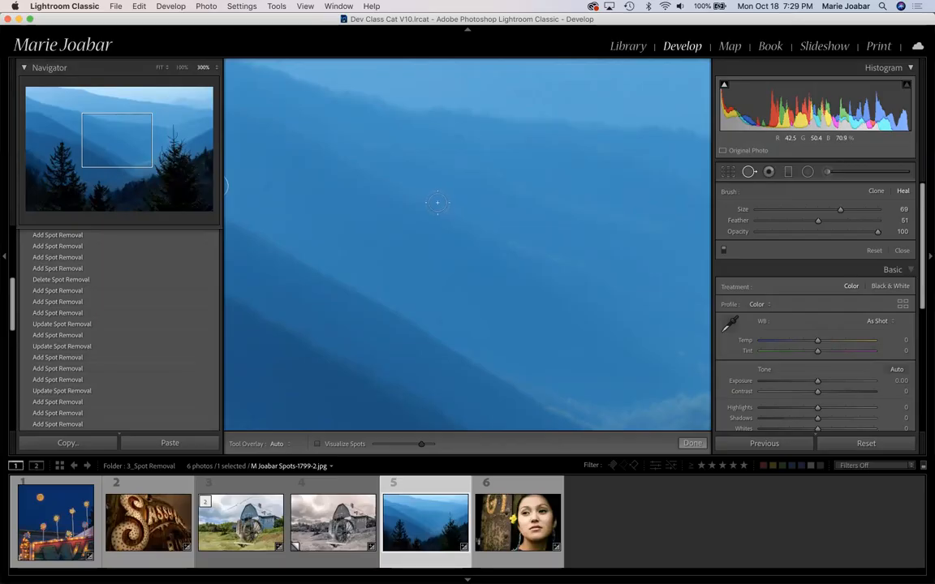
click(103, 141)
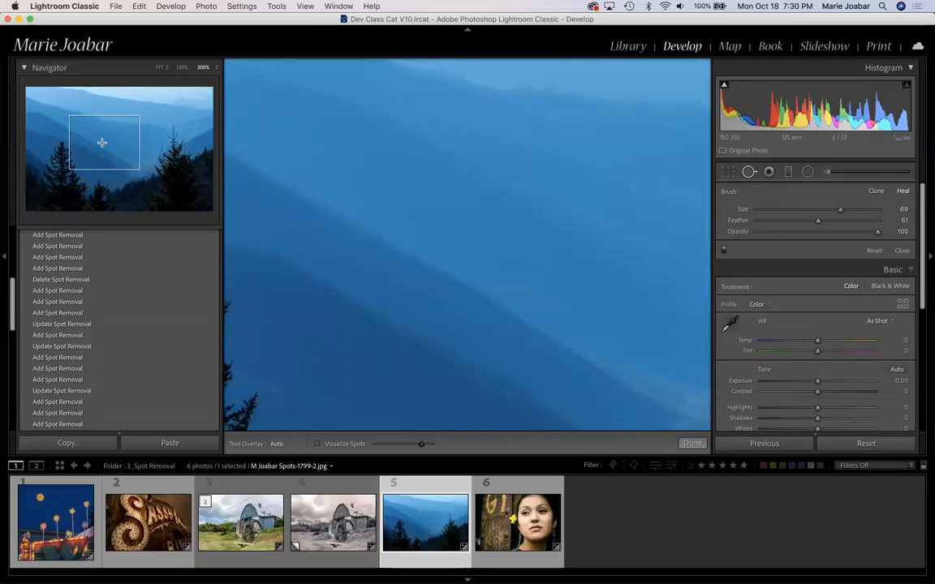
click(57, 134)
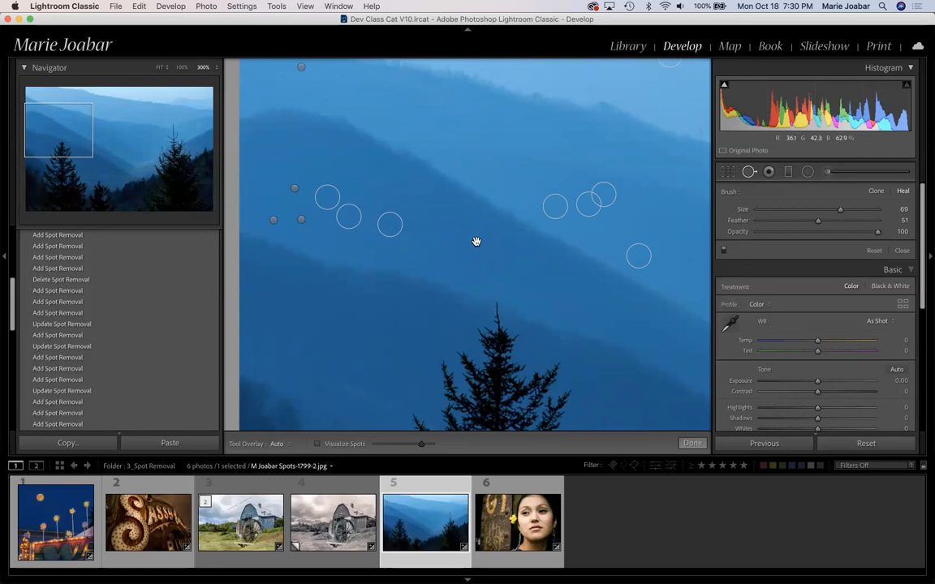
drag(454, 221, 423, 318)
drag(419, 215, 421, 298)
drag(603, 293, 573, 193)
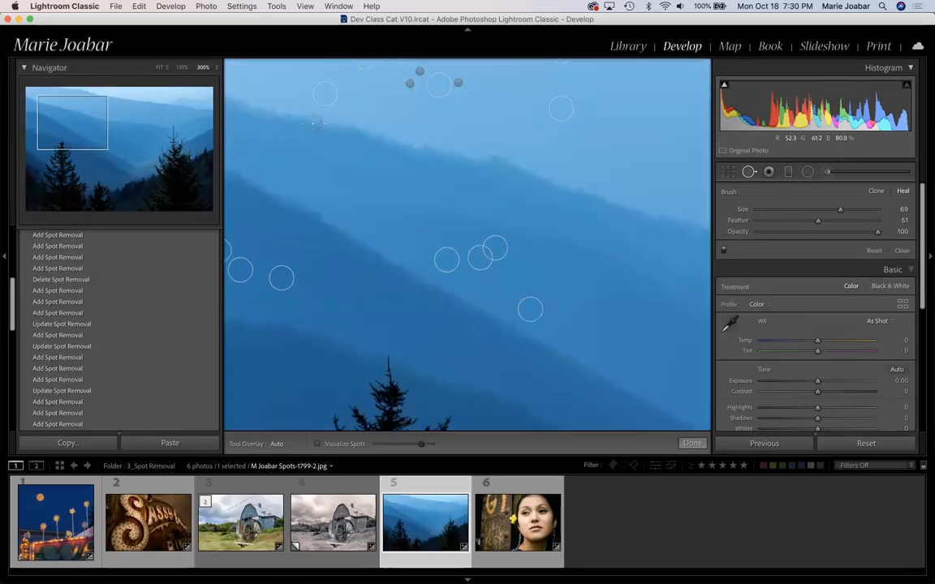
drag(65, 121, 76, 128)
Close and reopen Spot Removal and try several healing brush sizes, ending at size 72.
scroll(297, 243, down, 4)
scroll(305, 247, up, 1)
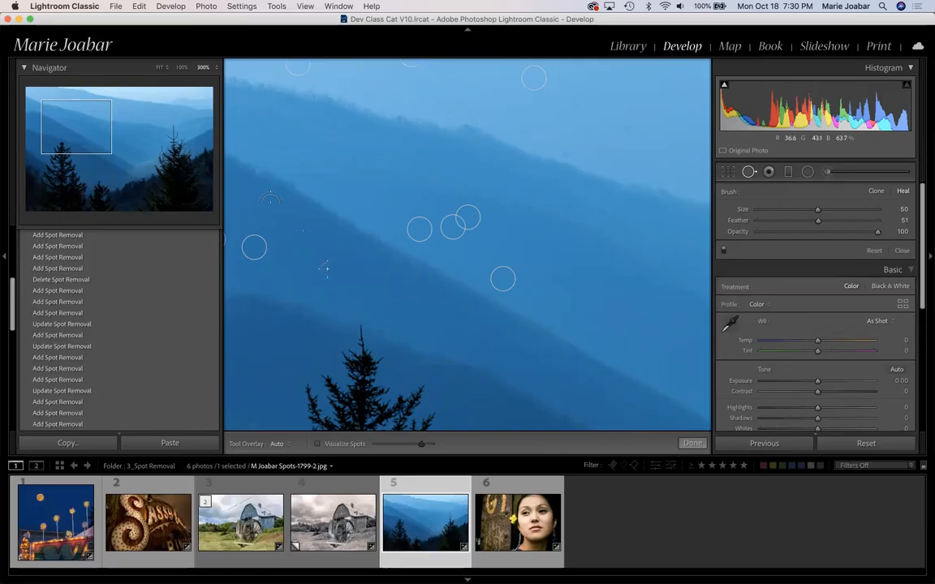
click(749, 173)
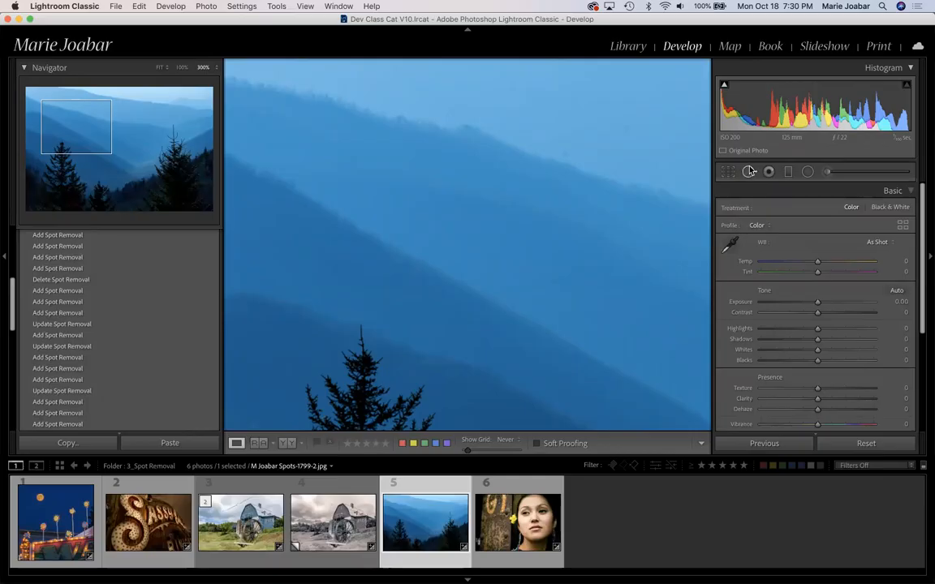
click(750, 172)
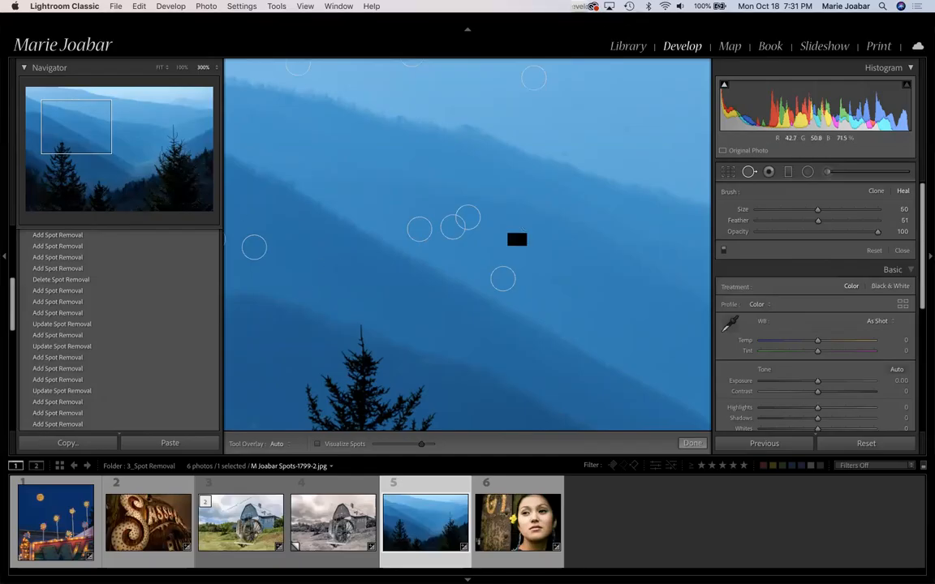
scroll(354, 250, down, 5)
scroll(355, 249, up, 10)
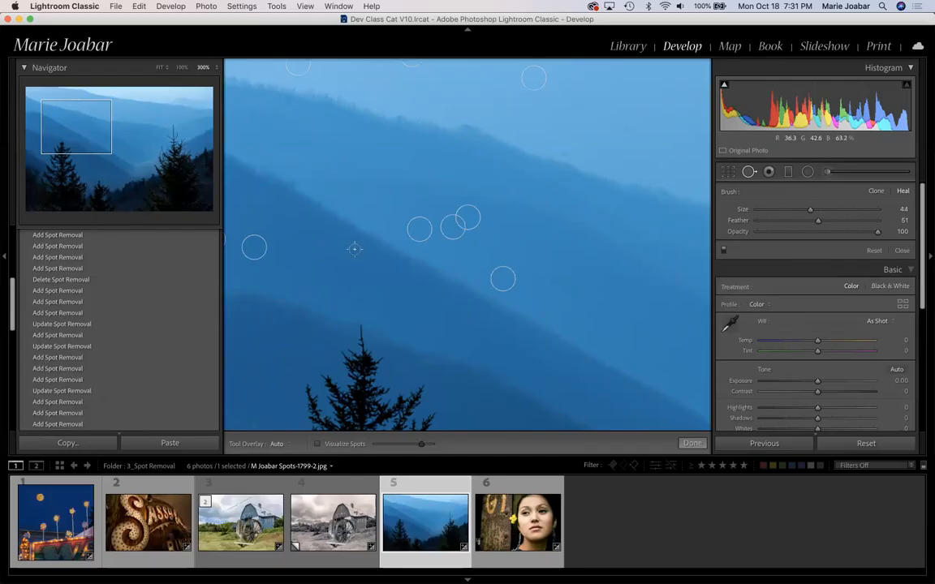
scroll(354, 250, down, 1)
scroll(355, 250, up, 1)
scroll(276, 328, up, 1)
mouse_move(852, 209)
mouse_down()
mouse_move(805, 212)
mouse_move(859, 211)
mouse_move(842, 212)
mouse_up()
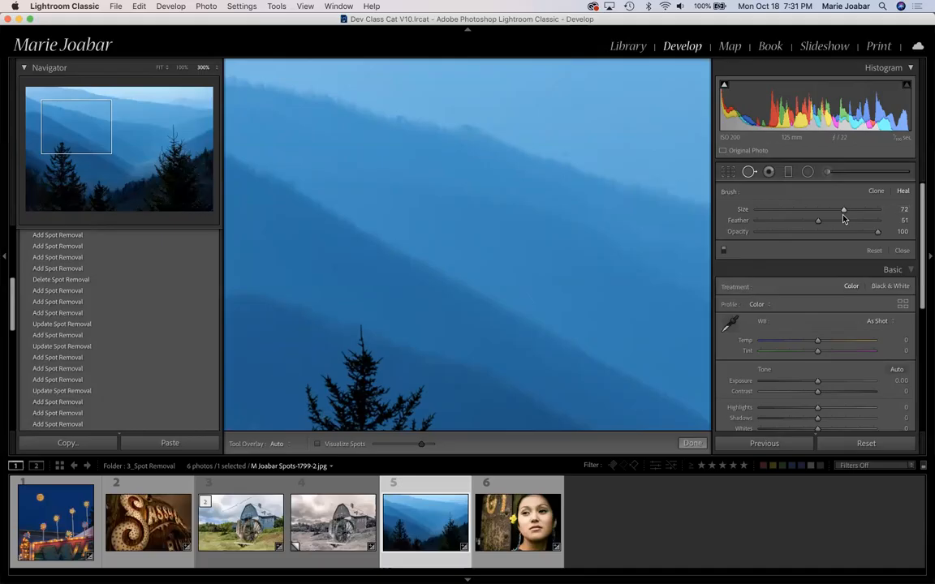
Shrink and enlarge the healing brush in repeated small increments, ending at size 59.
key([)
key([)
key([)
key([)
key([)
key([)
key([)
key([)
key([)
key([)
key([)
key(bracketright)
key(bracketright)
key(bracketright)
key(bracketright)
key(bracketright)
key([)
key([)
key([)
key([)
key([)
key([)
key([)
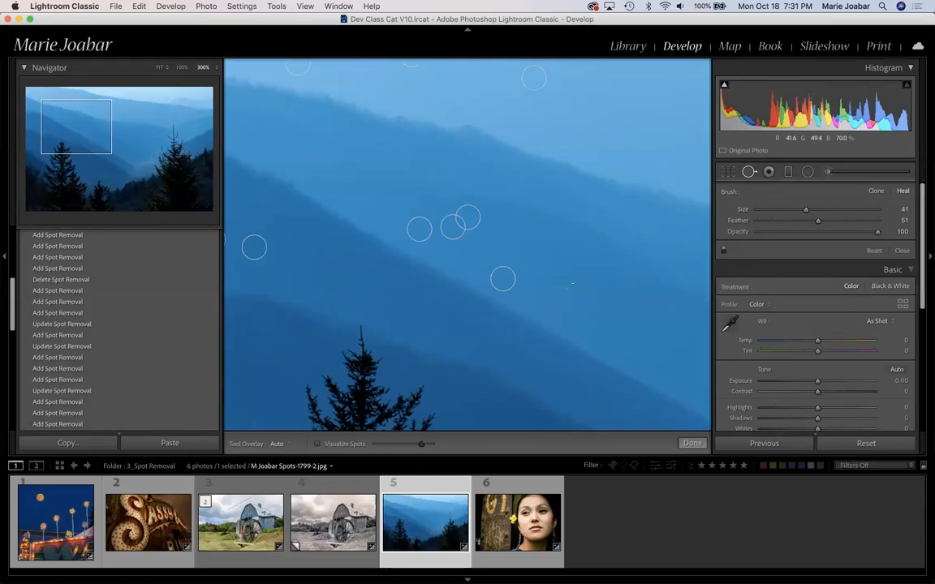
key(bracketright)
key(bracketright)
key(bracketright)
key(bracketleft)
key(bracketleft)
key(bracketleft)
key(bracketleft)
key(bracketleft)
key(bracketright)
key(bracketright)
key(bracketright)
key(bracketright)
key(bracketright)
key(bracketright)
Heal a spot on the dark slope above the fir tree with the source moved beside it, and delete the heal after resizing it to 52.
click(332, 265)
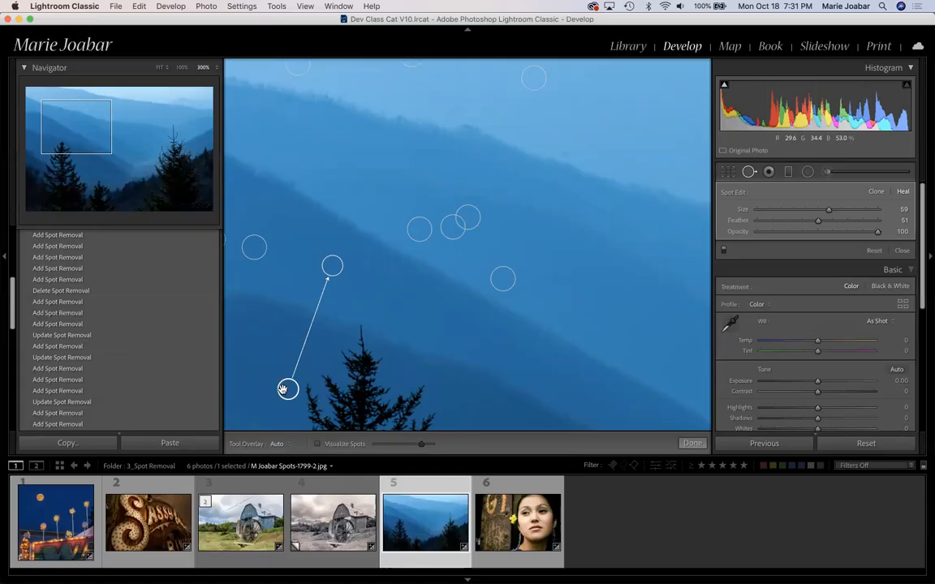
drag(288, 390, 324, 244)
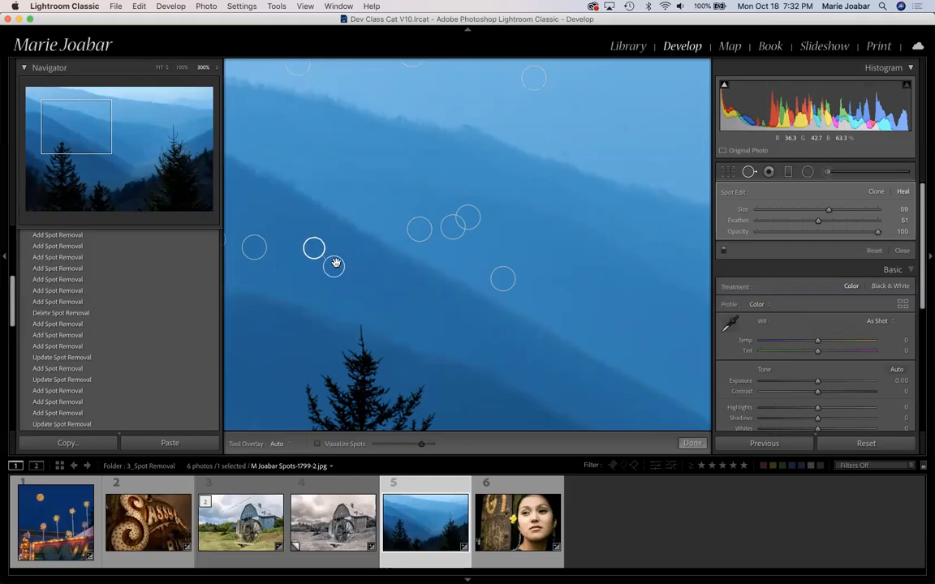
scroll(340, 256, up, 3)
scroll(338, 258, down, 5)
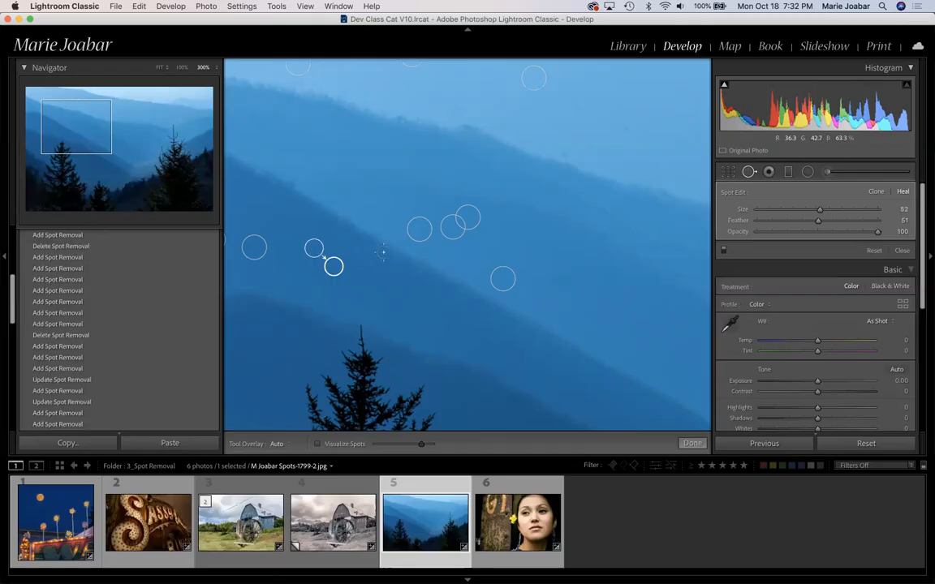
key(Delete)
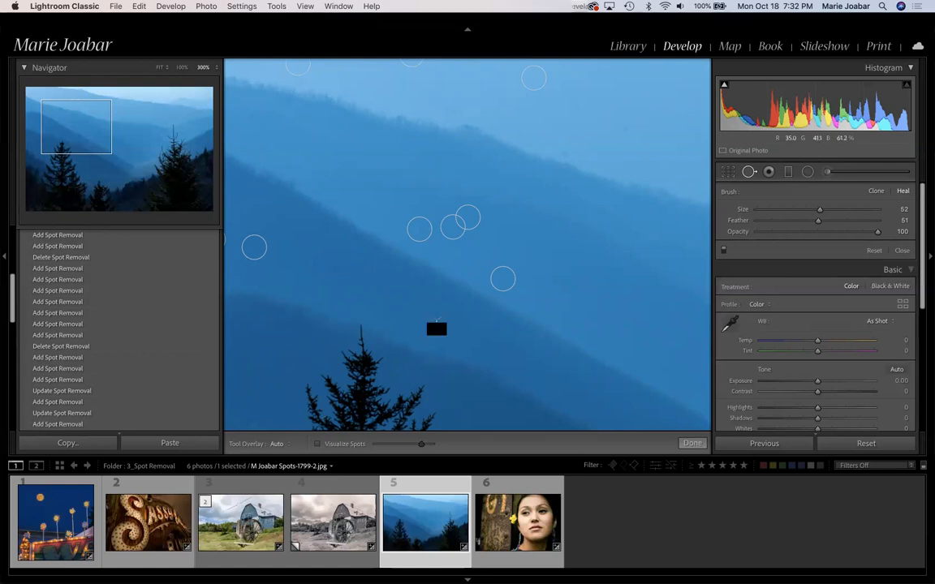
Close Spot Removal on the mountain photo and show the colour watermill photo with the power line in the Library, fitted to the view.
scroll(435, 326, down, 3)
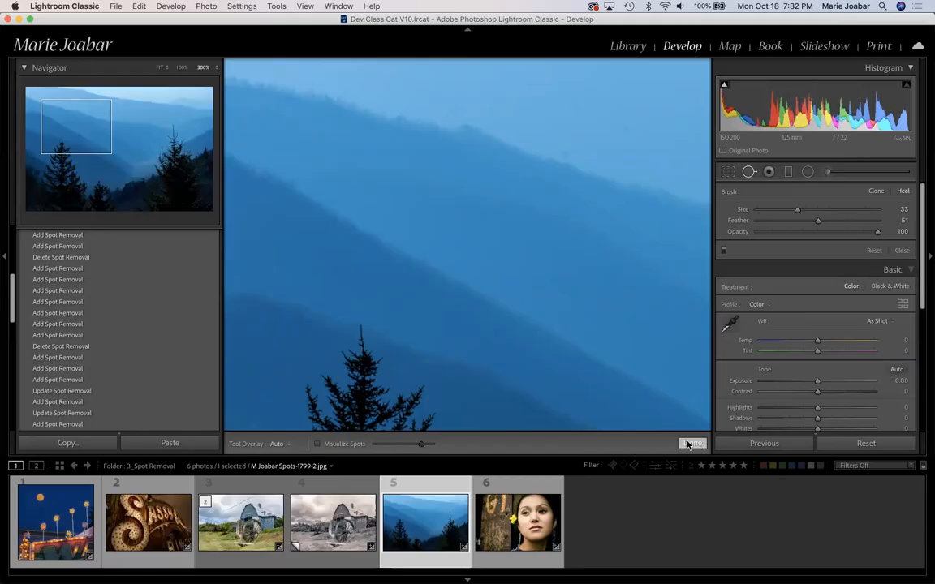
click(749, 172)
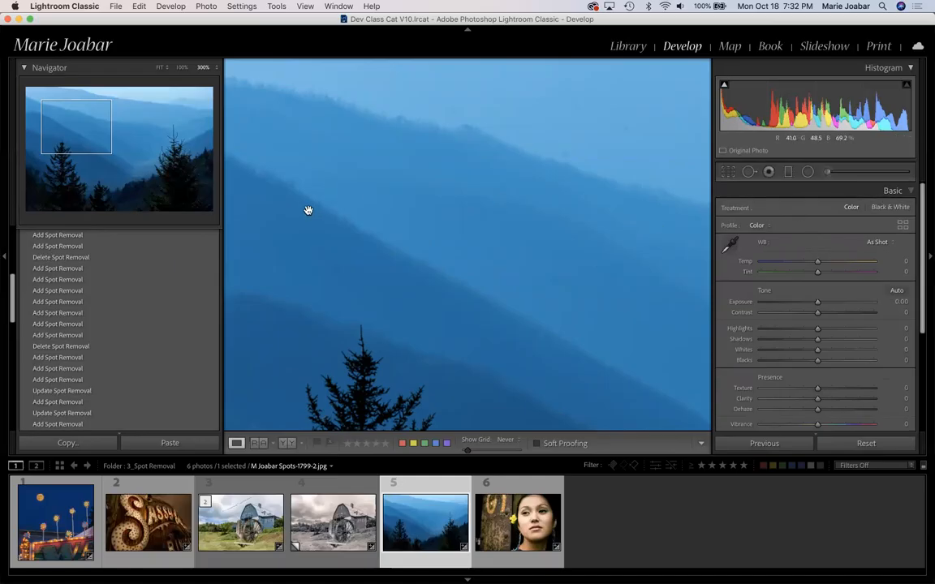
click(634, 48)
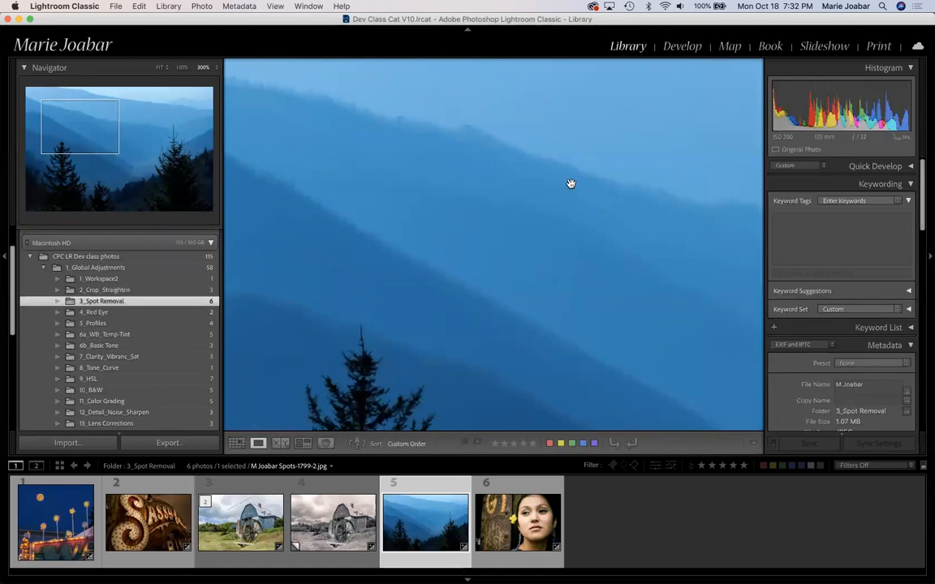
click(245, 507)
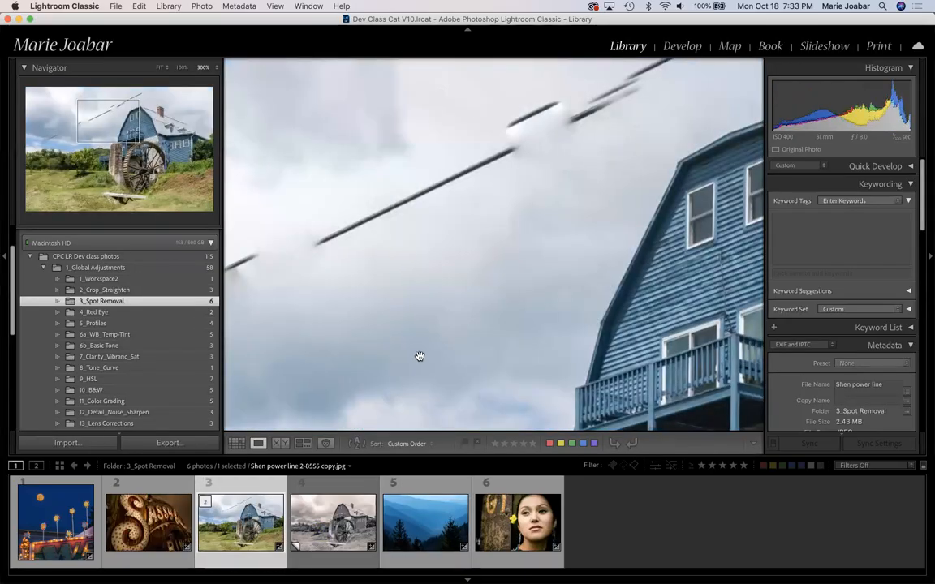
click(418, 356)
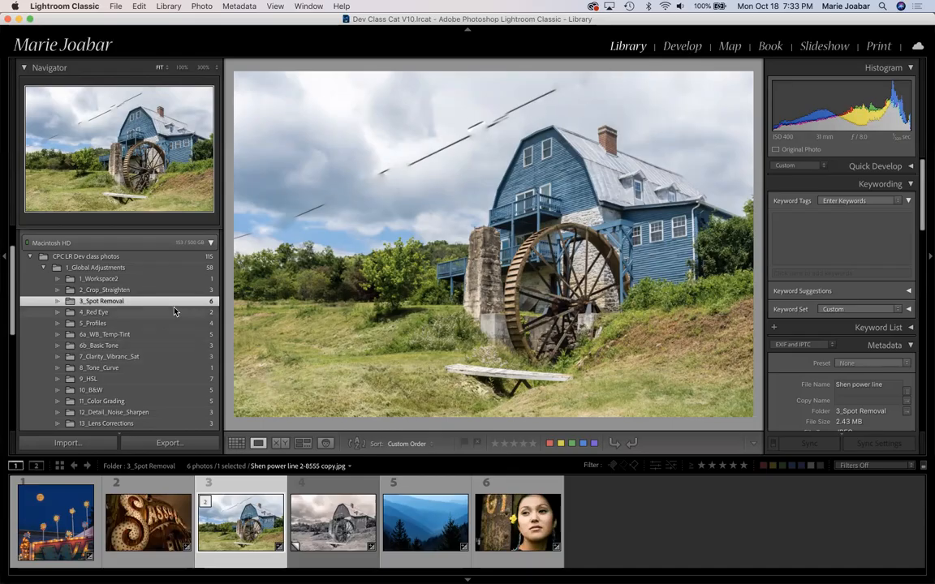
In the Develop module, return the watermill photo to its Reset Settings history state and reset all its adjustments.
click(671, 49)
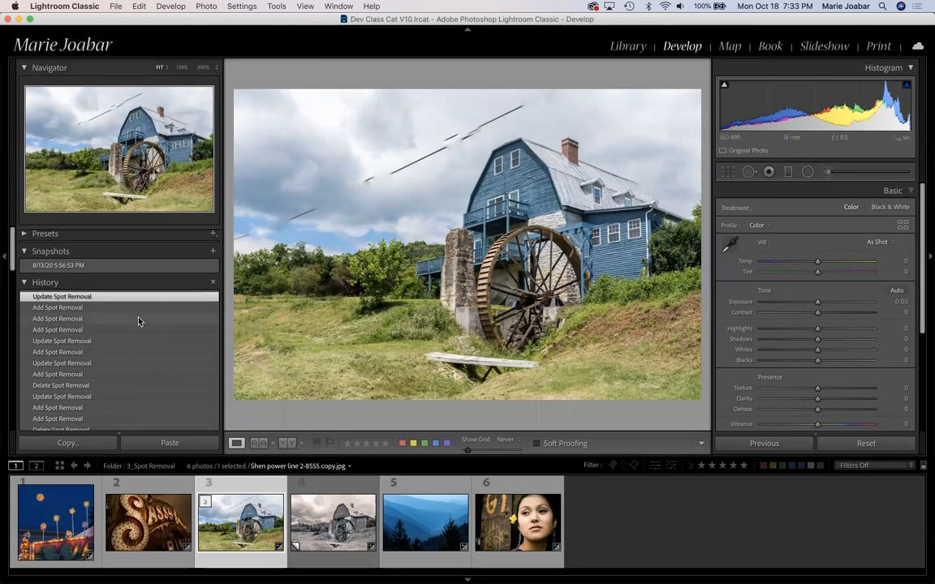
scroll(140, 319, down, 10)
scroll(138, 322, down, 2)
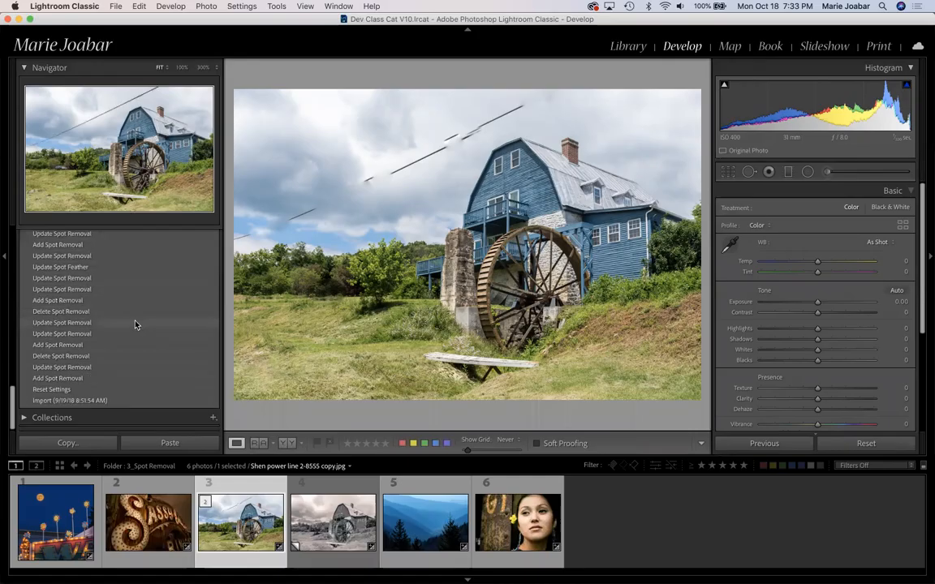
click(79, 391)
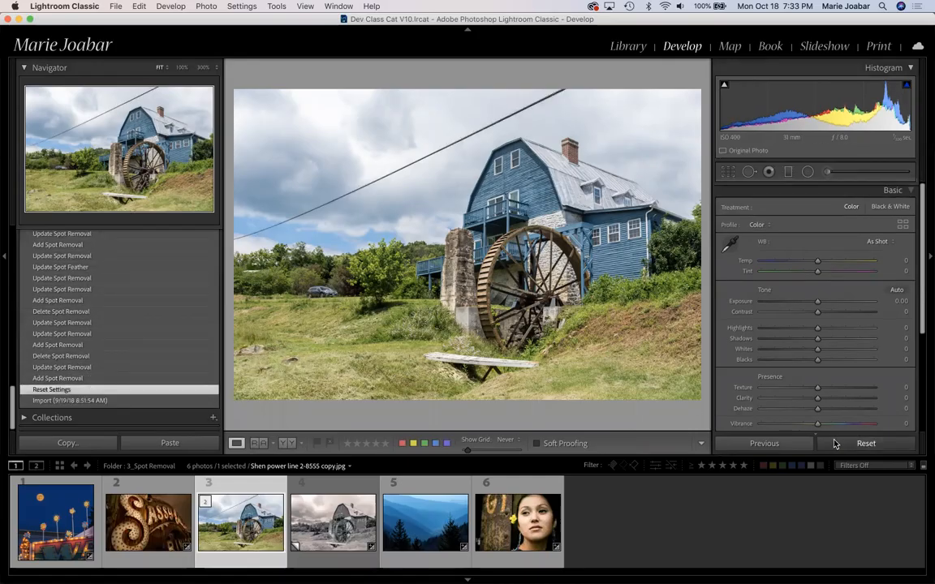
click(841, 443)
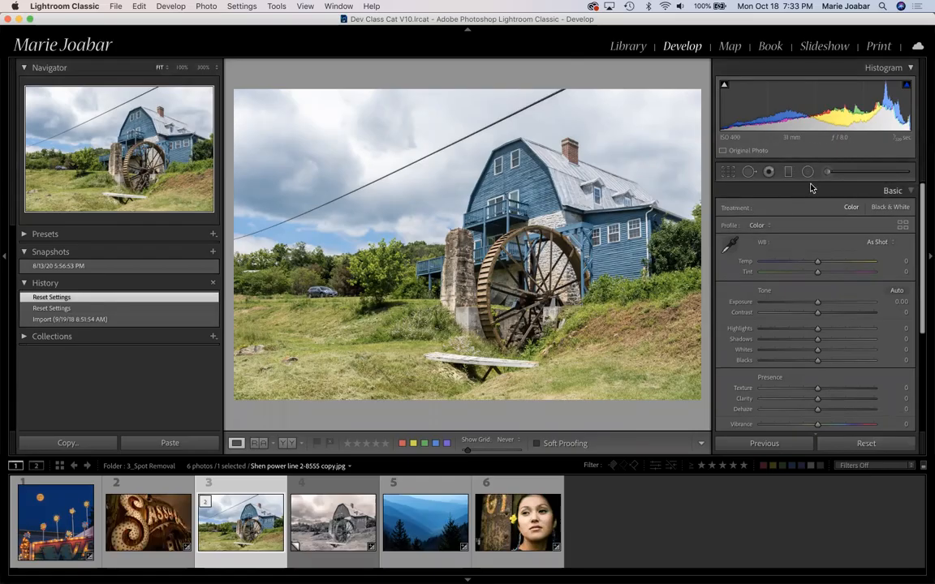
Open Spot Removal for the watermill photo and set the Heal brush size to 76.
click(749, 172)
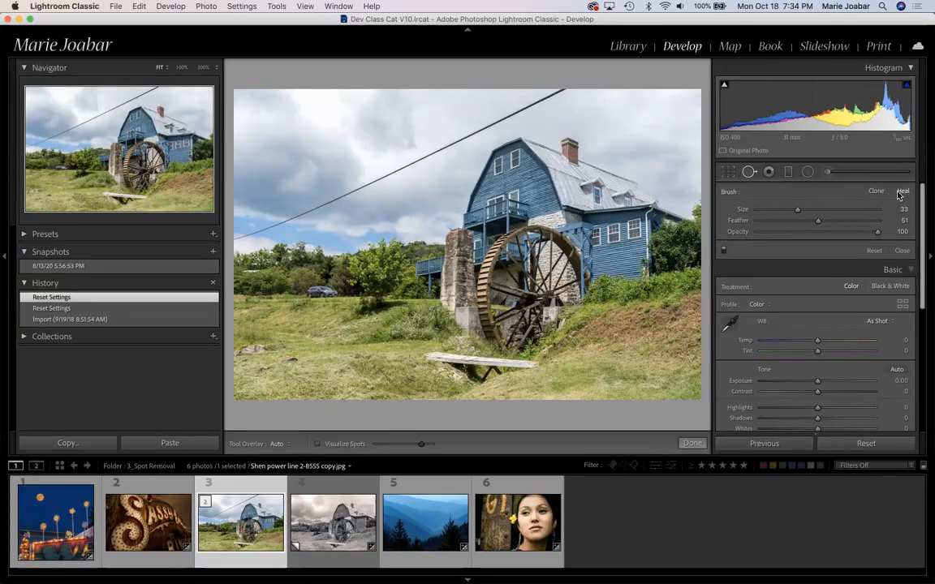
scroll(550, 105, up, 5)
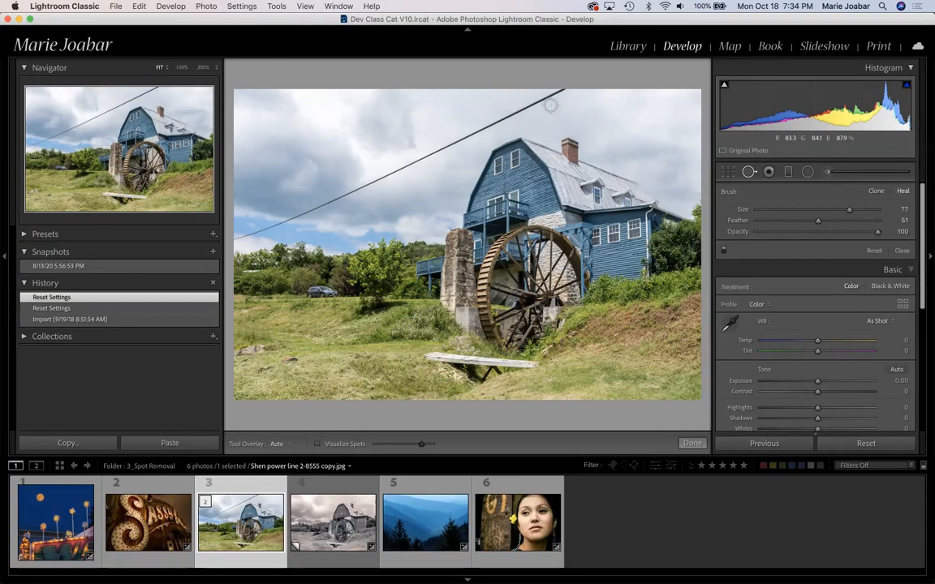
scroll(563, 91, down, 1)
Try healing two points along the power line, and revert the photo to its earlier Reset Settings history state.
click(563, 91)
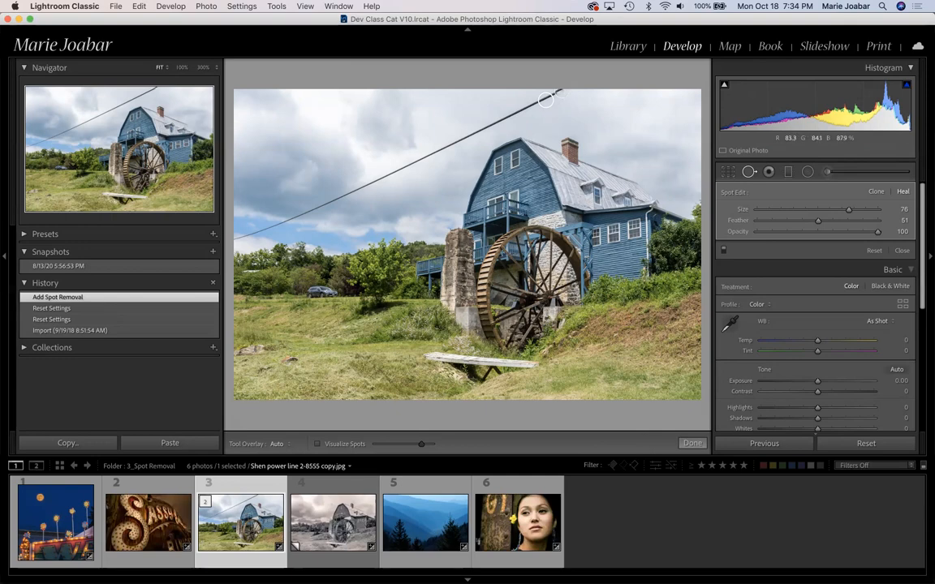
click(474, 131)
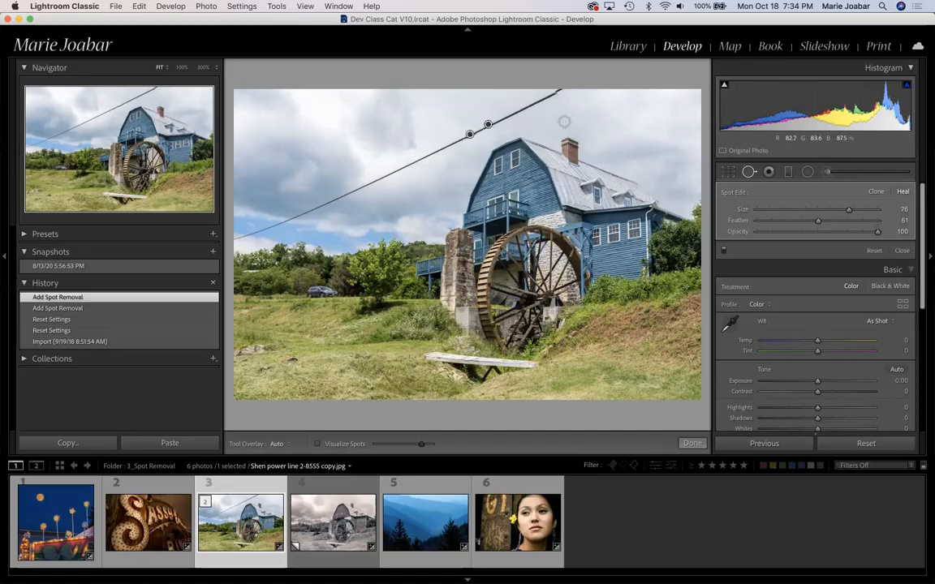
key(Delete)
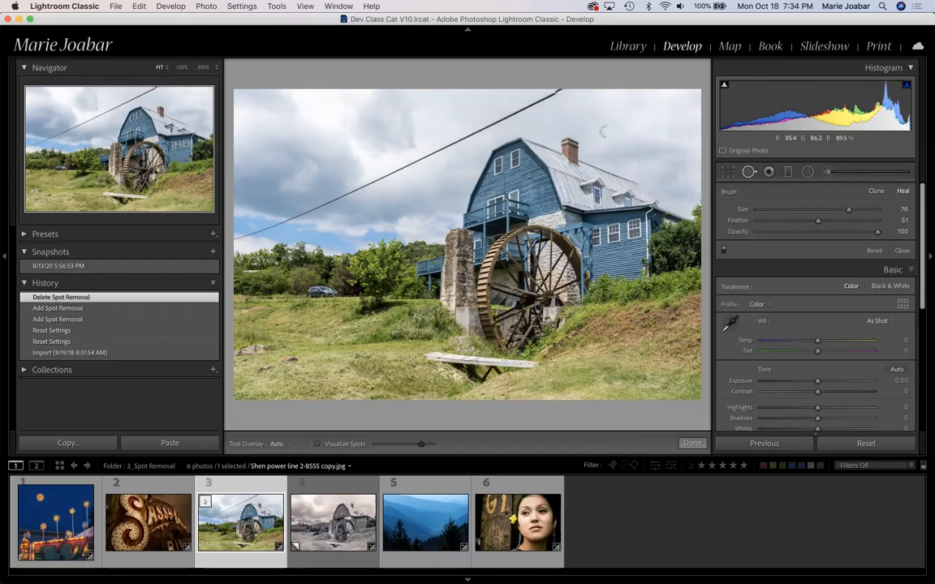
key(super+z)
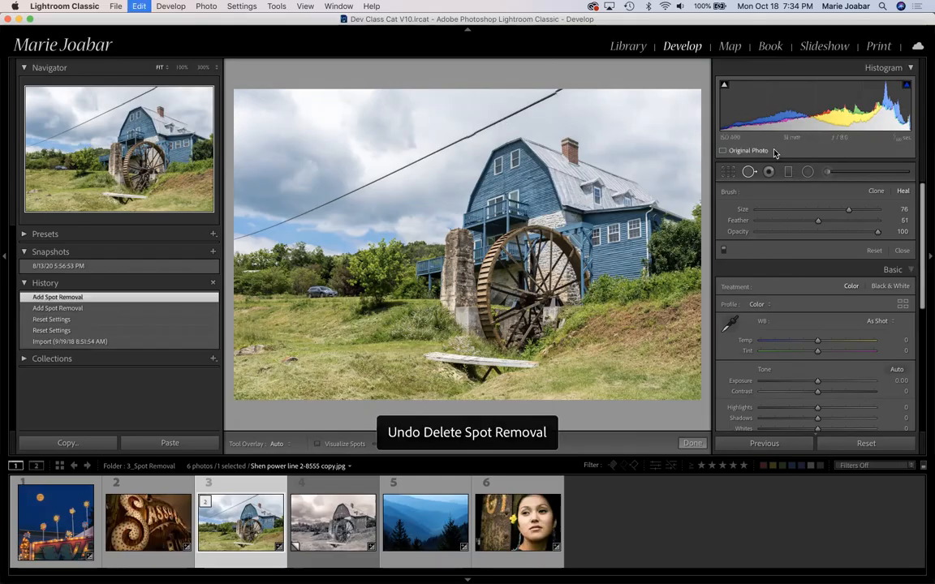
key(super+z)
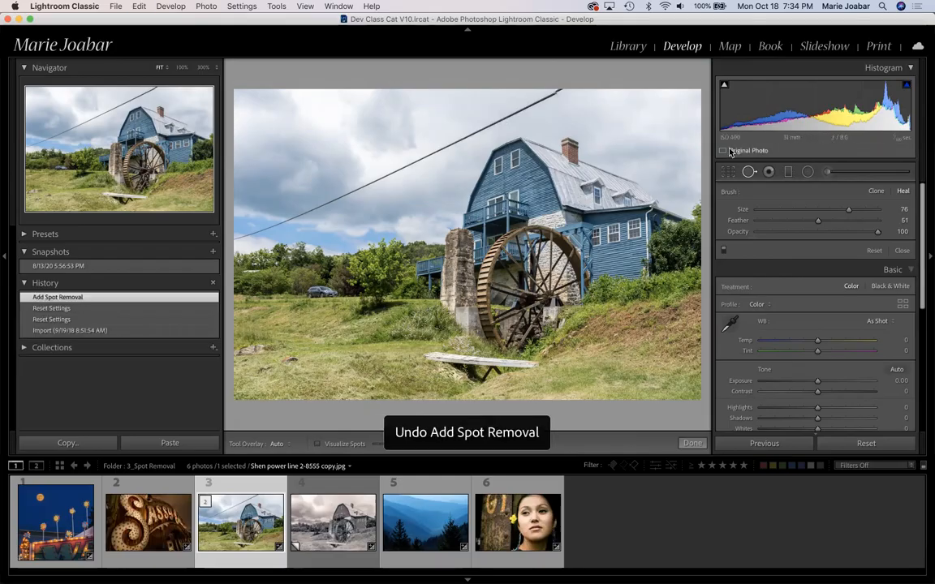
click(62, 319)
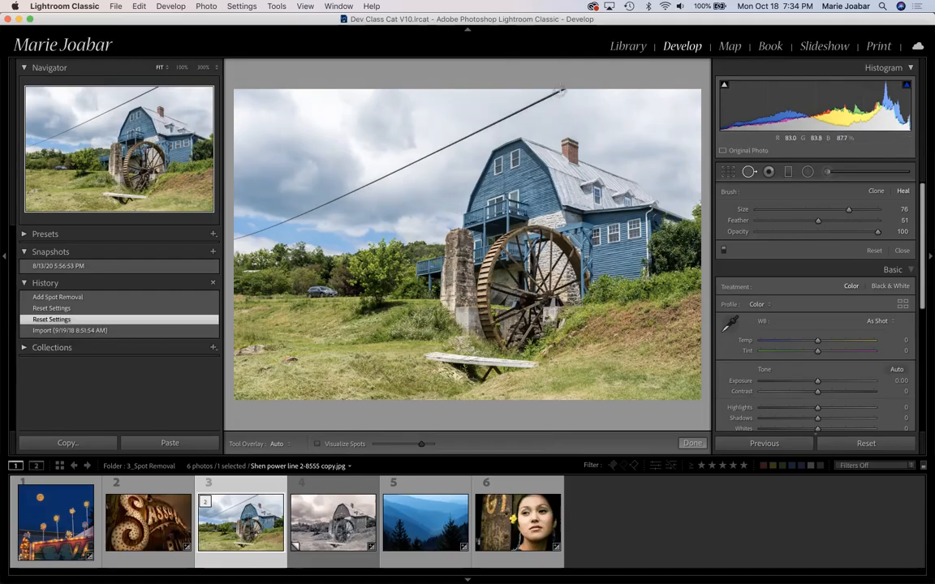
Try healing single points on the power line, reposition the source to the sky above the line, and delete the spot.
click(560, 93)
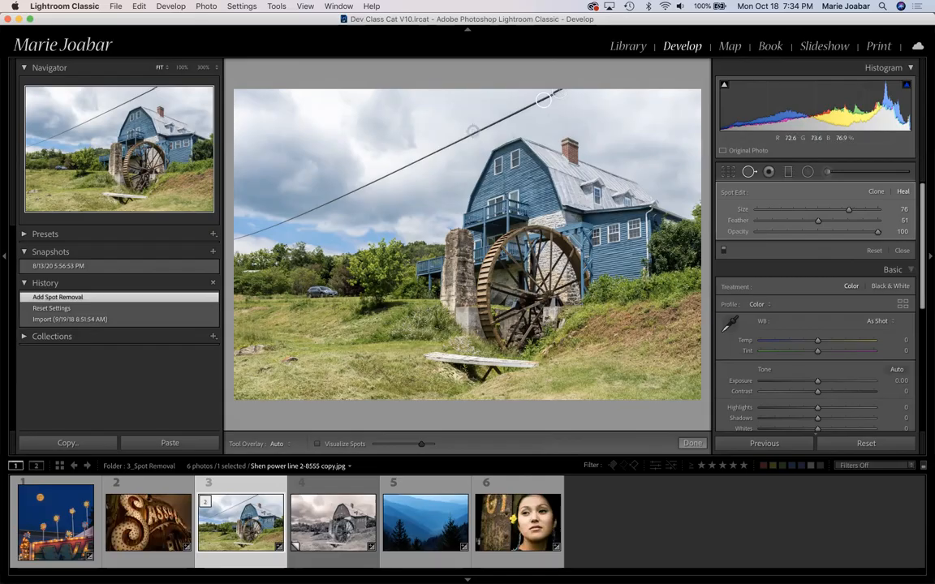
click(487, 123)
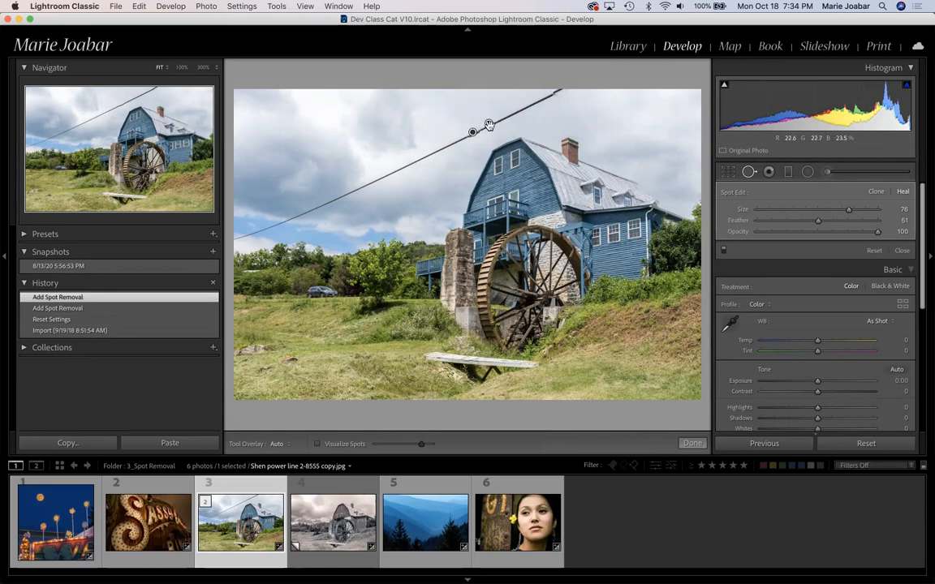
drag(455, 88, 473, 101)
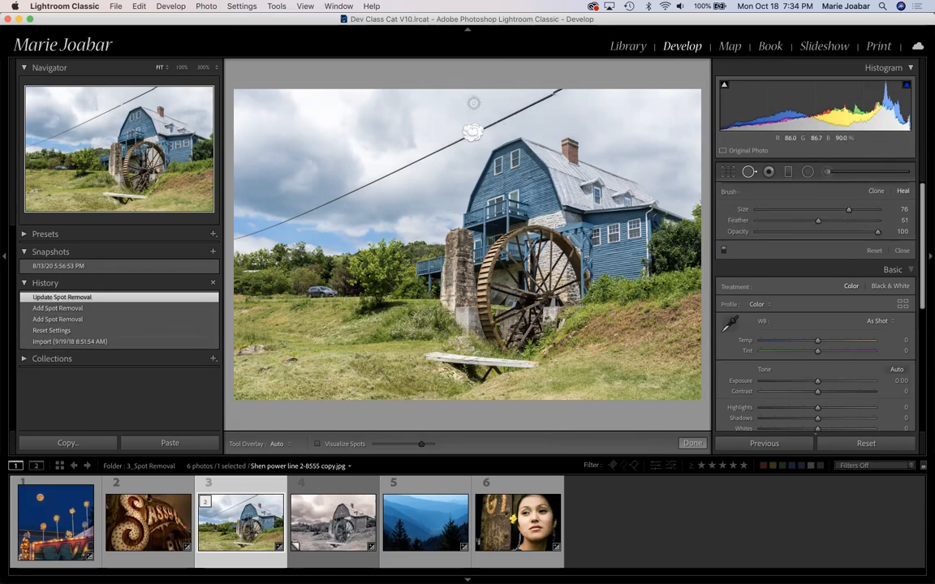
key(Delete)
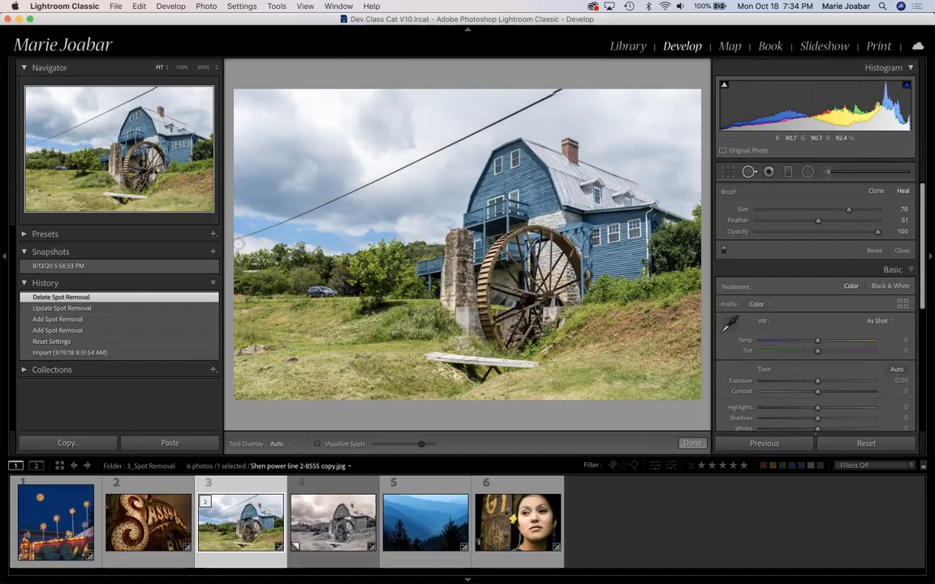
Heal the power line in three straight segments, from the photo's left edge up to just before the barn roof's peak.
drag(238, 237, 286, 228)
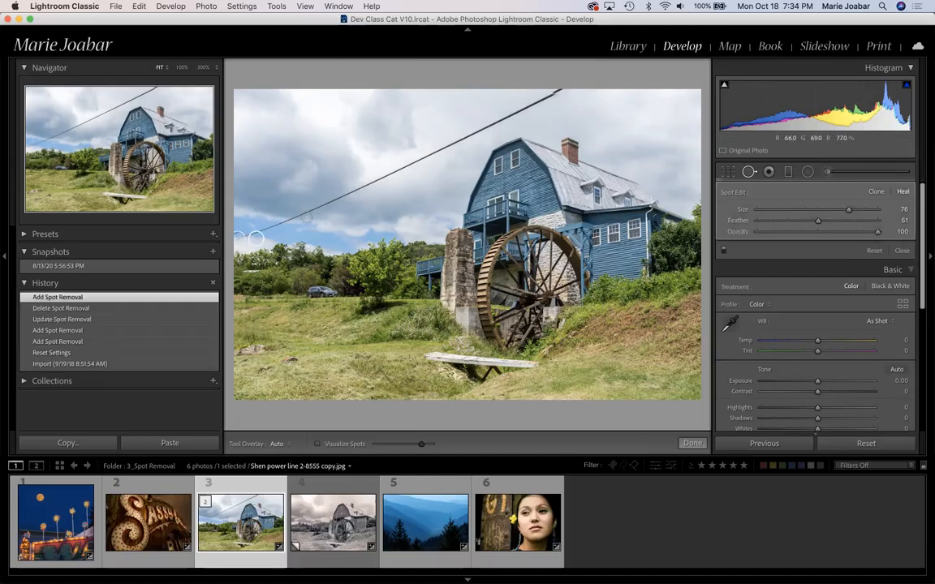
shift+click(307, 211)
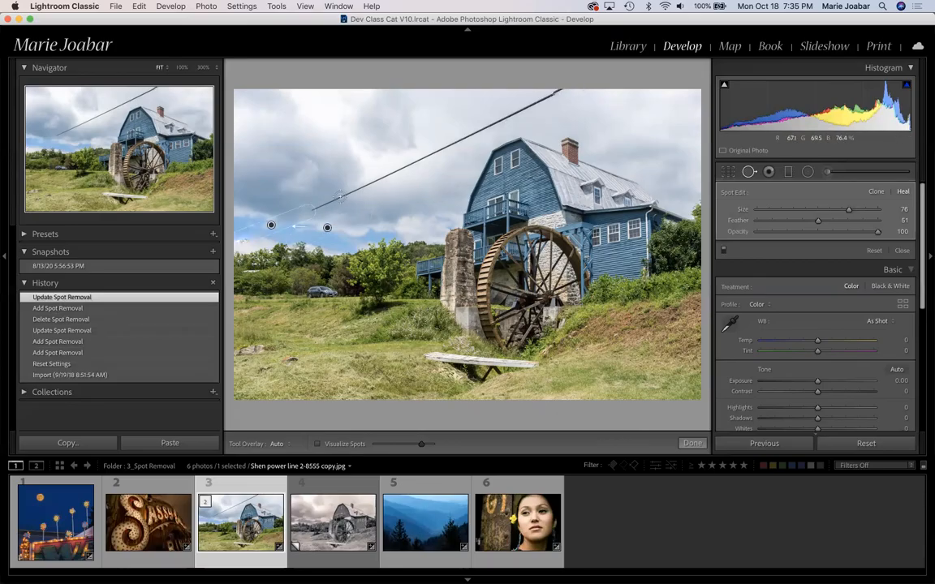
click(335, 197)
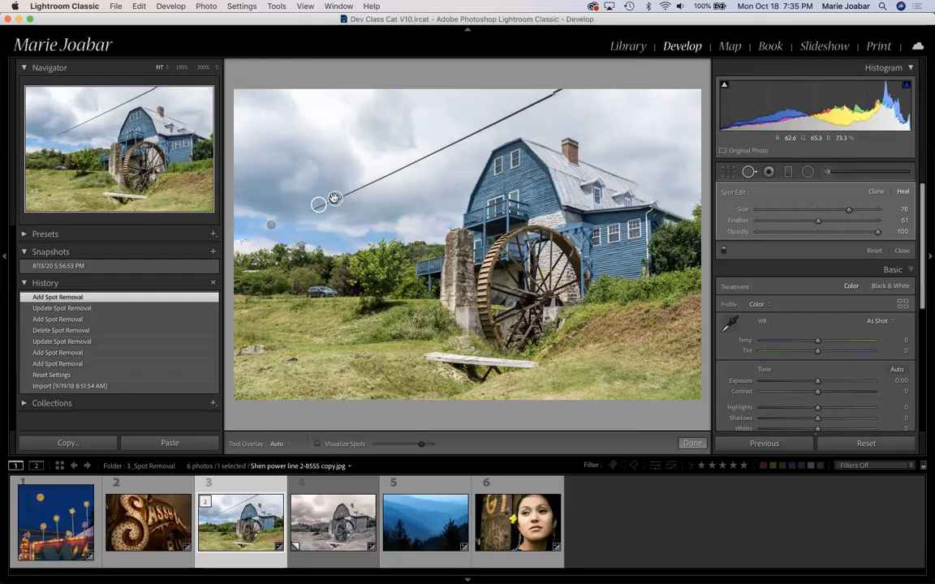
shift+click(390, 174)
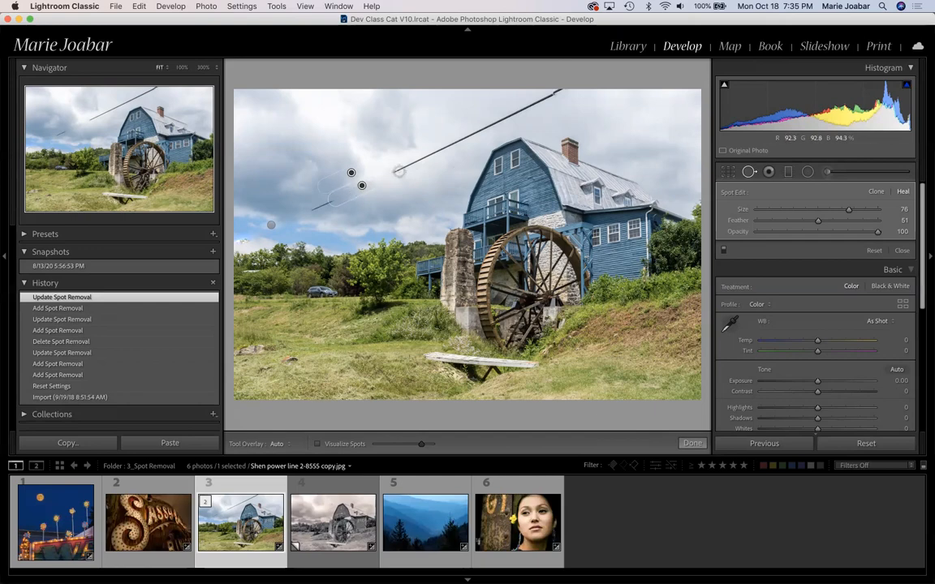
click(399, 171)
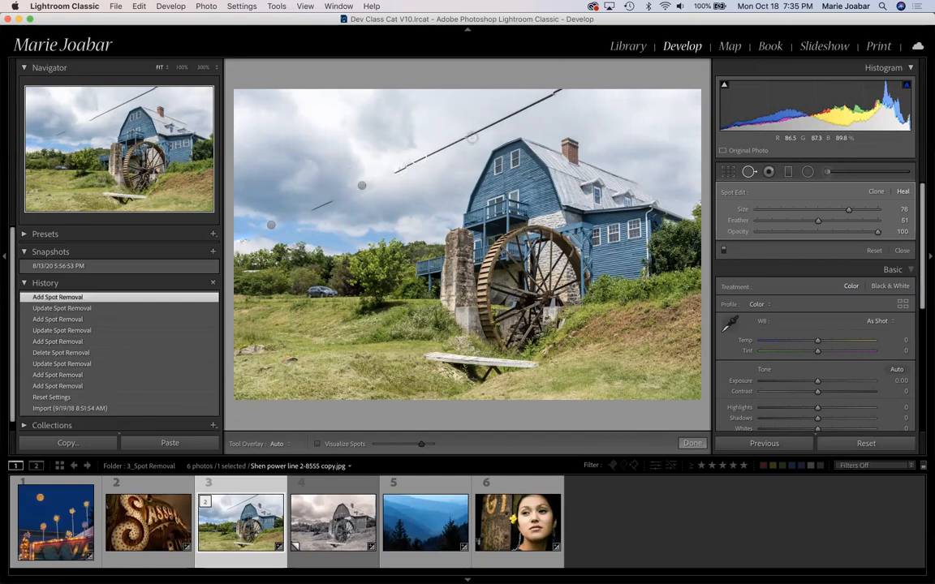
shift+click(481, 130)
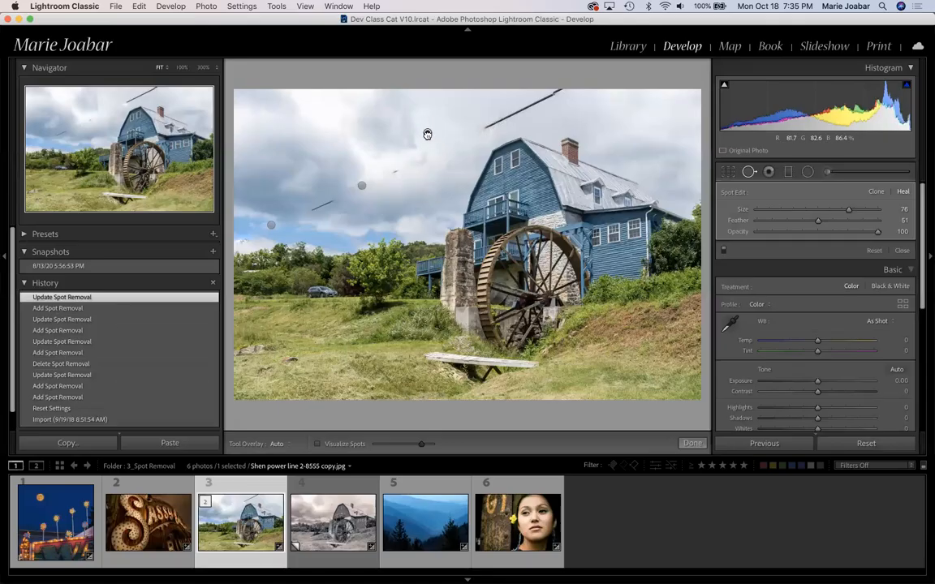
Reposition the heal sources of the third and second power line segments to clear sky just below the line.
drag(424, 124, 443, 155)
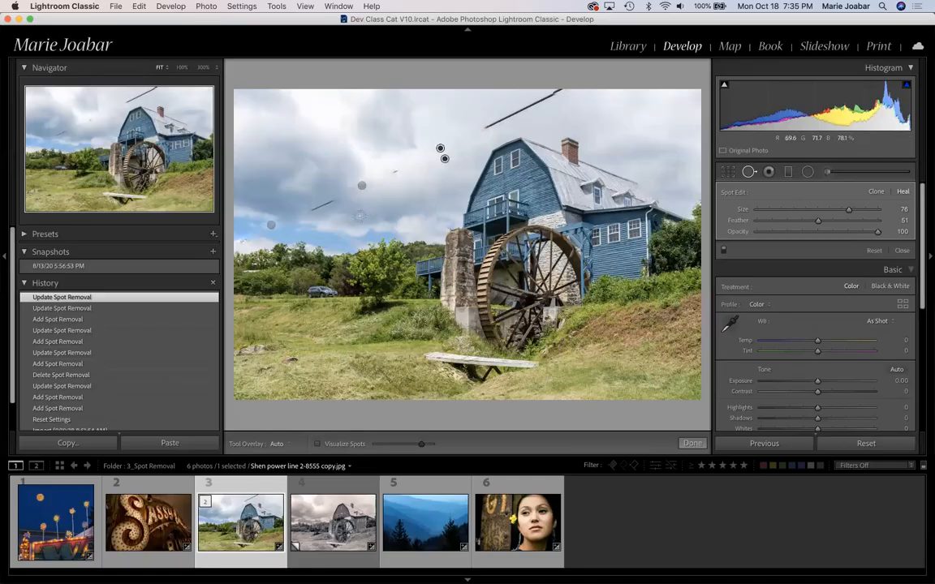
click(362, 186)
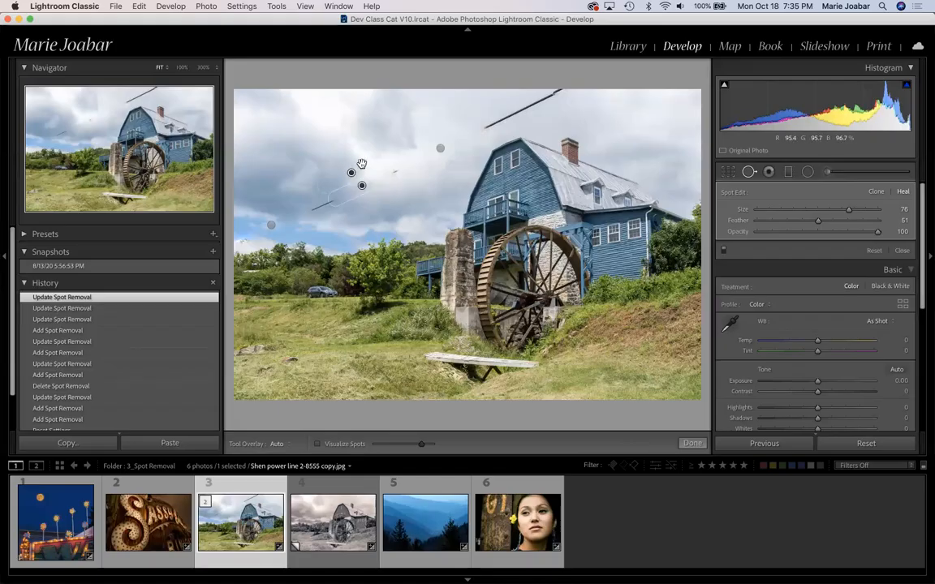
mouse_move(351, 173)
mouse_down()
mouse_move(376, 180)
mouse_move(380, 195)
mouse_up()
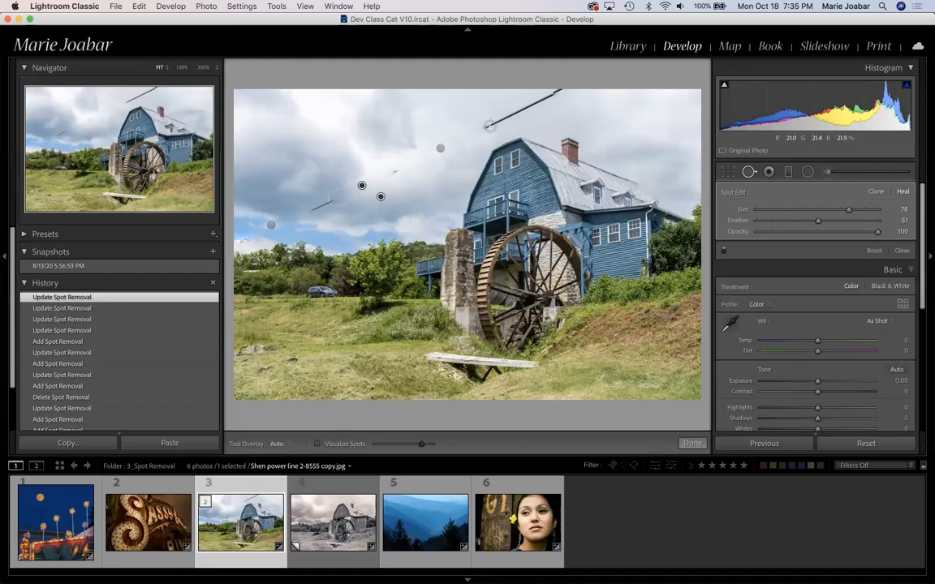
Heal the power line's upper stretch above the roof with a straight segment, keeping Tool Overlay set to Auto.
click(488, 126)
click(489, 129)
click(546, 97)
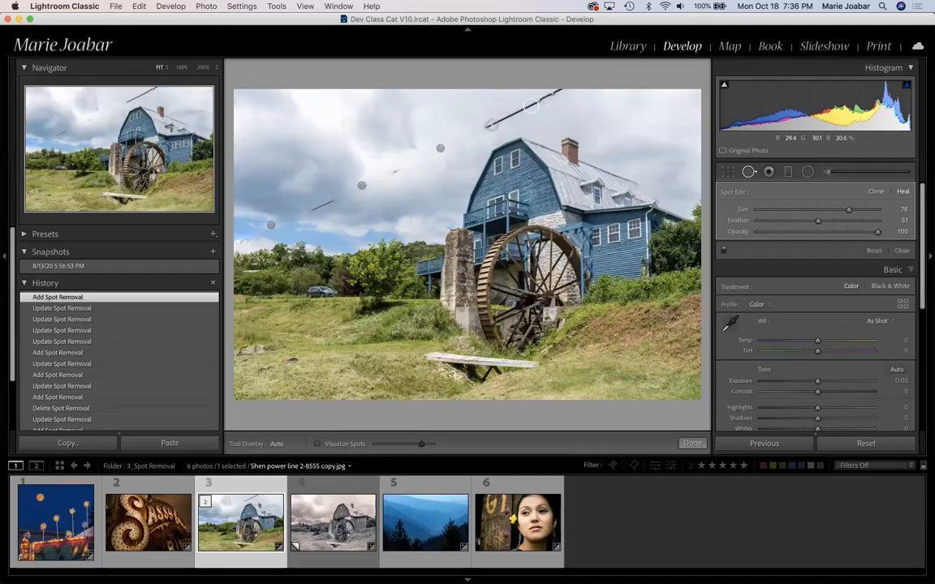
shift+click(491, 125)
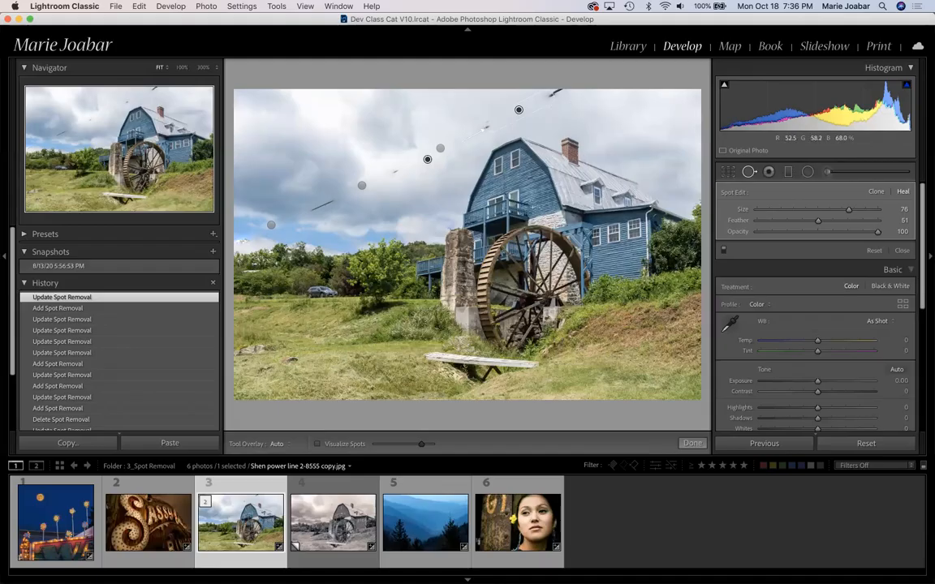
click(289, 446)
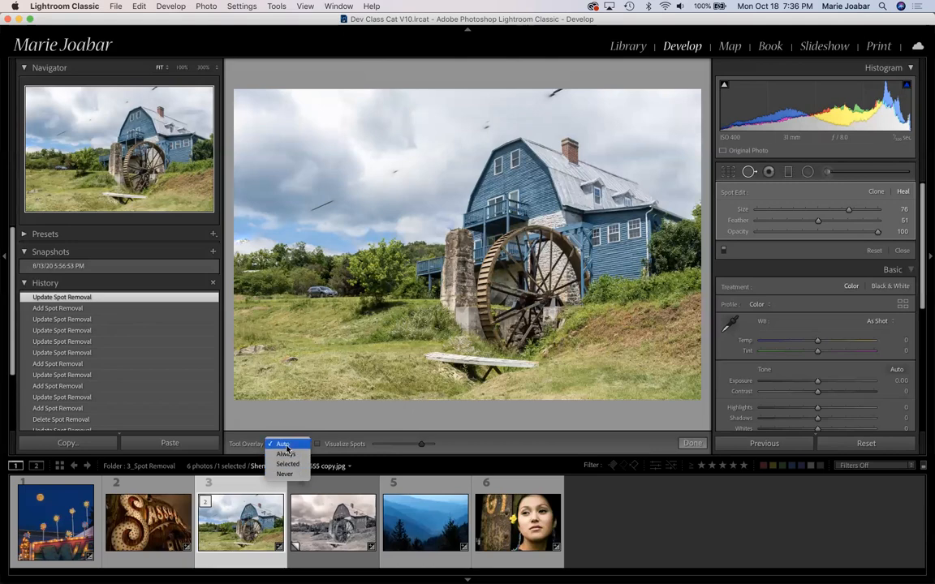
click(282, 443)
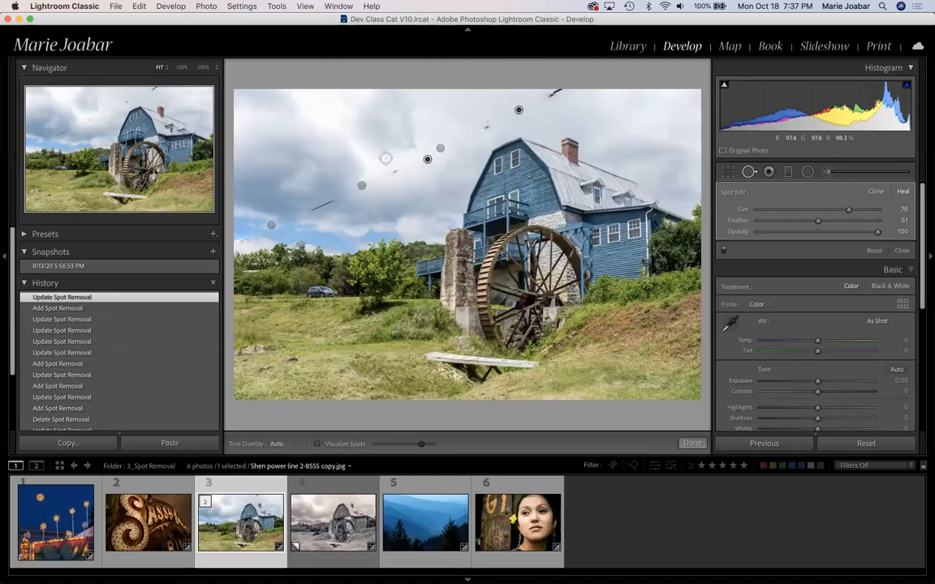
Heal the leftover power line fragments between the segments and at the photo's upper edge, adjusting spots and sources to cover them with clean sky.
click(390, 172)
click(389, 159)
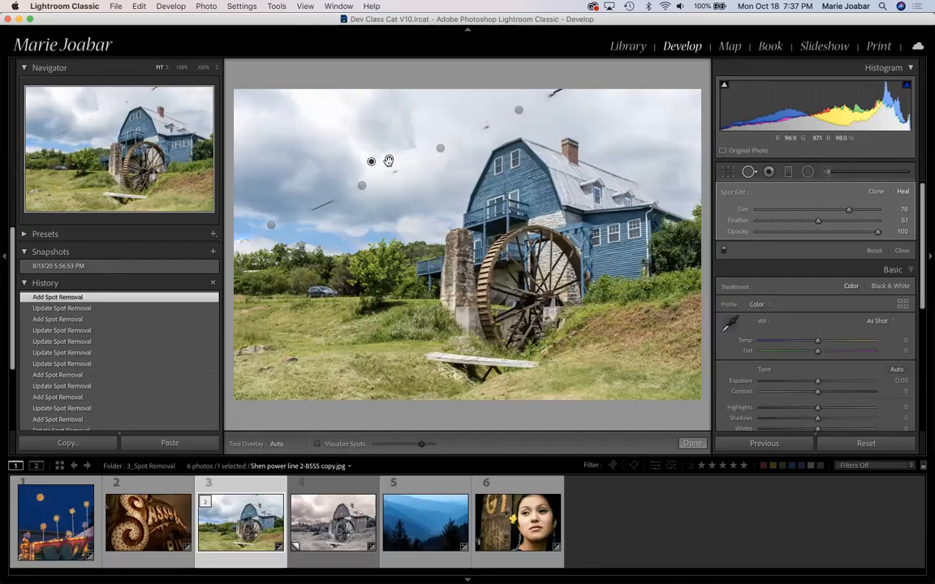
drag(392, 160, 399, 174)
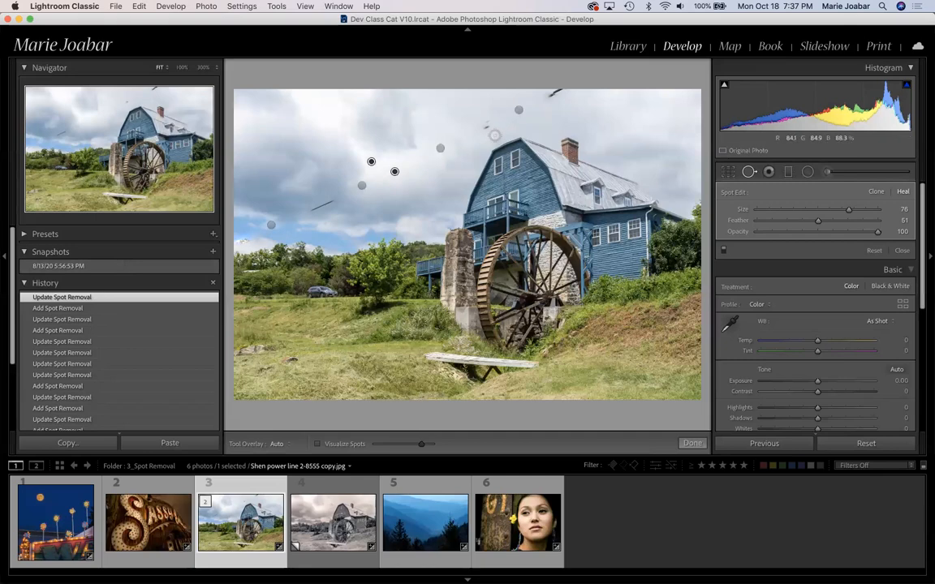
click(493, 136)
drag(461, 161, 491, 125)
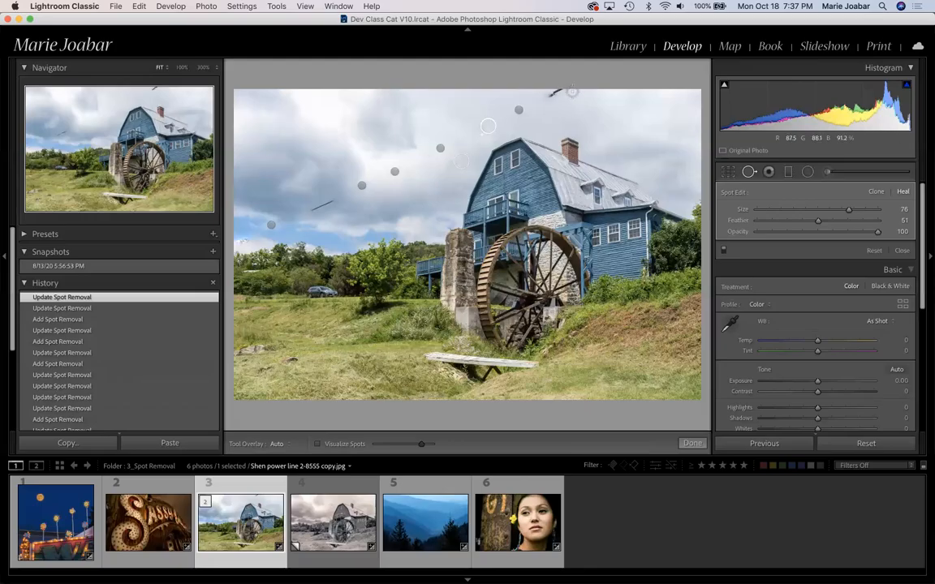
click(572, 98)
drag(583, 99, 555, 94)
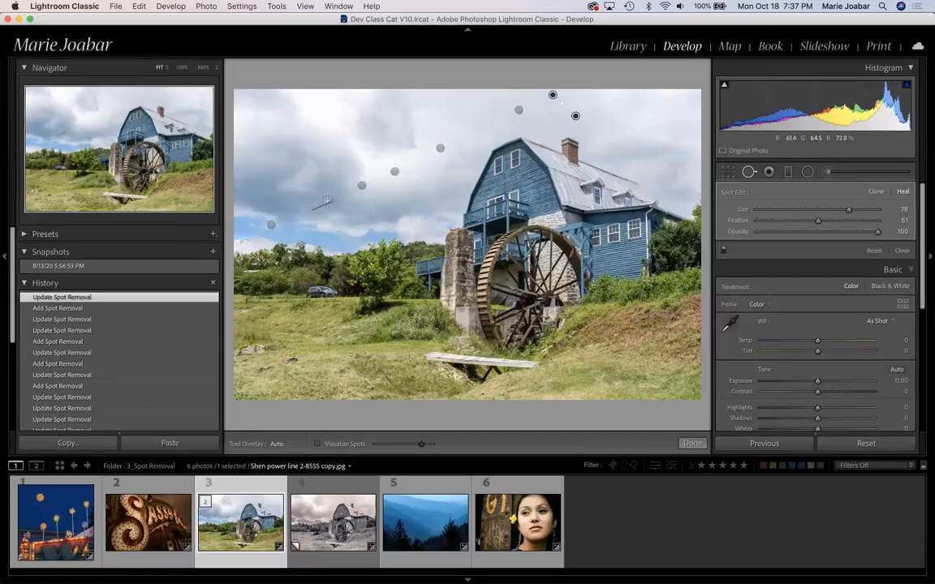
drag(317, 207, 330, 200)
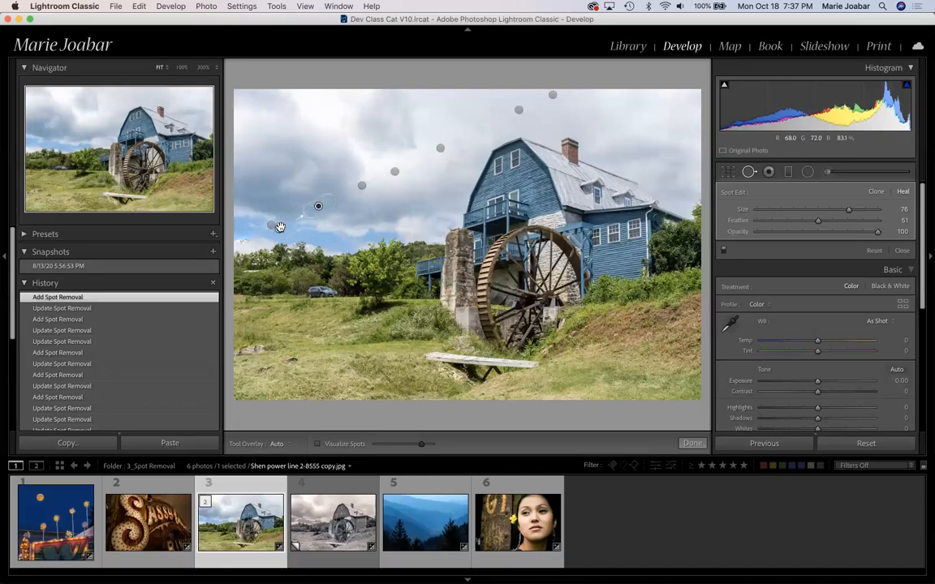
drag(286, 228, 293, 200)
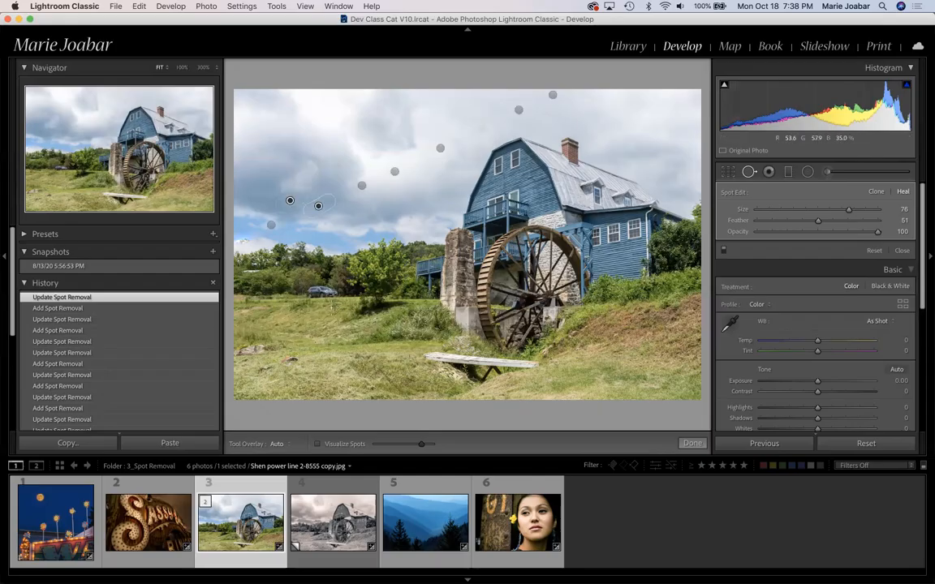
Heal away the parked car beside the trees at brush size 78 and reposition the last spot's source along the hedge.
click(314, 290)
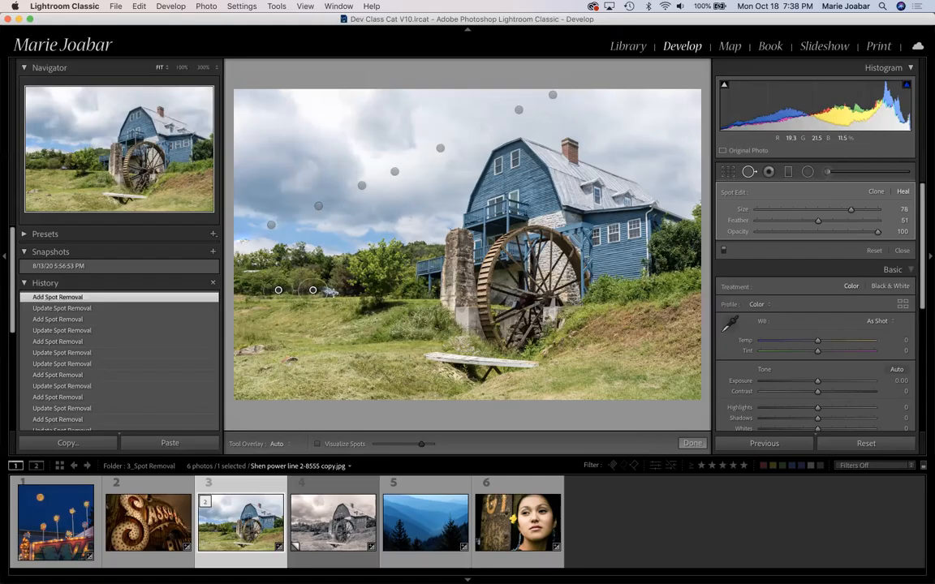
click(331, 293)
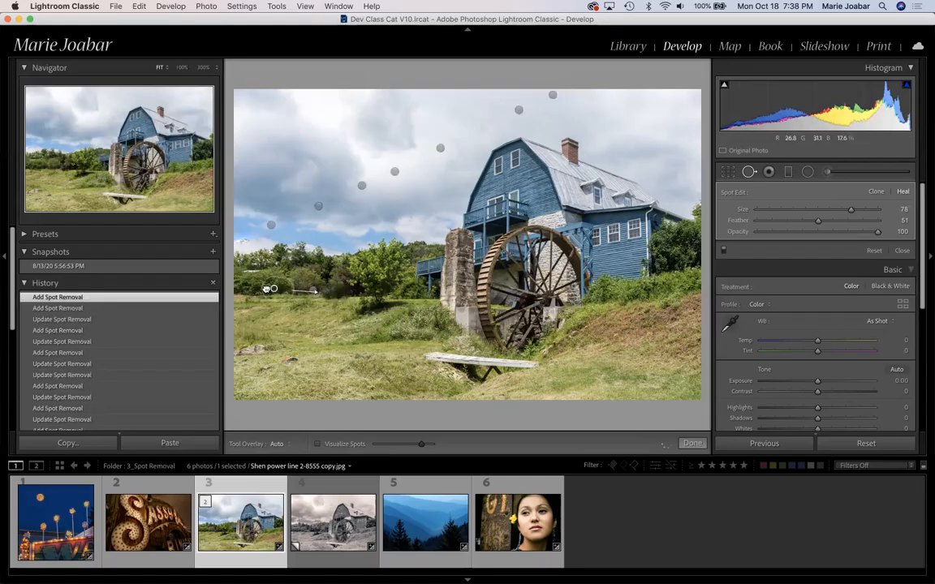
drag(265, 294, 239, 265)
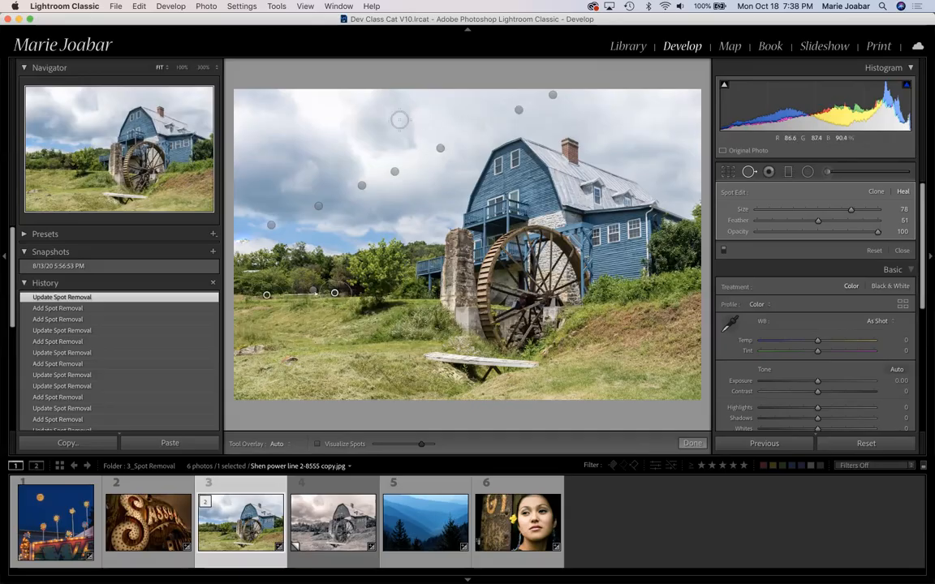
Heal a freehand patch of cloud in the upper sky and reposition its source to clouds lower in the sky.
drag(414, 107, 396, 122)
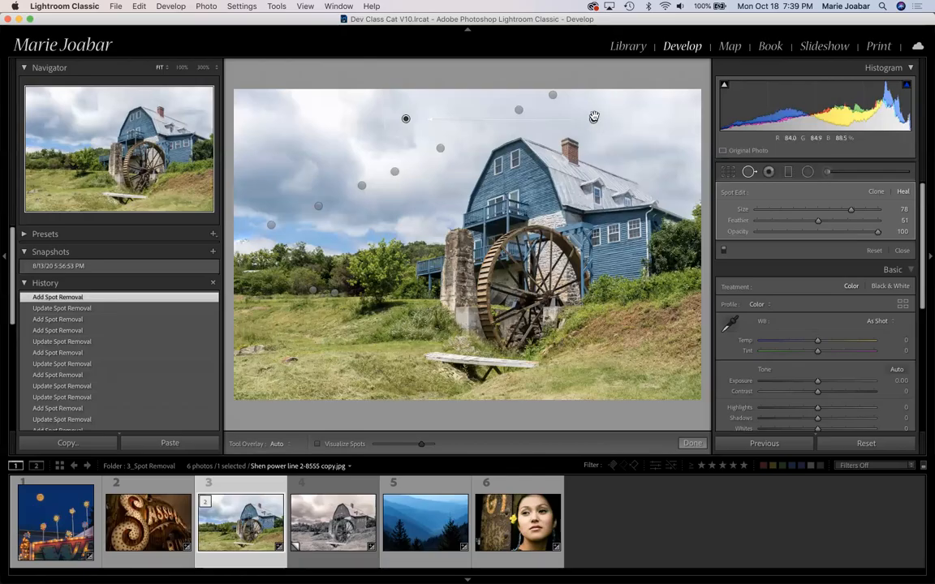
drag(593, 118, 332, 158)
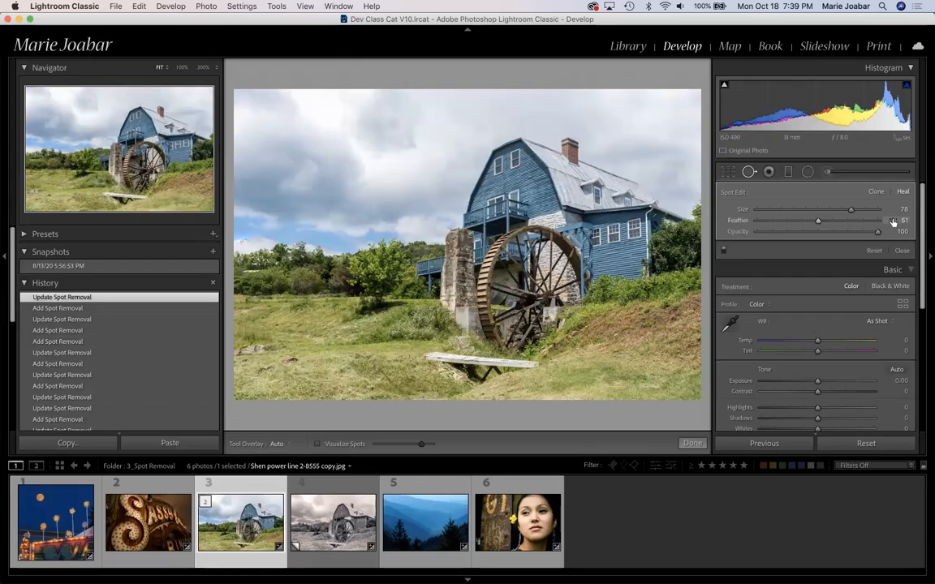
drag(327, 160, 416, 190)
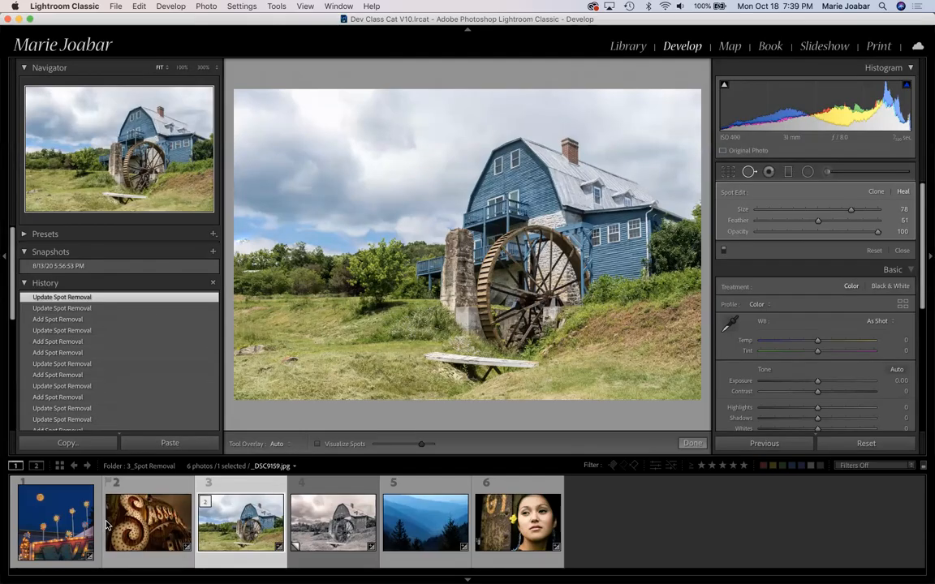
Show the fairground photo with the moon, and return to the colour watermill photo.
click(49, 527)
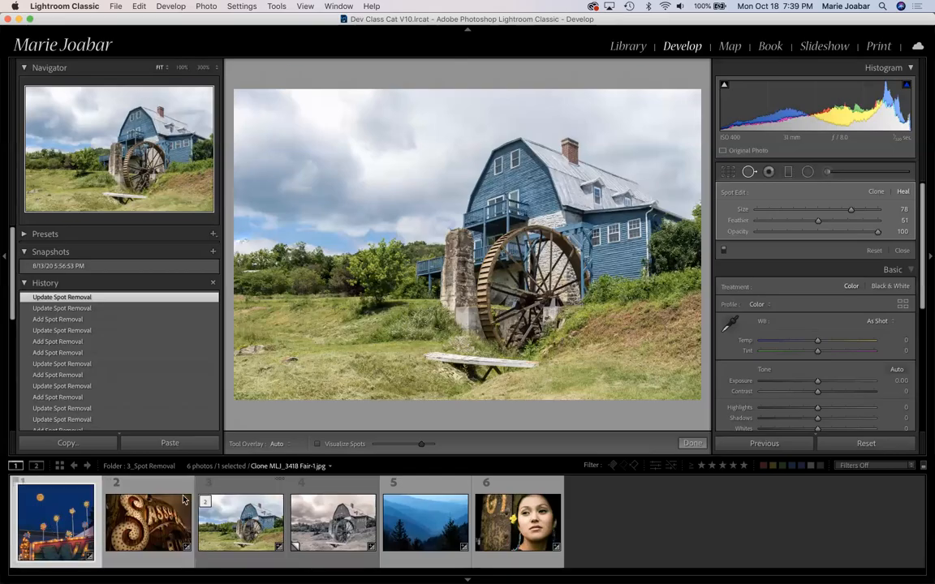
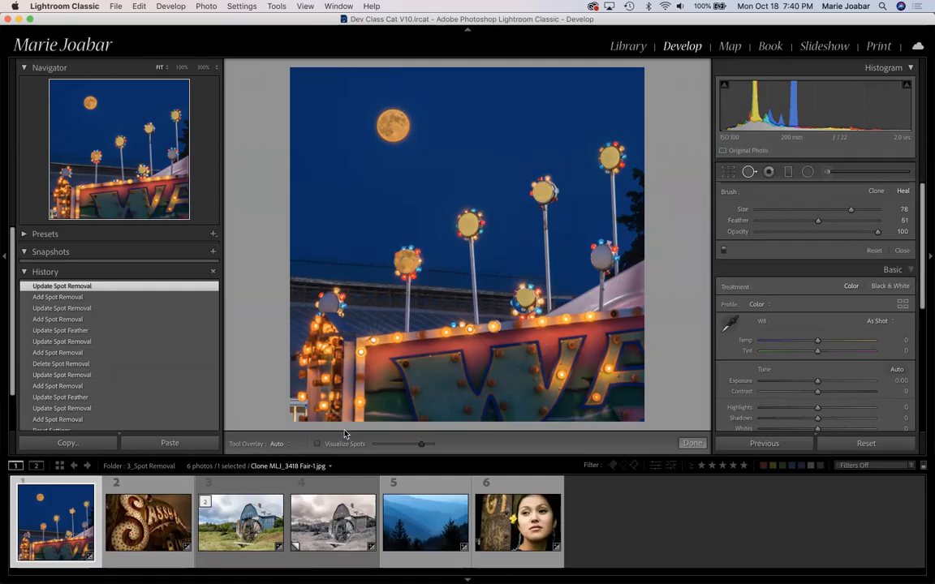
click(228, 532)
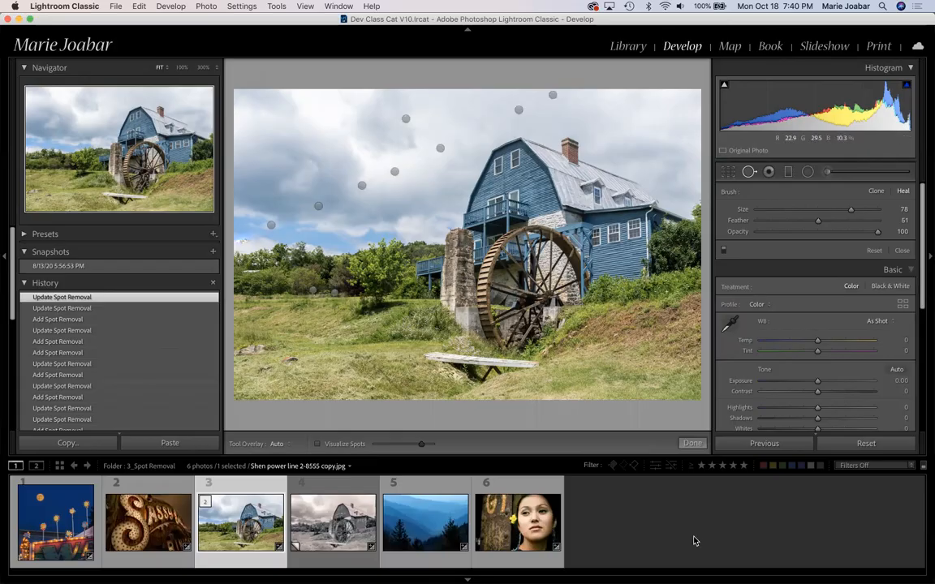
Switch to Google Chrome and close the Discussions panel of the Spot Removal Tool lesson.
mouse_move(741, 581)
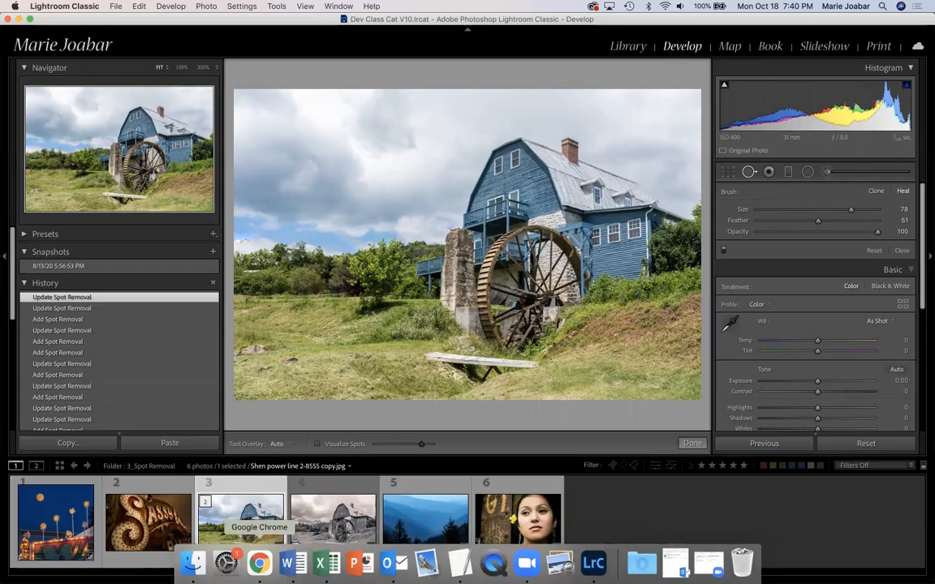
click(259, 564)
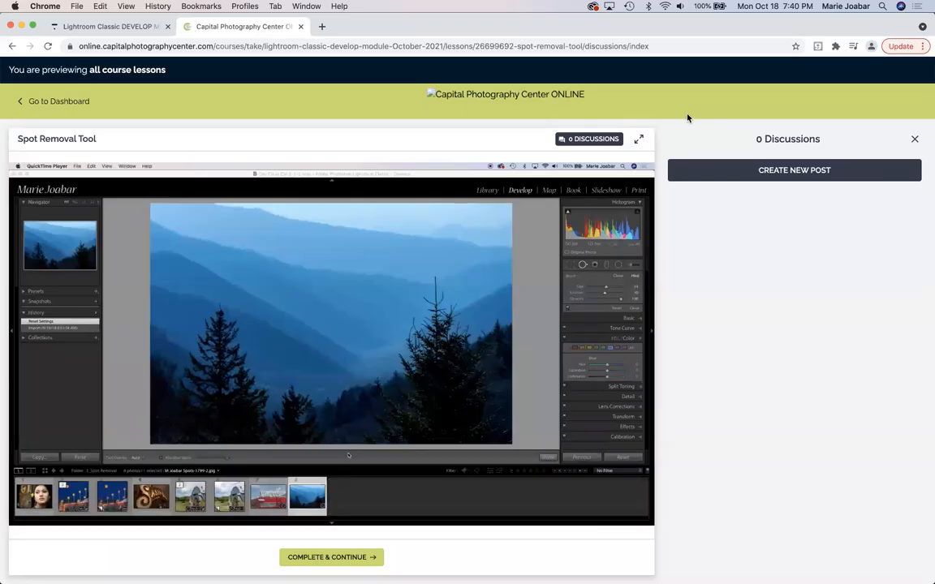
click(913, 139)
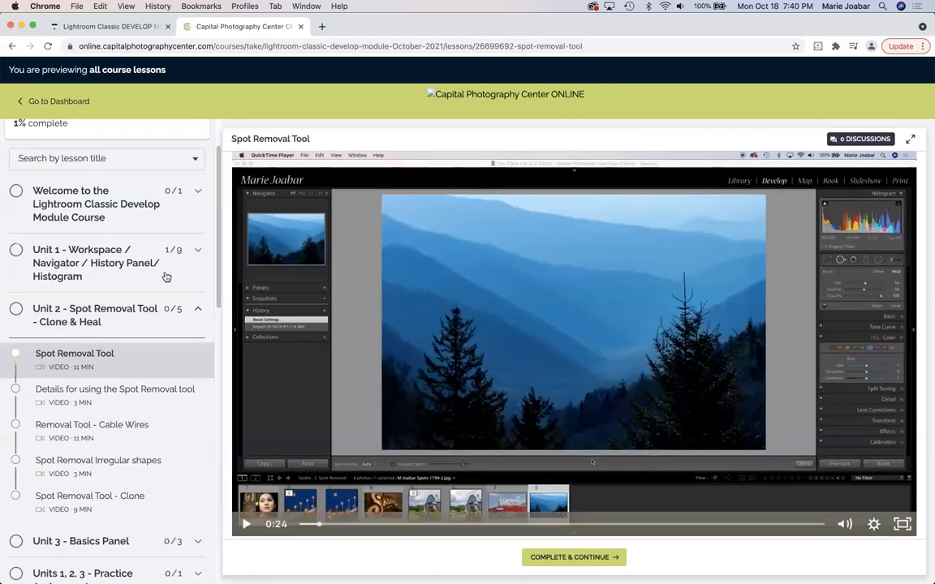
Open Unit 1: Practice Assignment under Units 1, 2, 3 and refresh the timed-out session.
scroll(117, 329, down, 5)
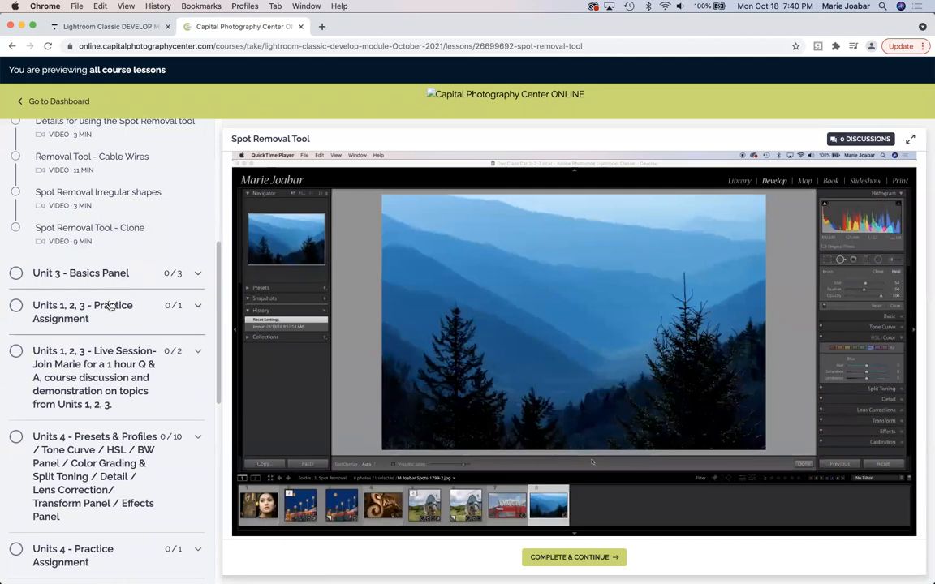
click(116, 310)
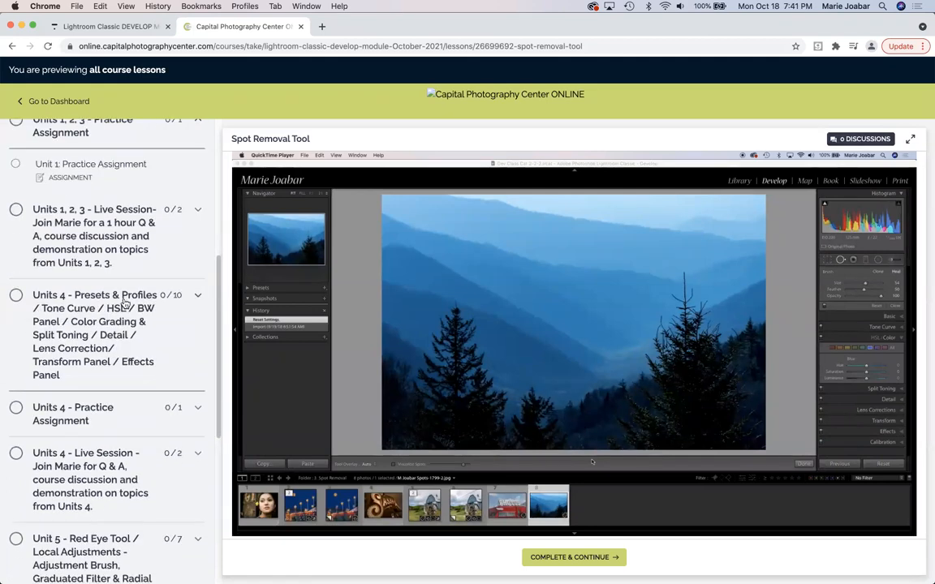
scroll(178, 219, up, 4)
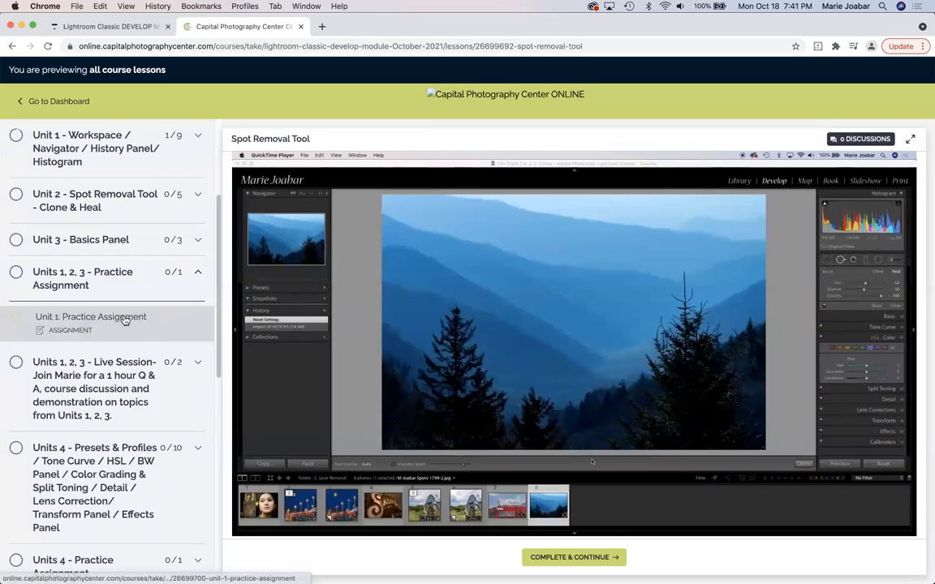
click(124, 320)
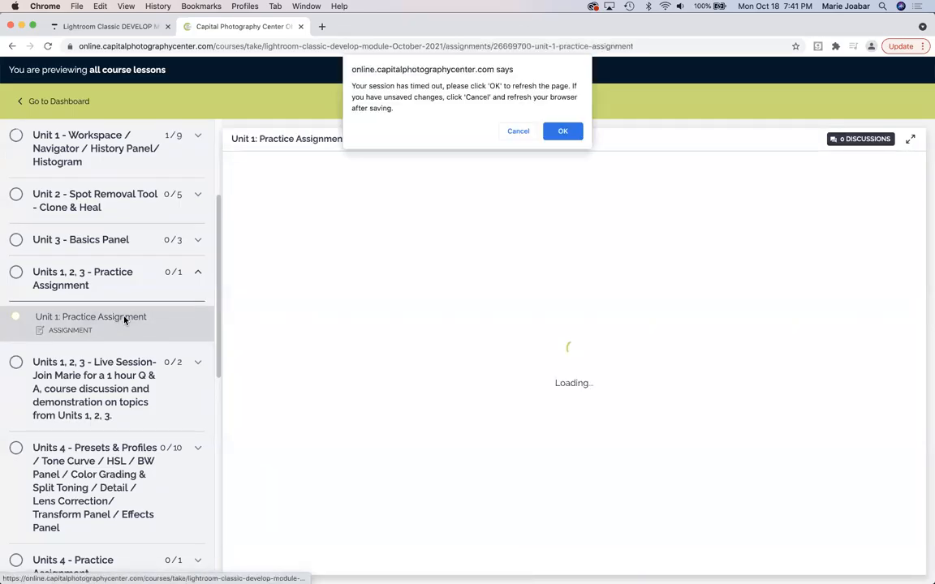
click(563, 131)
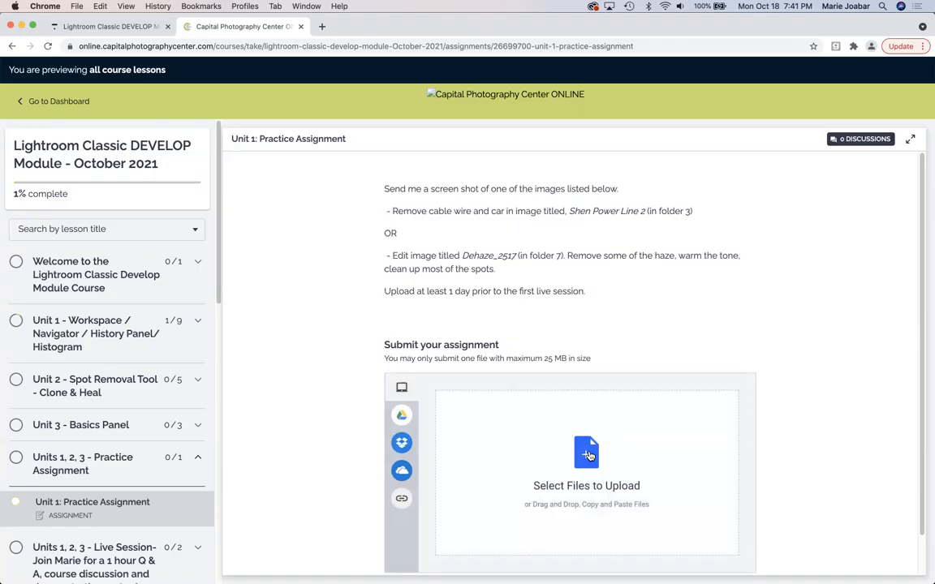
Show how to choose a file for the assignment upload by selecting CPC_640px .jpg, and cancel the selection.
click(587, 452)
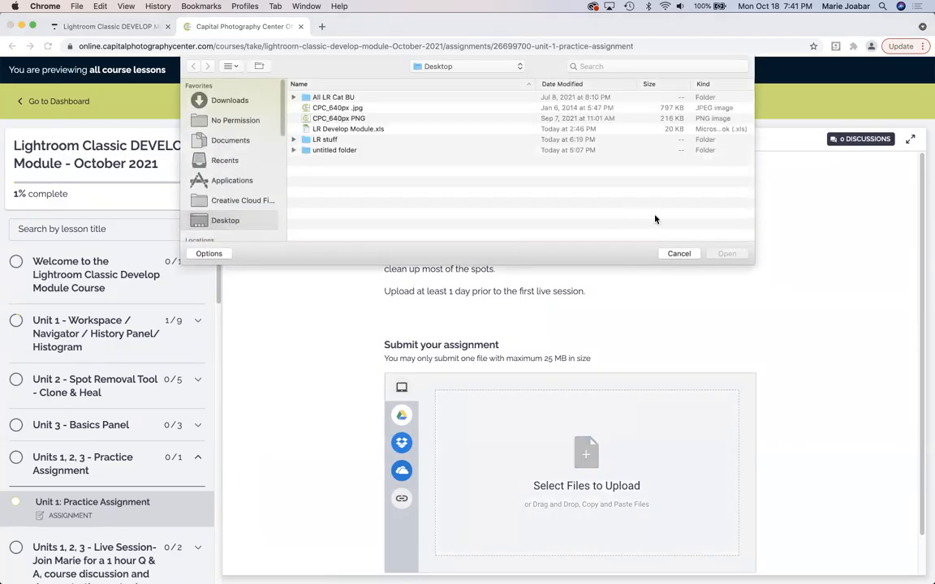
click(360, 109)
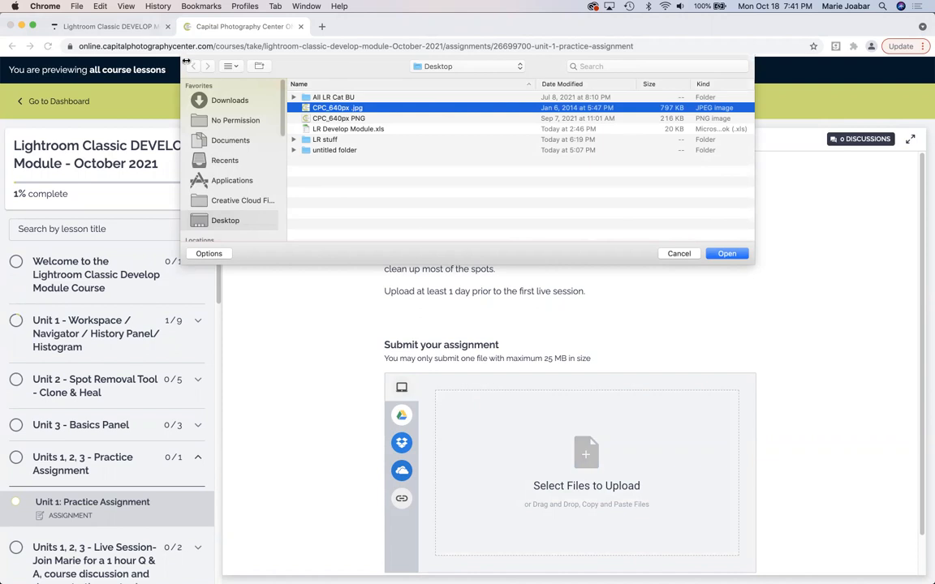
click(676, 254)
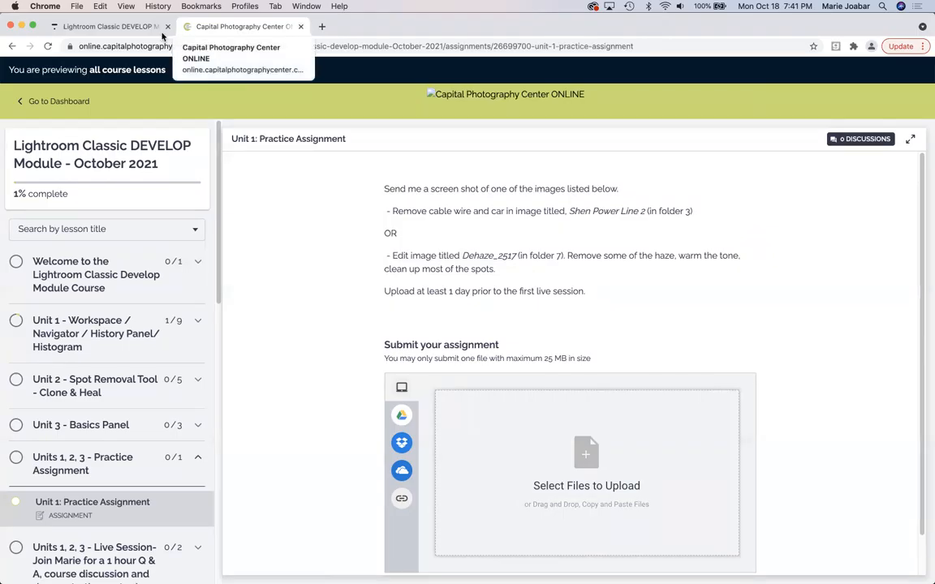
Switch to Lightroom Classic and open the 6a_WB_Temp-Tint folder in the Library module.
mouse_move(402, 387)
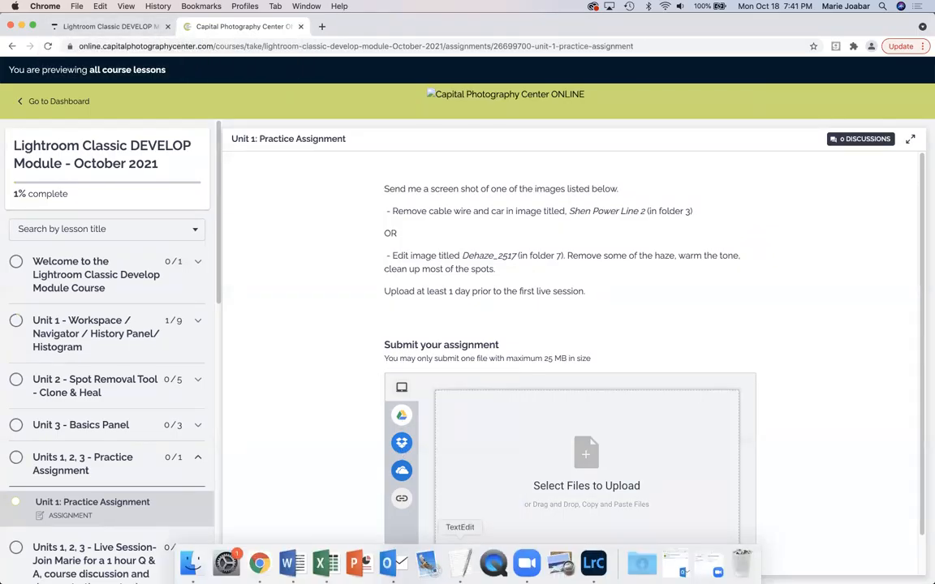
click(771, 562)
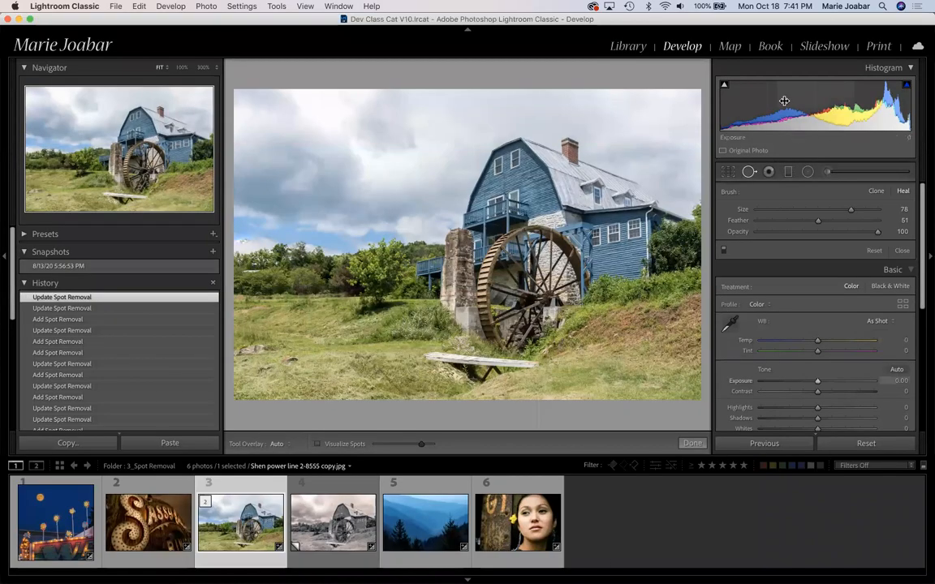
click(629, 51)
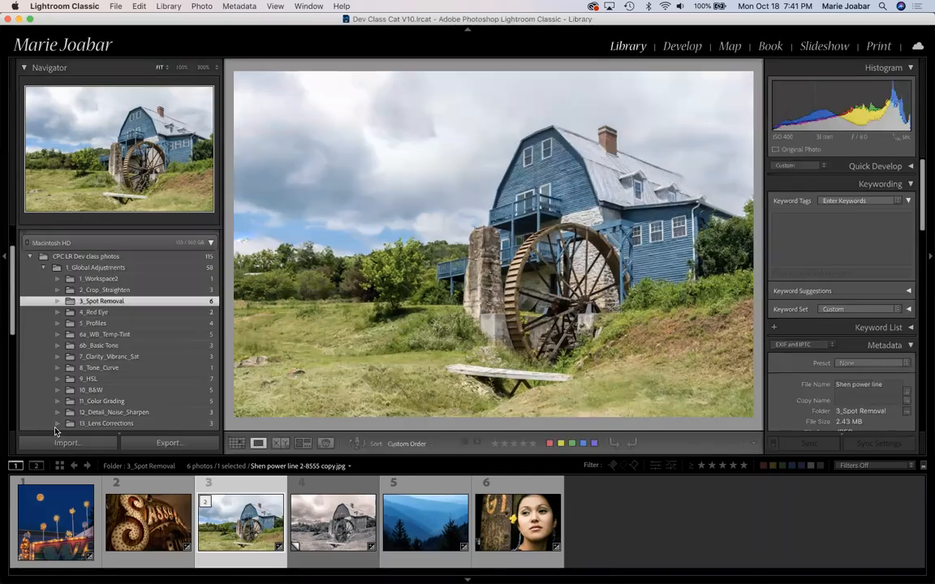
click(105, 336)
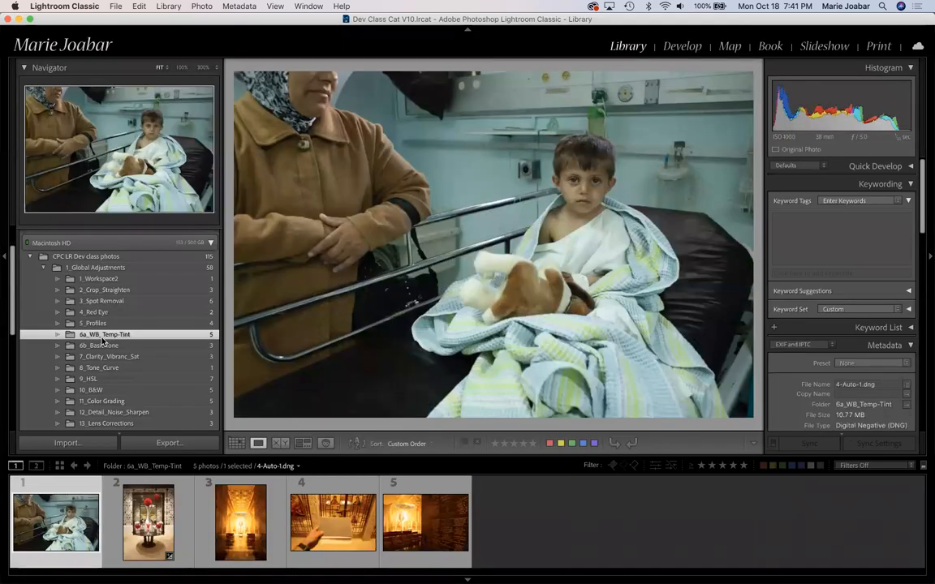
Bring the red flower vase photo 3-Tungsten-1.dng into the Develop module and reset its settings.
click(156, 525)
scroll(160, 387, down, 5)
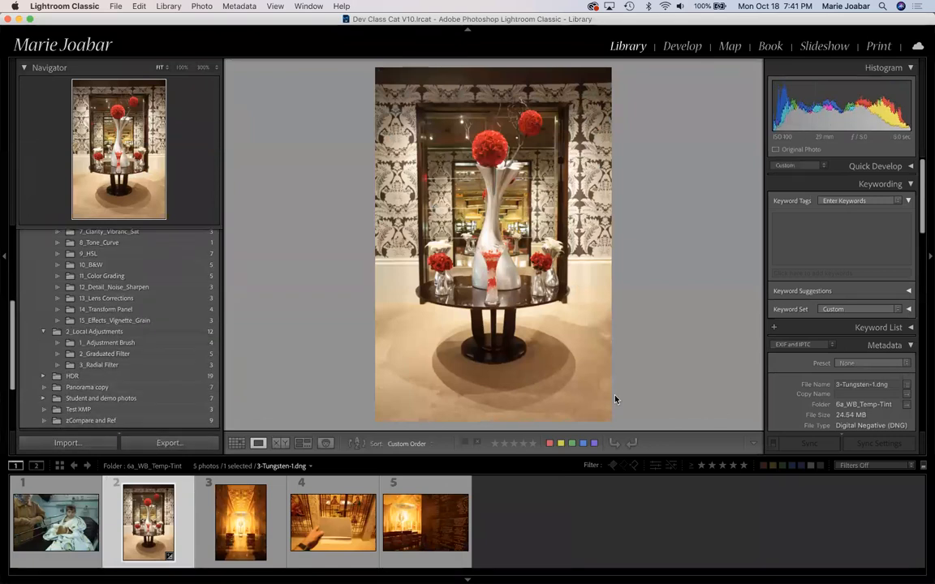
click(685, 47)
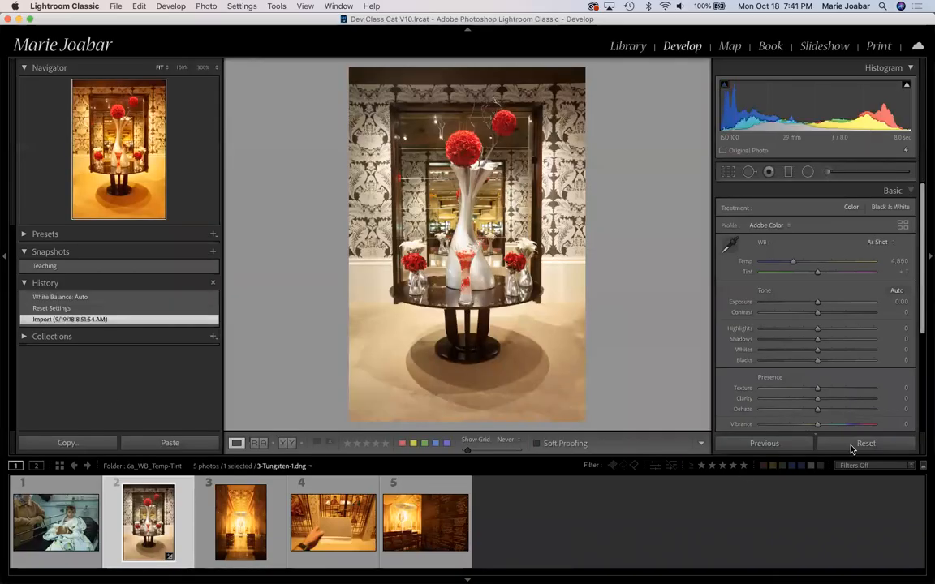
click(852, 445)
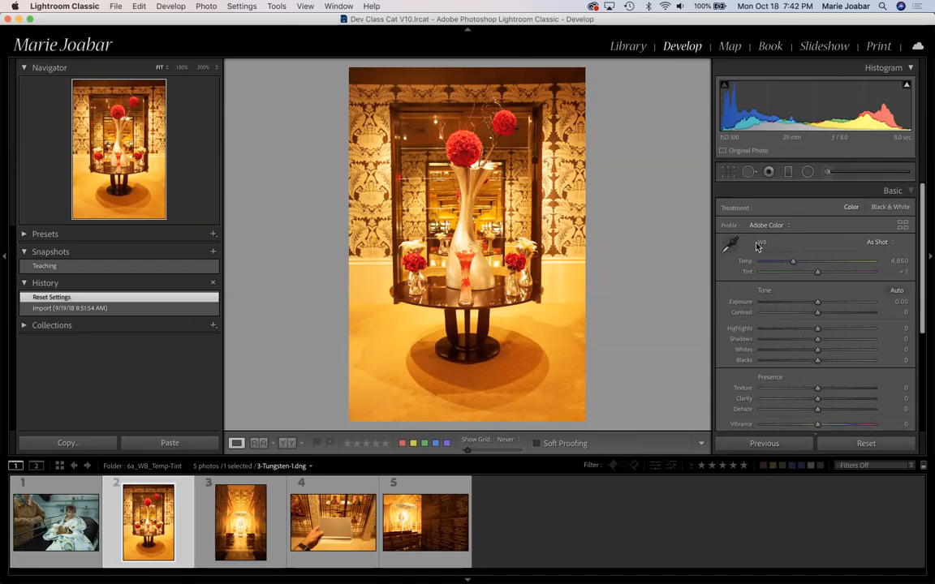
Try the Daylight, Shade, Fluorescent and Auto white balance presets on the vase photo.
click(892, 245)
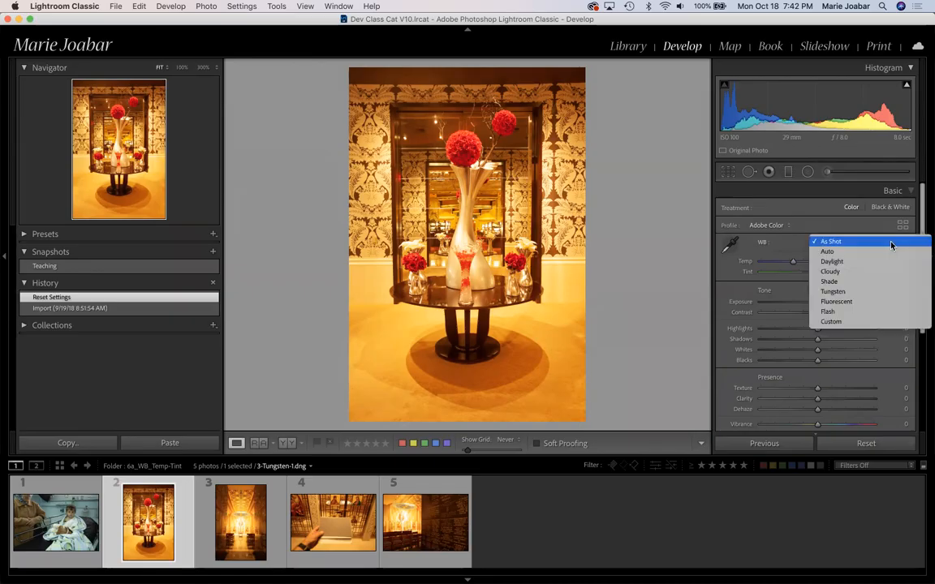
click(828, 263)
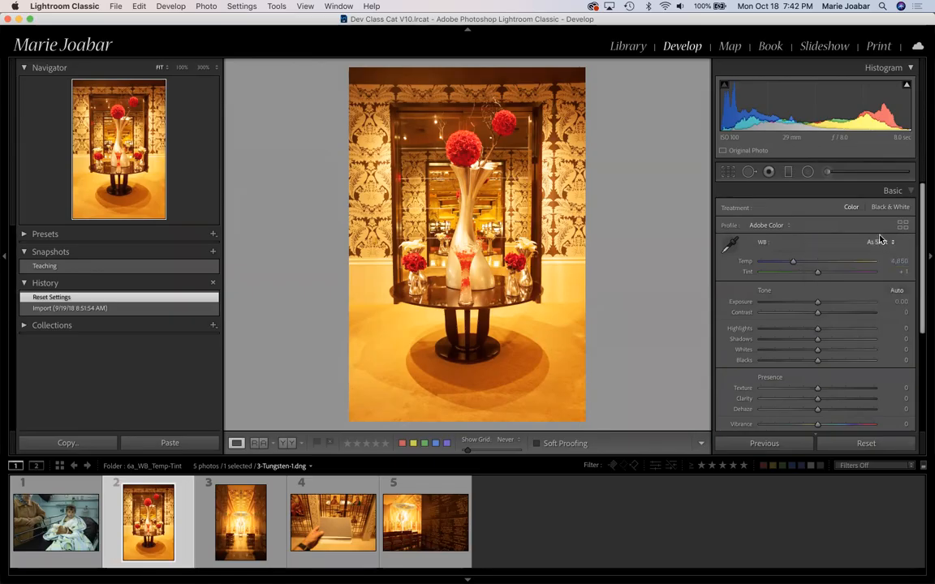
click(889, 244)
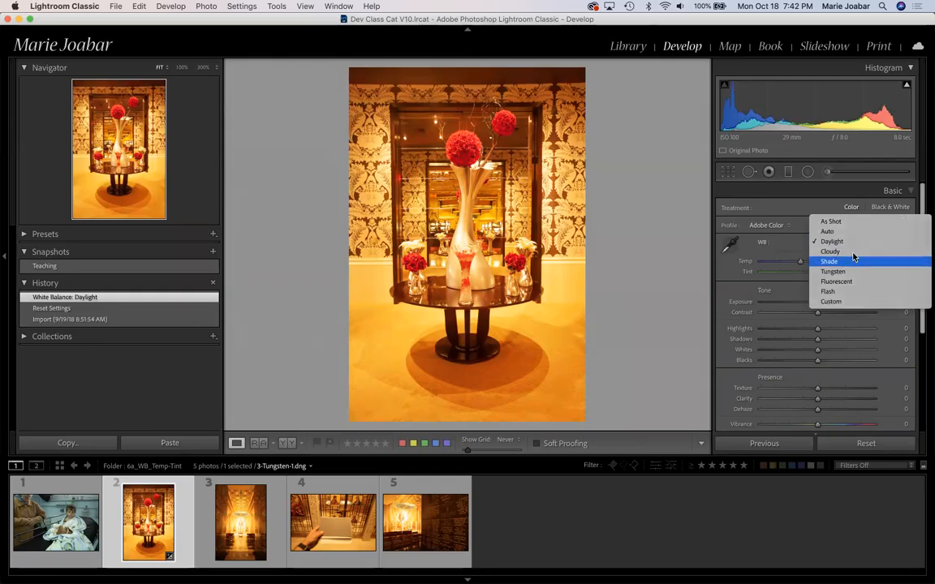
click(836, 263)
click(888, 244)
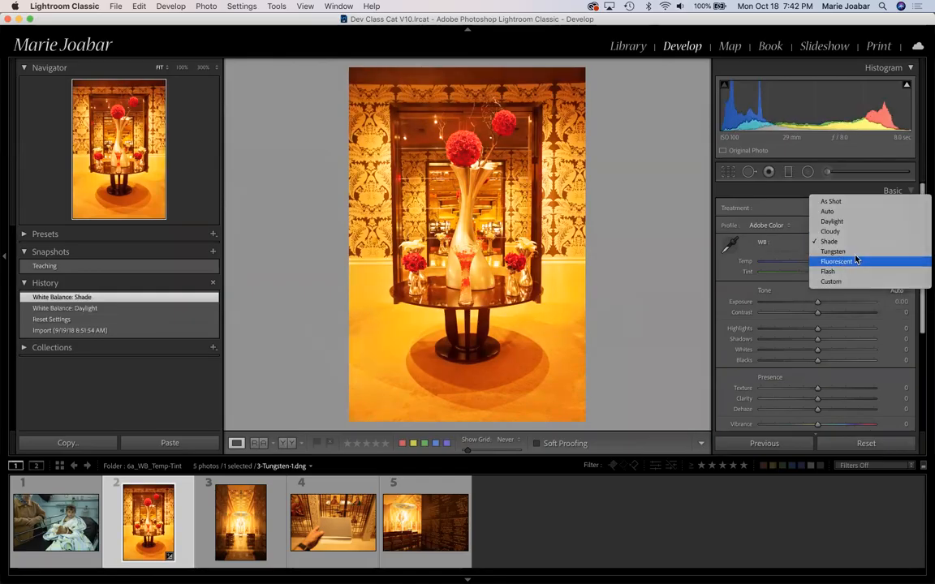
click(838, 262)
click(889, 245)
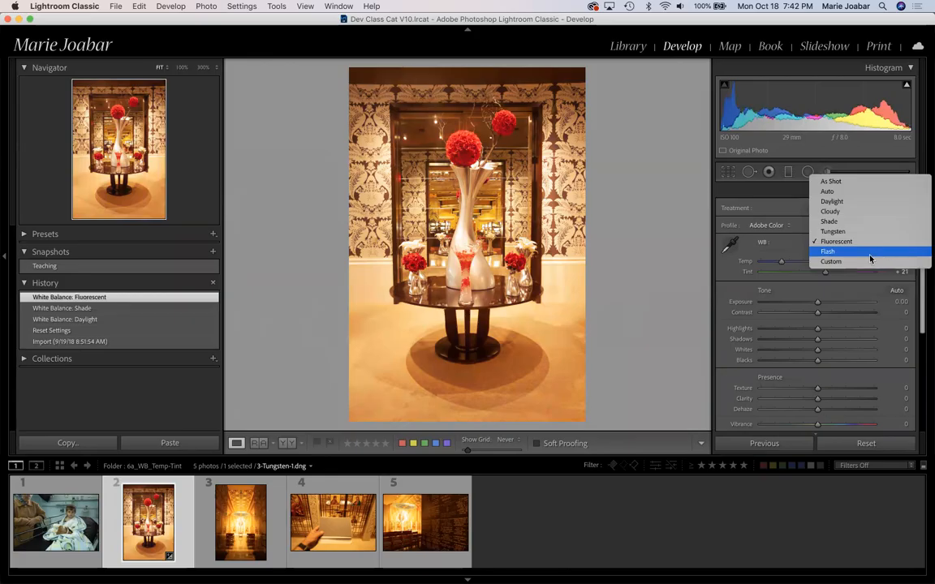
click(836, 192)
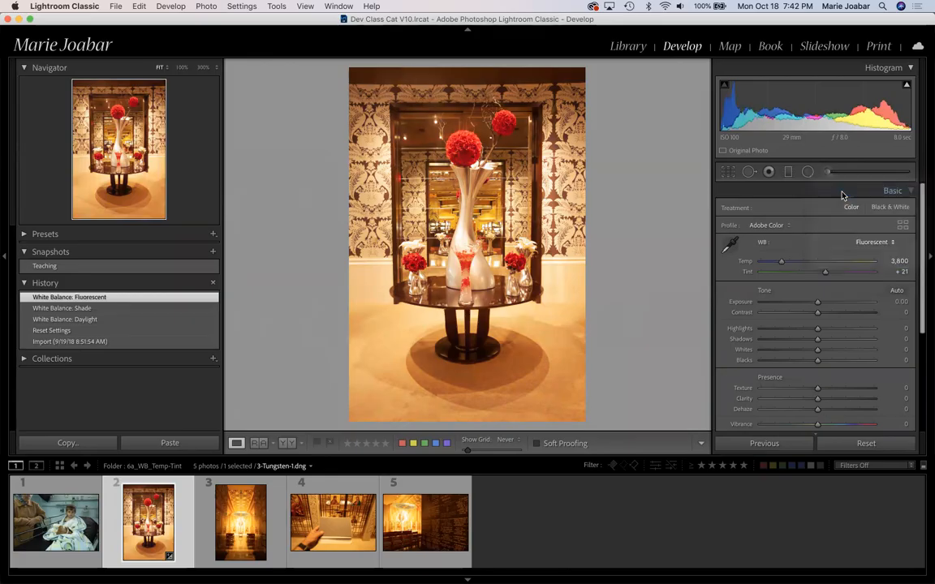
Return the vase photo's white balance to As Shot, and adjust Temp to 2,965 and Tint to -8.
click(882, 243)
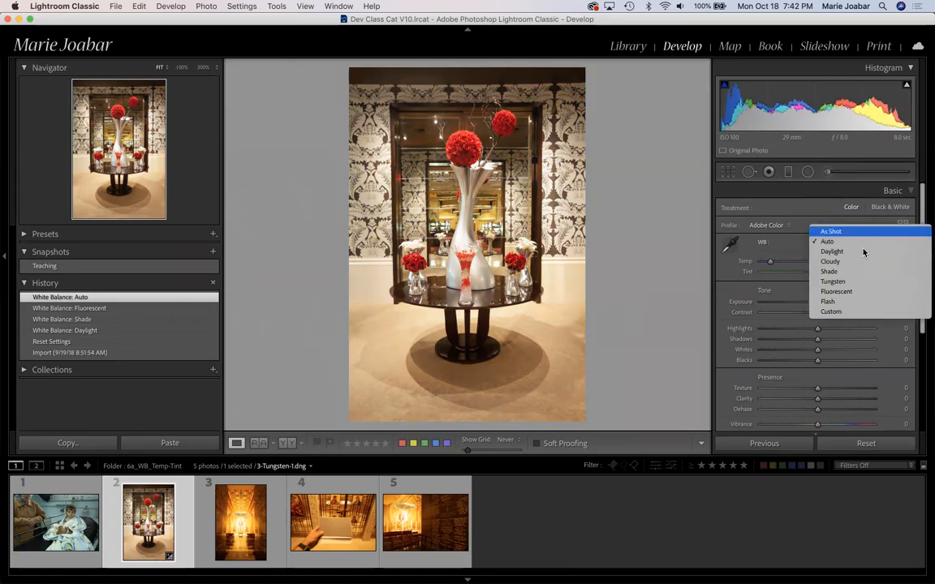
click(836, 231)
drag(791, 261, 770, 274)
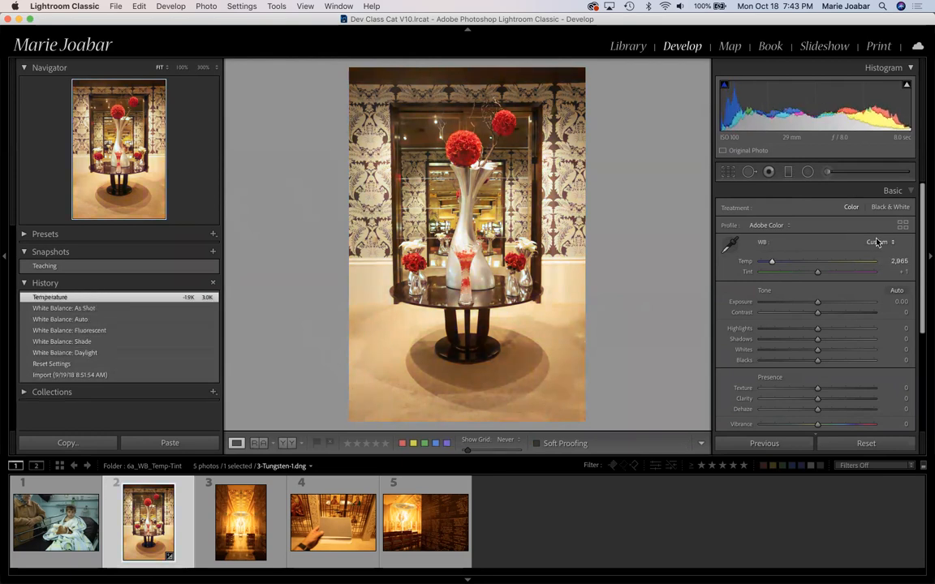
drag(834, 274, 814, 272)
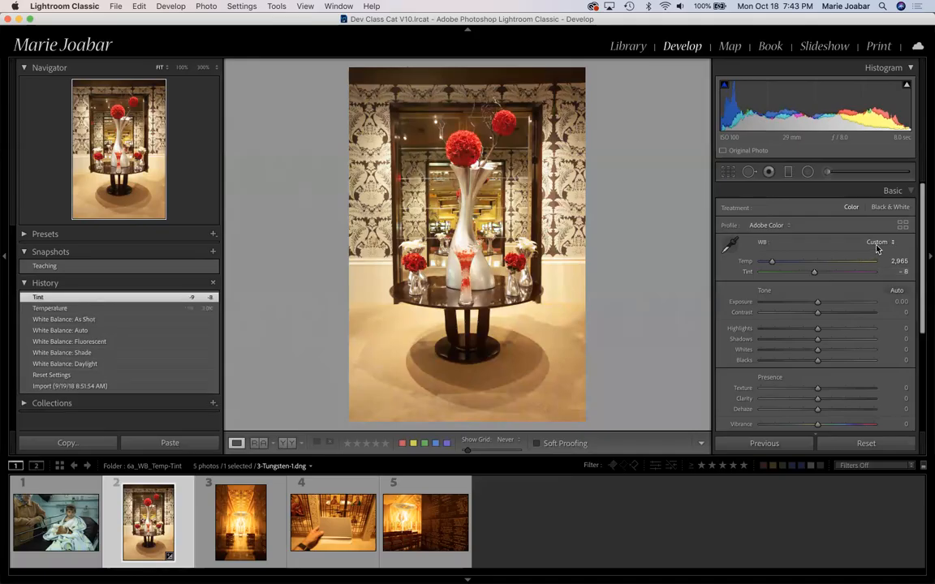
Apply the Tungsten white balance preset to the vase photo and warm its Temp to 3,199.
click(877, 243)
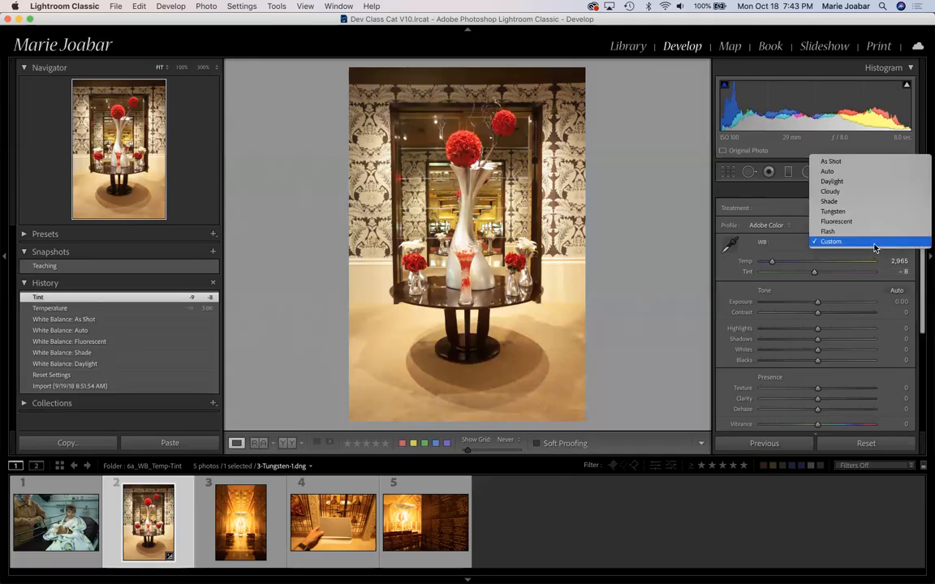
click(833, 211)
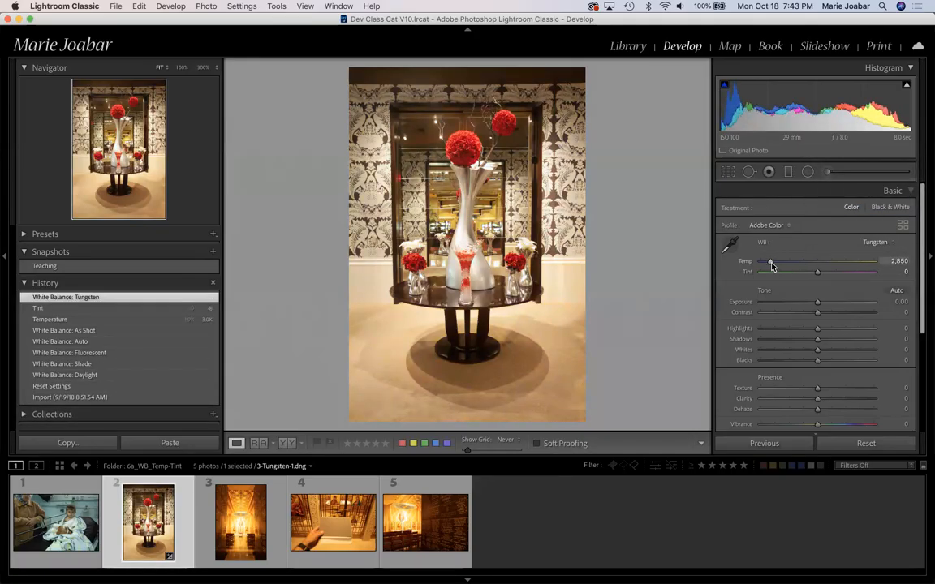
drag(770, 264, 774, 262)
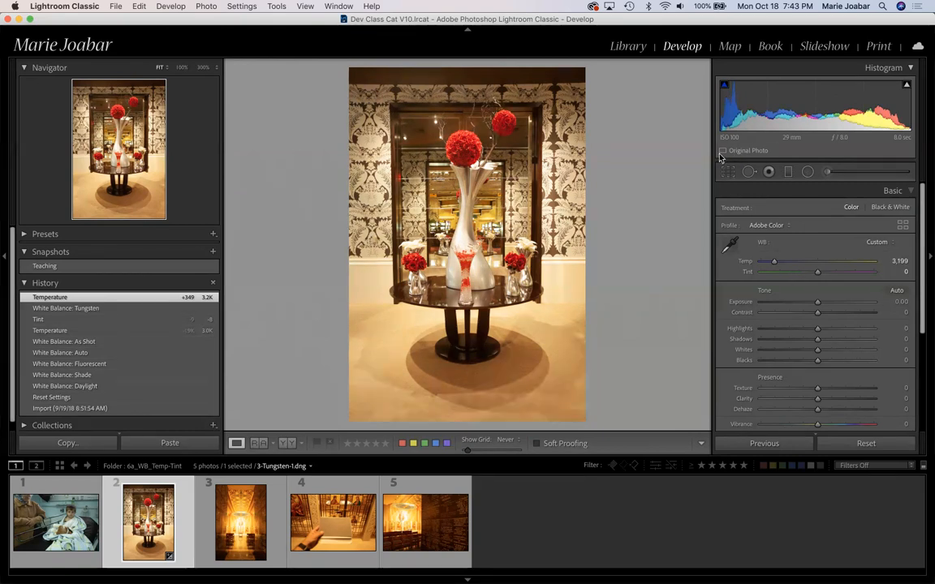
Return to the Library module and open the 6b_Basic Tone folder.
click(627, 49)
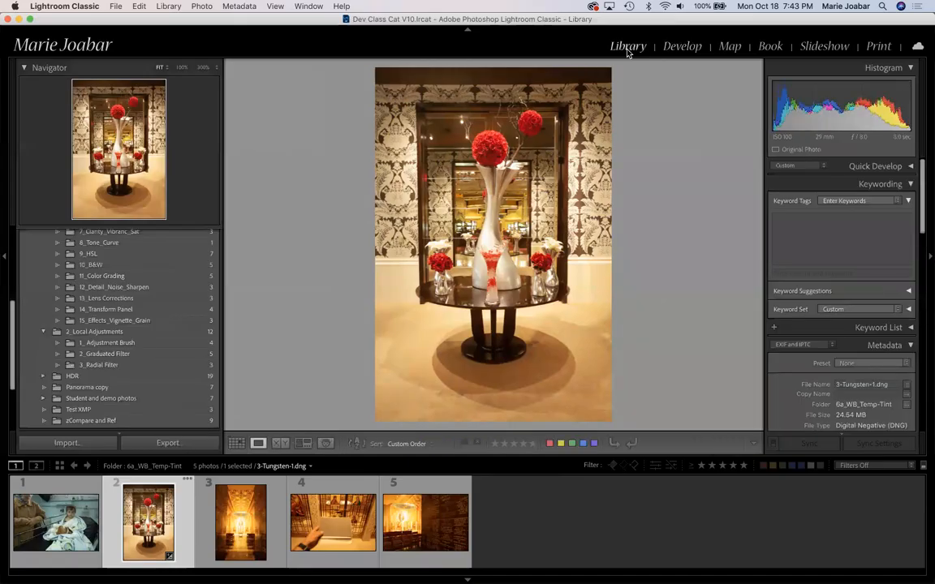
scroll(98, 292, down, 4)
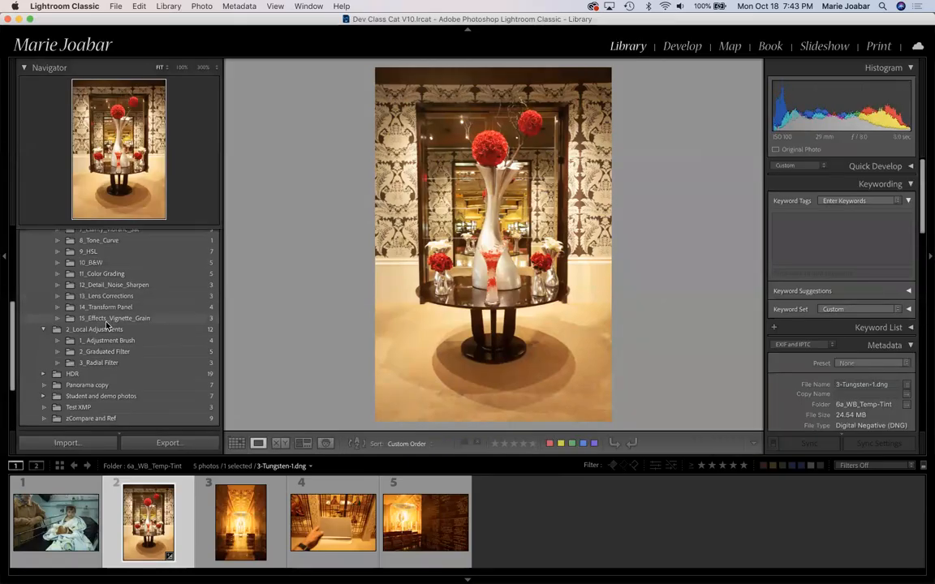
scroll(106, 326, up, 5)
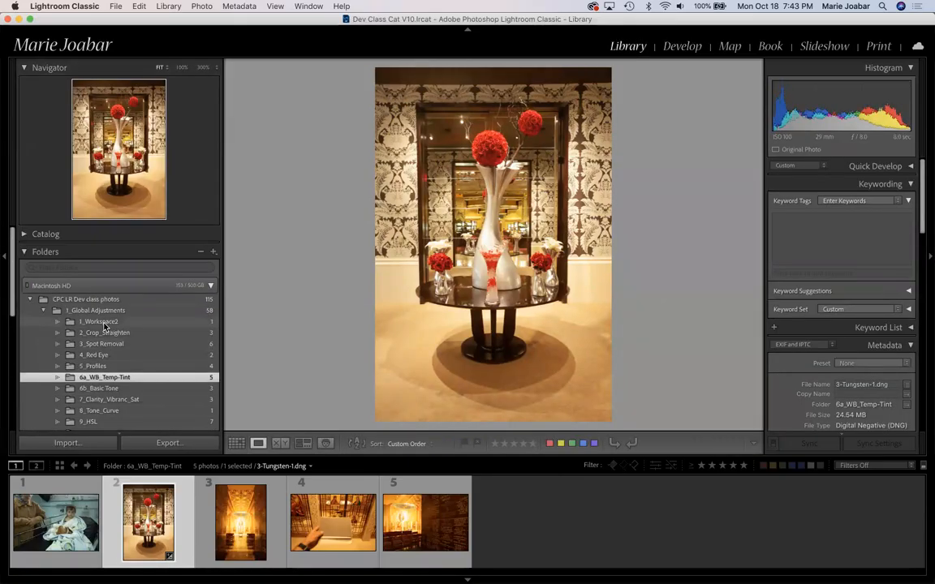
click(119, 392)
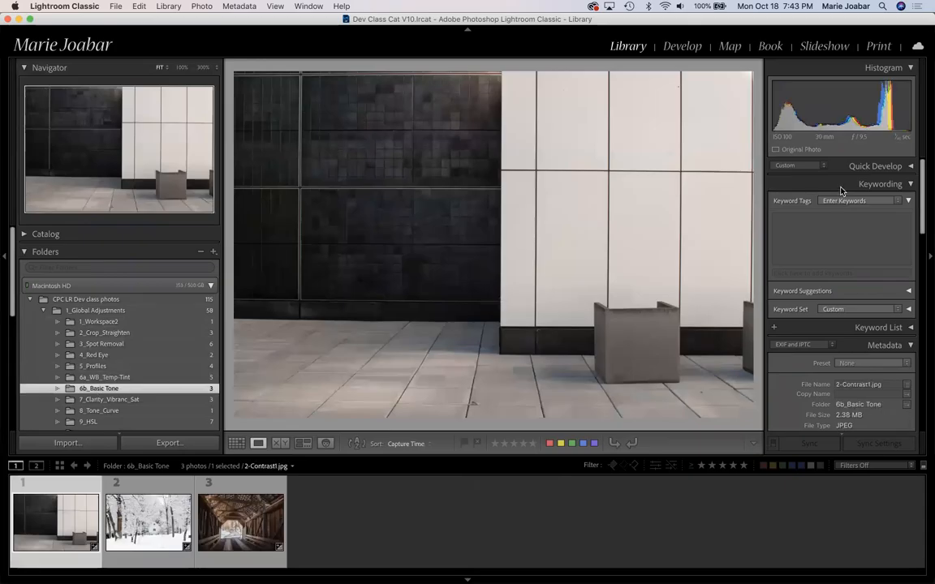
Show 2-Contrast1.jpg in the Develop module and look through its Basic white balance, Tone and Presence adjustments.
click(680, 47)
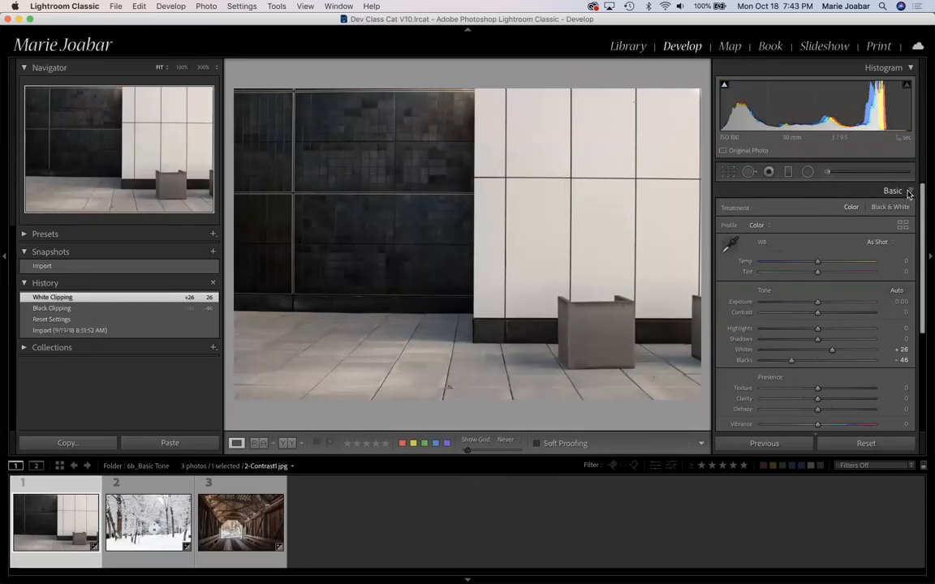
scroll(779, 252, down, 1)
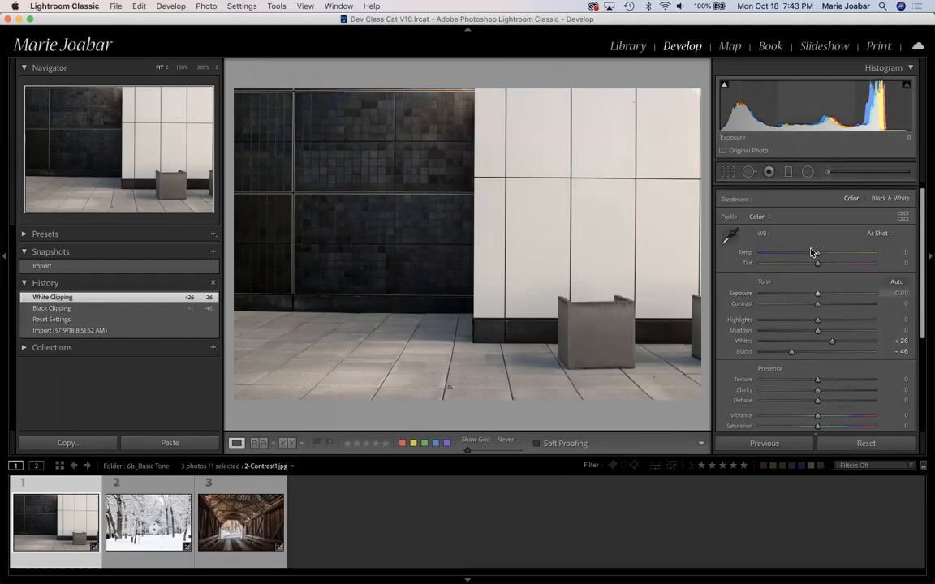
scroll(805, 257, down, 2)
scroll(805, 256, down, 2)
scroll(803, 257, up, 2)
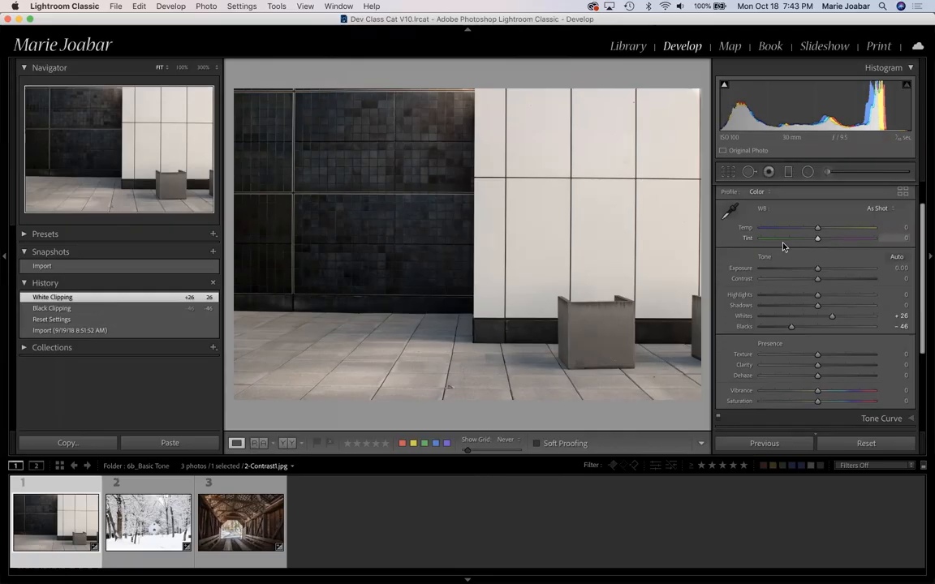
scroll(784, 246, up, 2)
scroll(816, 247, down, 1)
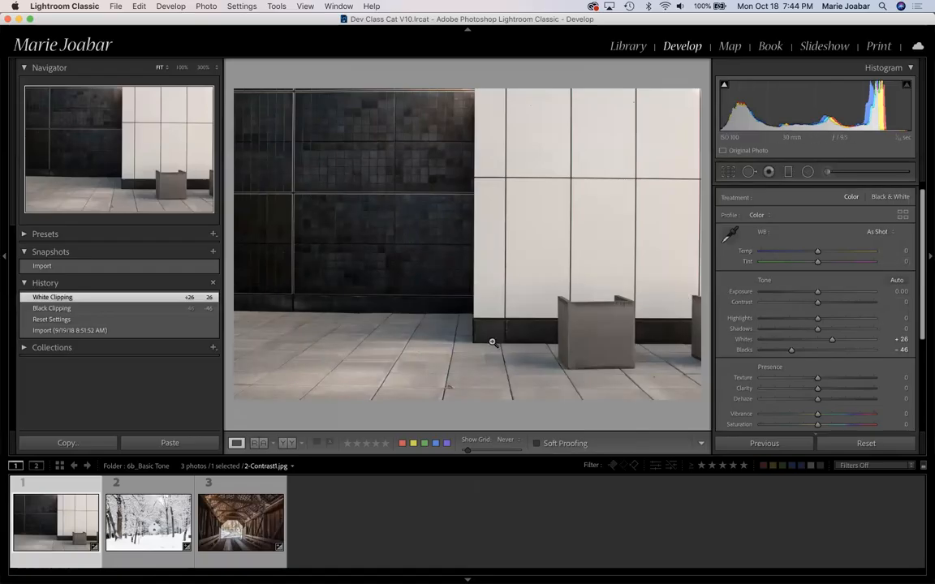
Reset 2-Contrast1.jpg to its original settings, and adjust Blacks to -29 and Whites to +35.
click(105, 331)
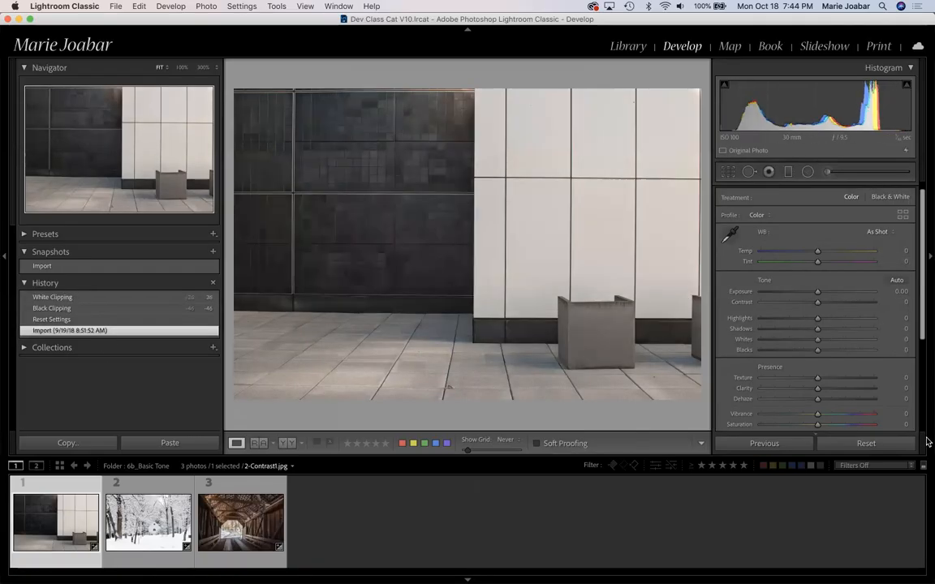
click(866, 443)
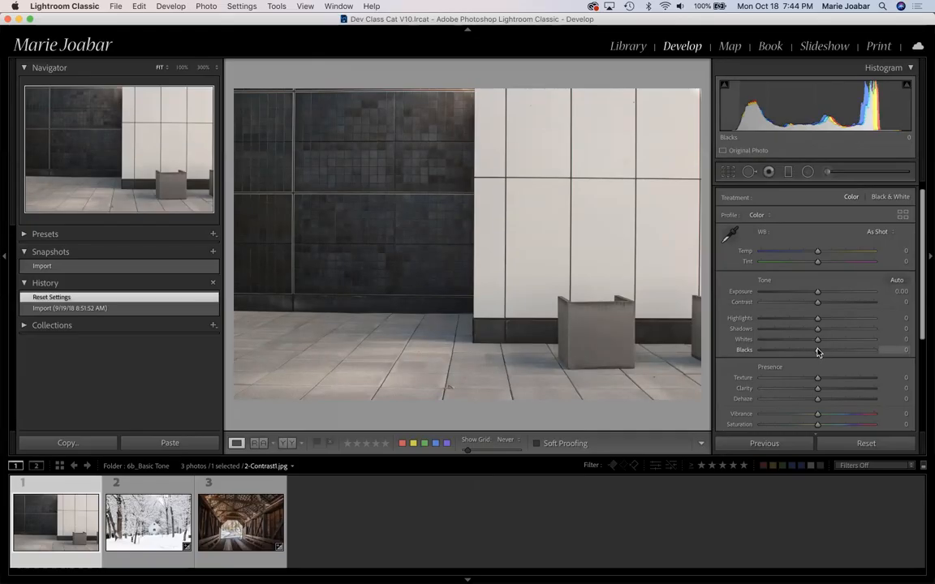
drag(819, 352, 808, 350)
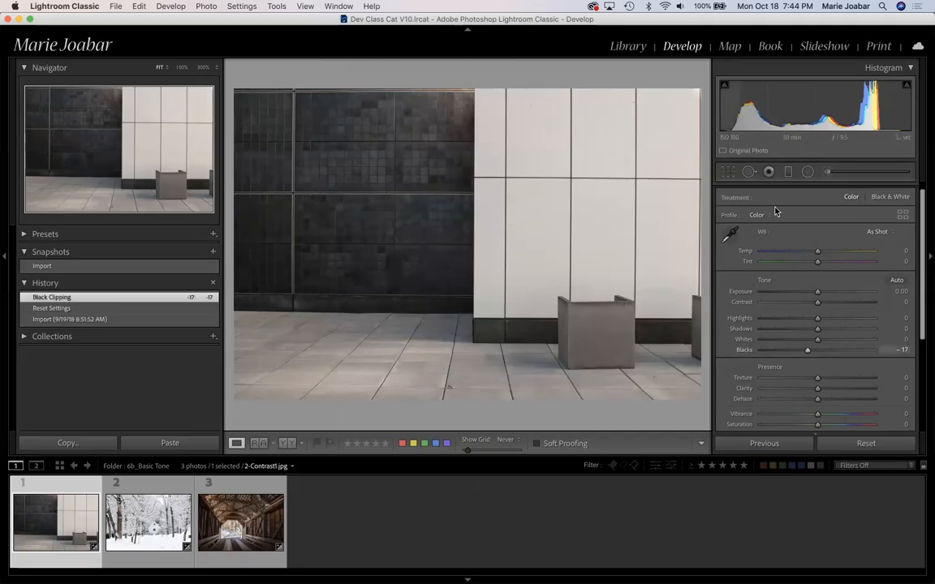
mouse_move(809, 350)
mouse_down()
mouse_move(795, 343)
mouse_move(831, 341)
mouse_move(802, 339)
mouse_up()
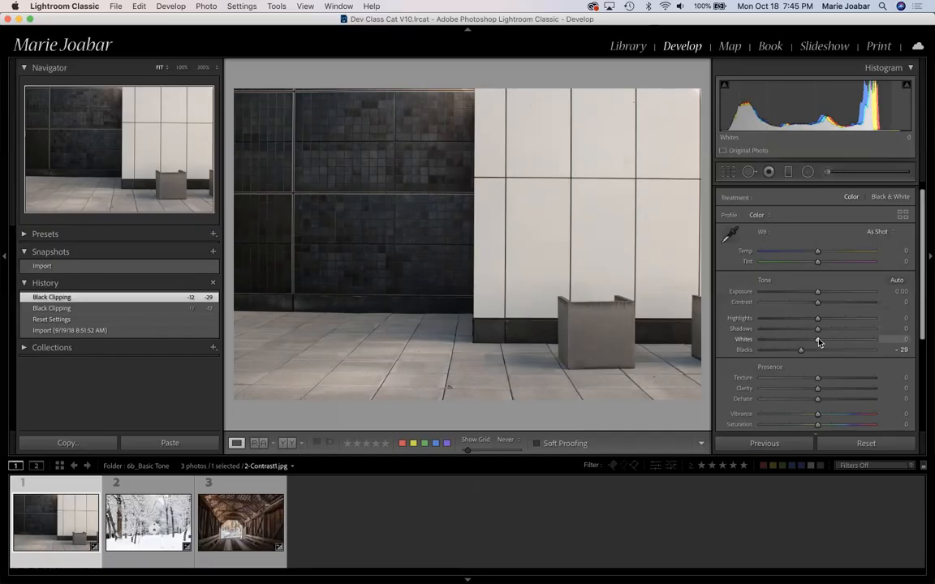
drag(819, 342, 838, 340)
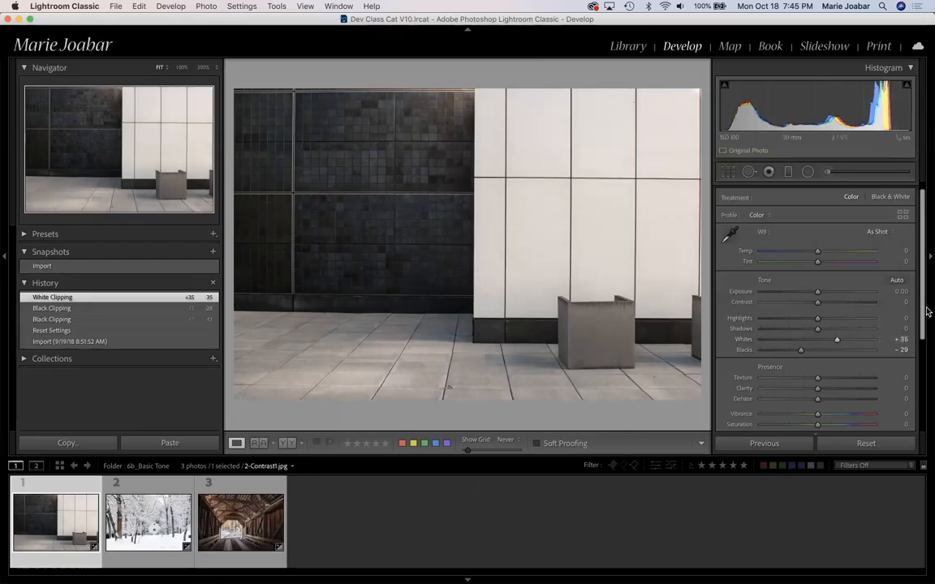
Compare the before and after views of 2-Contrast1.jpg repeatedly, ending on the edited version.
key(backslash)
key(backslash)
key(backslash)
key(backslash)
key(backslash)
key(backslash)
key(backslash)
key(backslash)
key(backslash)
key(backslash)
key(backslash)
key(backslash)
key(backslash)
key(backslash)
key(backslash)
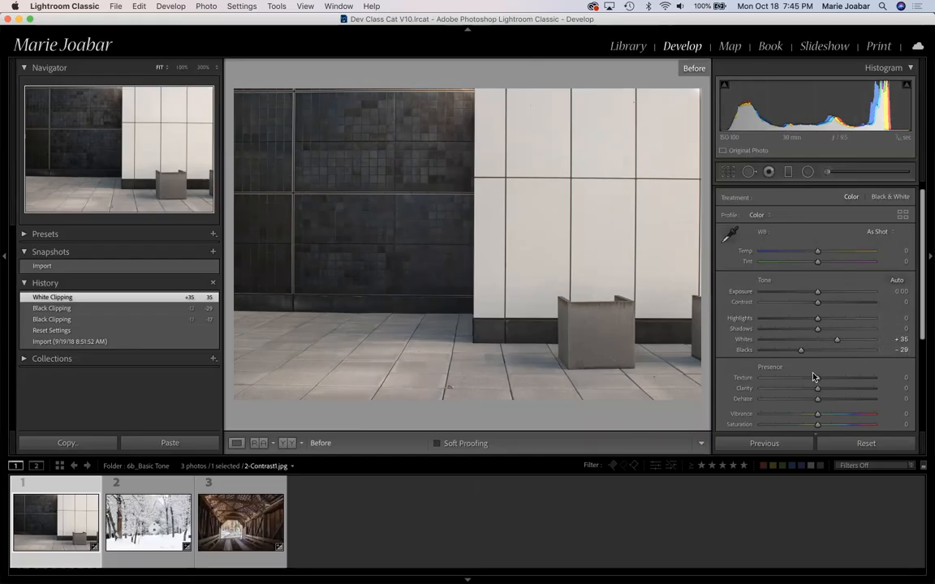
scroll(818, 376, down, 1)
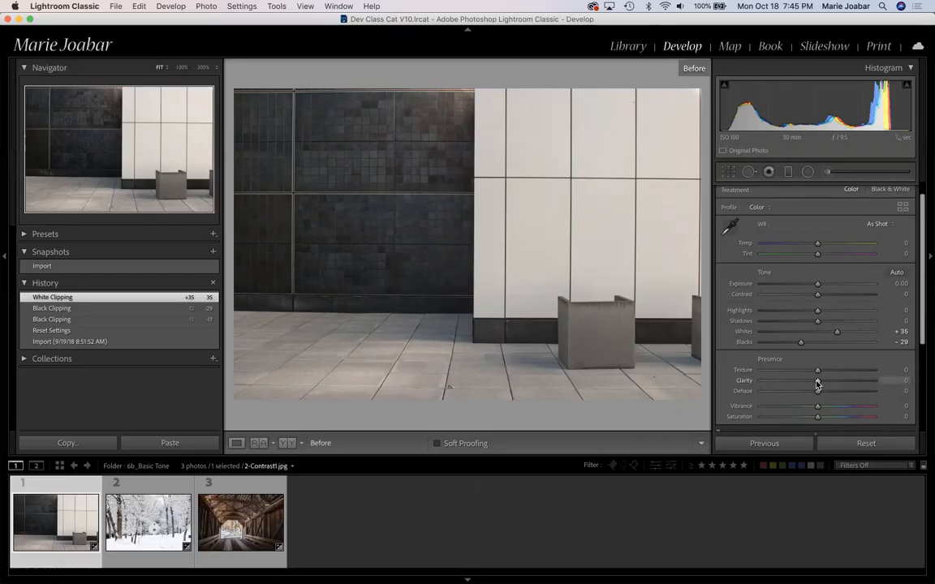
key(backslash)
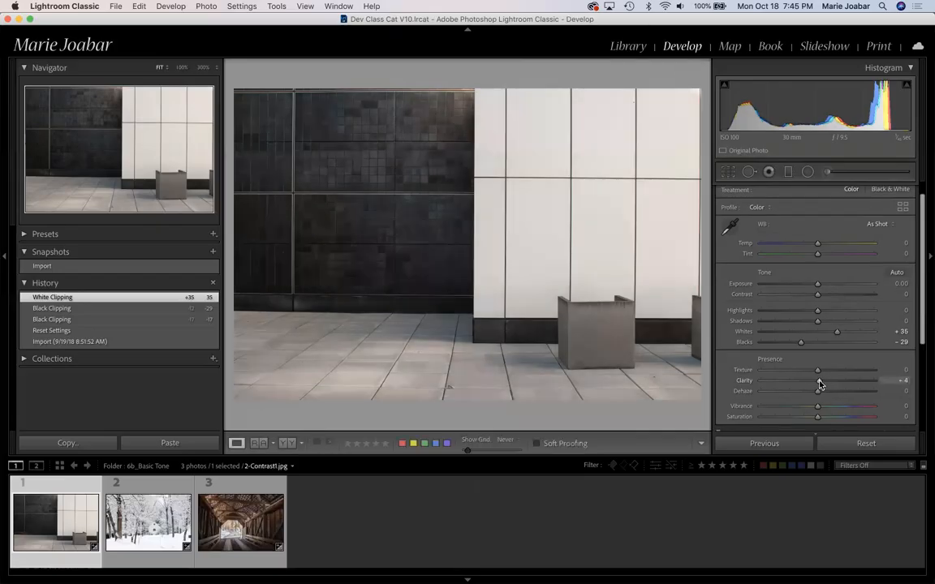
Set Clarity to +16 and Texture to +2 on 2-Contrast1.jpg.
mouse_move(817, 383)
mouse_down()
mouse_move(894, 381)
mouse_move(827, 387)
mouse_up()
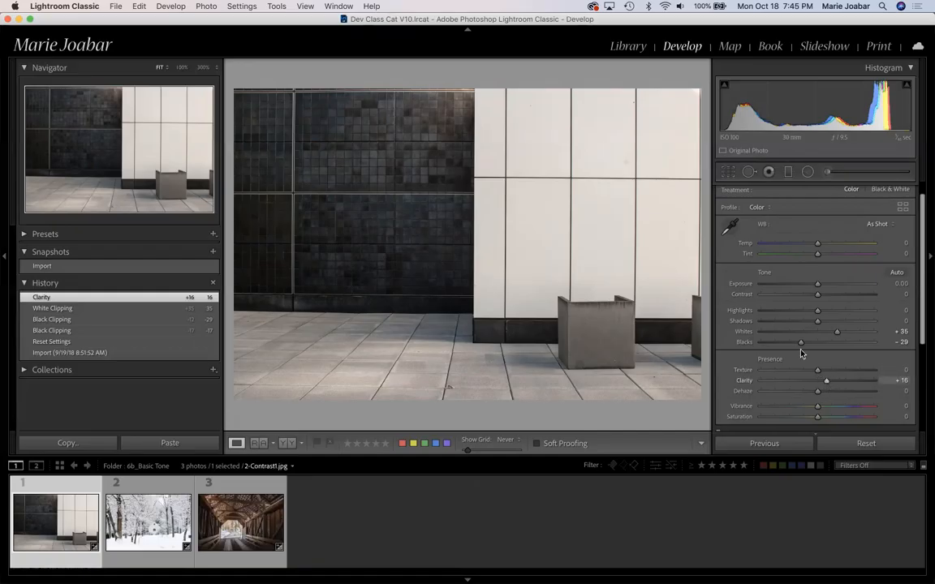
drag(817, 372, 828, 385)
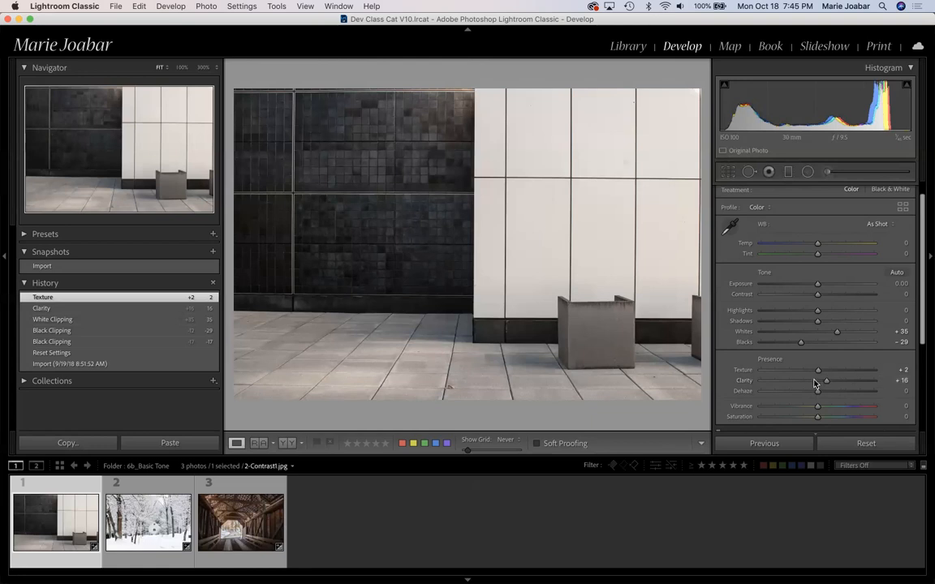
scroll(818, 381, up, 2)
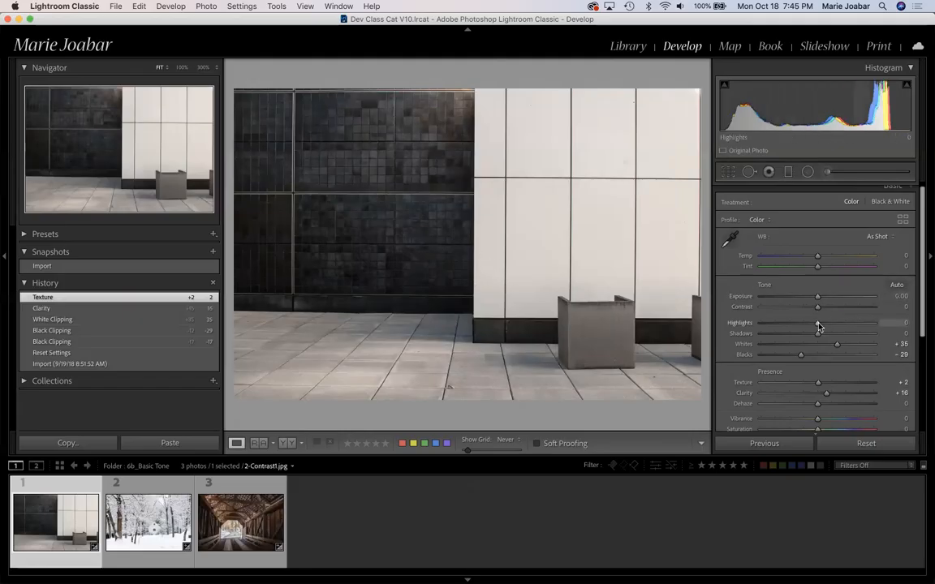
Show the snowy woods photo, switch to the covered bridge photo, and reset all of the bridge photo's Develop settings.
click(147, 533)
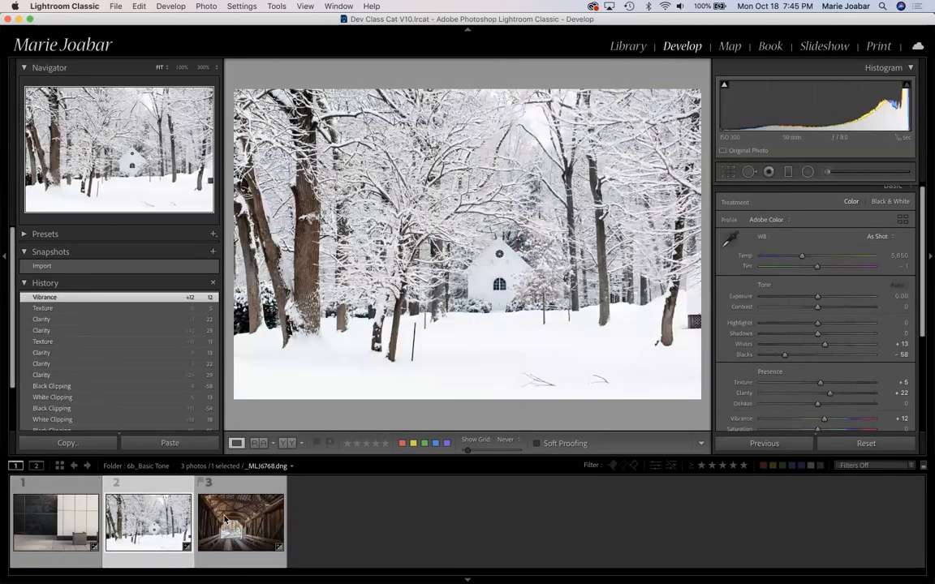
click(226, 519)
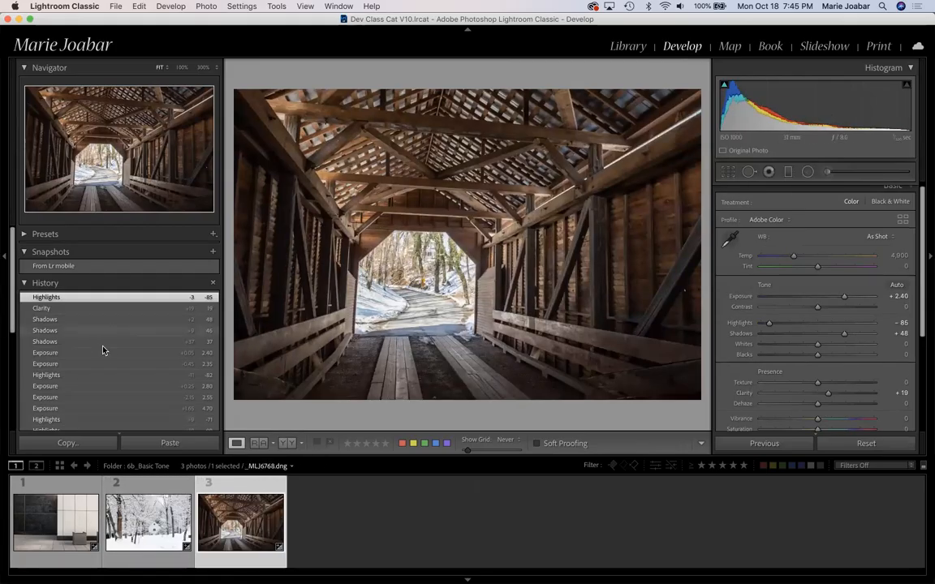
scroll(108, 348, down, 5)
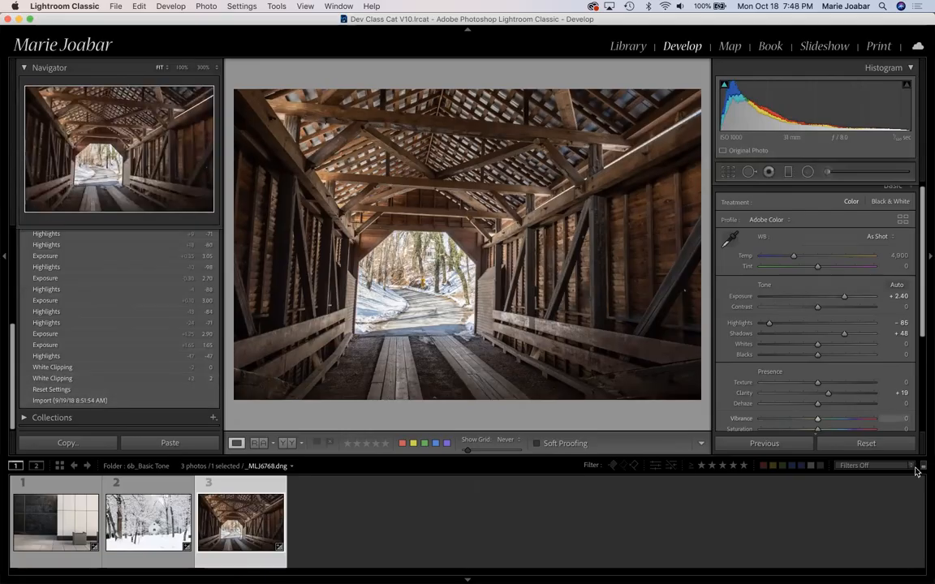
click(875, 443)
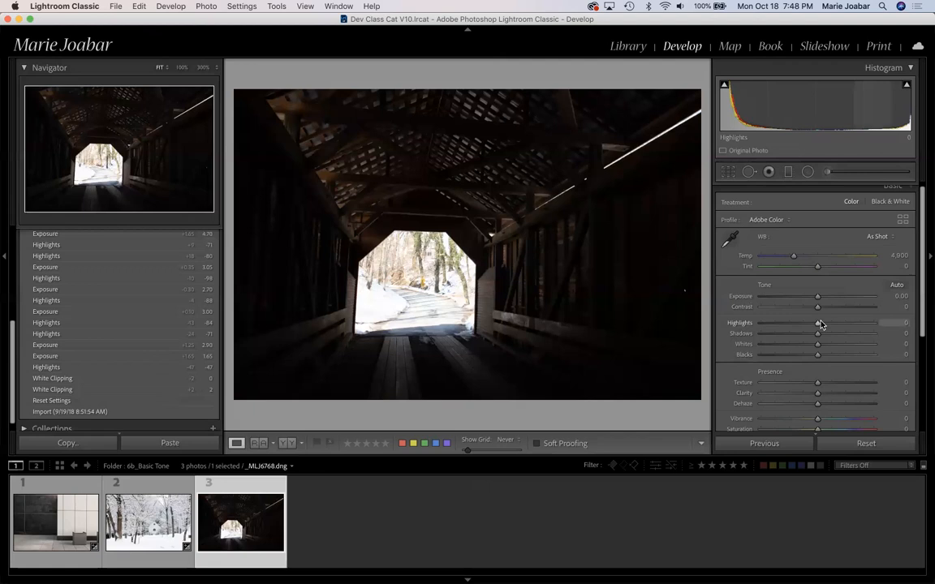
Try balancing the bridge photo with Exposure up to +2.75 and Highlights down to -74, and return both adjustments to zero.
drag(817, 325, 834, 299)
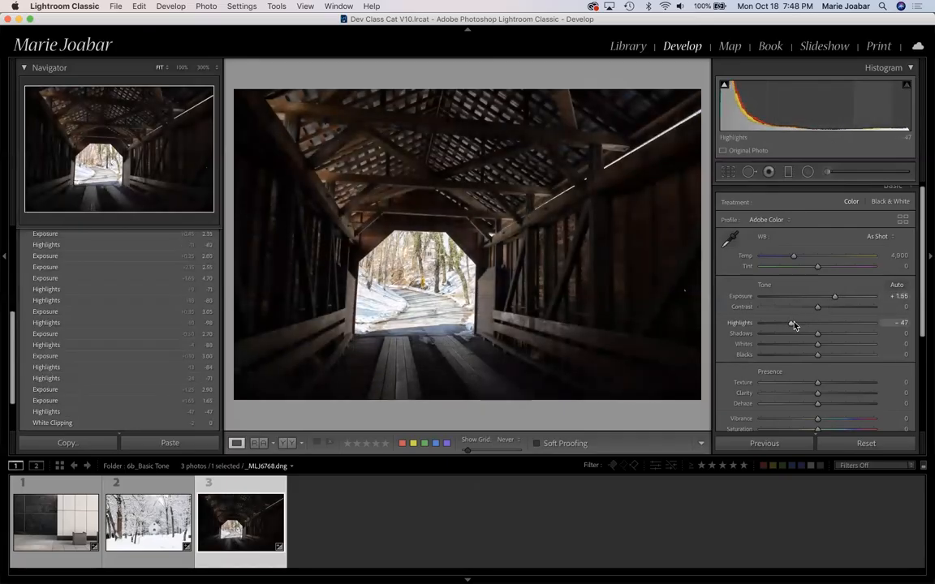
mouse_move(792, 324)
mouse_down()
mouse_move(764, 324)
mouse_move(789, 328)
mouse_up()
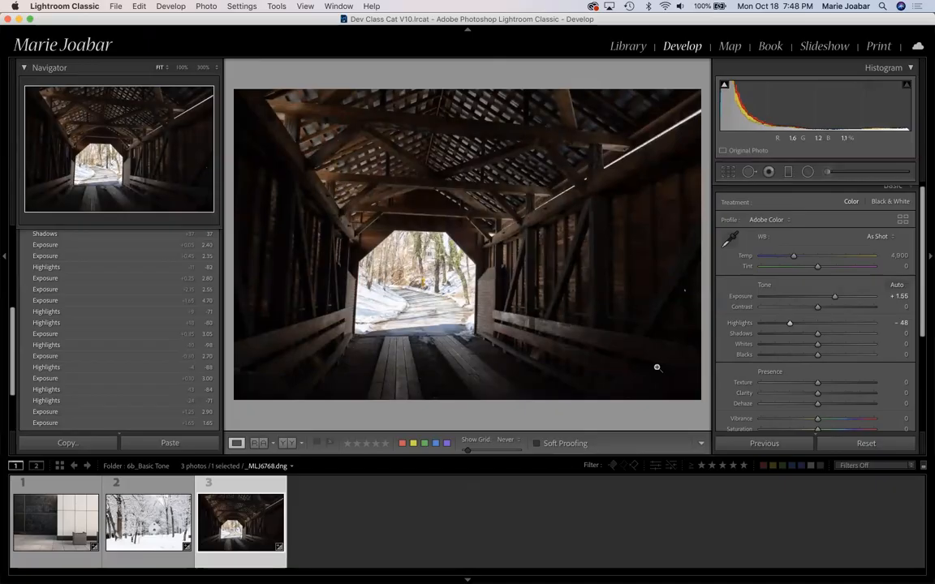
drag(835, 297, 841, 297)
drag(789, 322, 775, 323)
drag(844, 298, 850, 299)
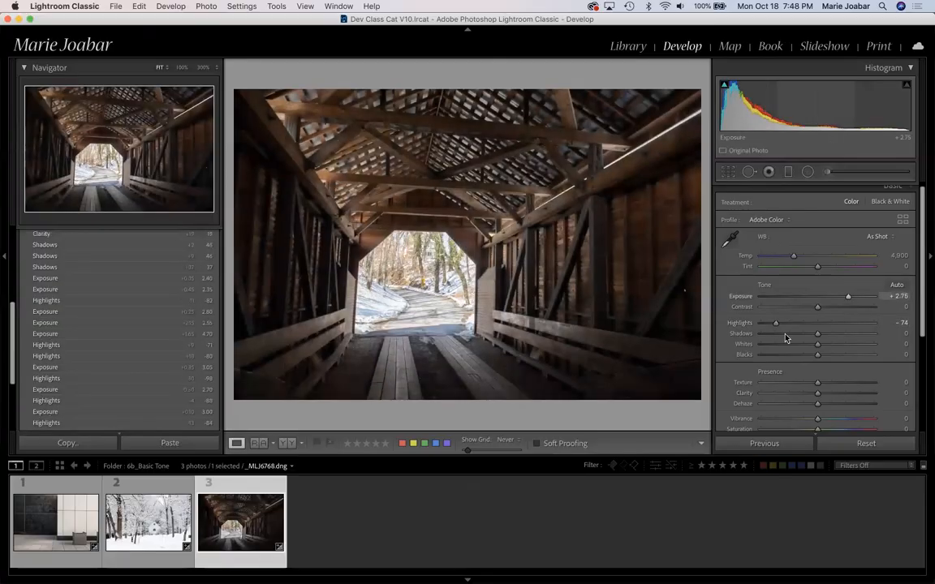
drag(776, 324, 796, 324)
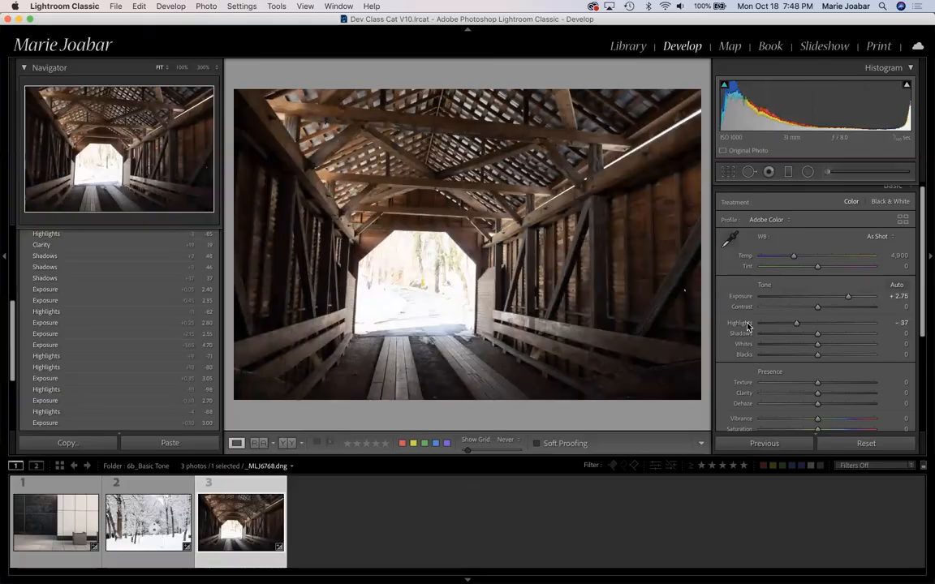
key(super+shift+r)
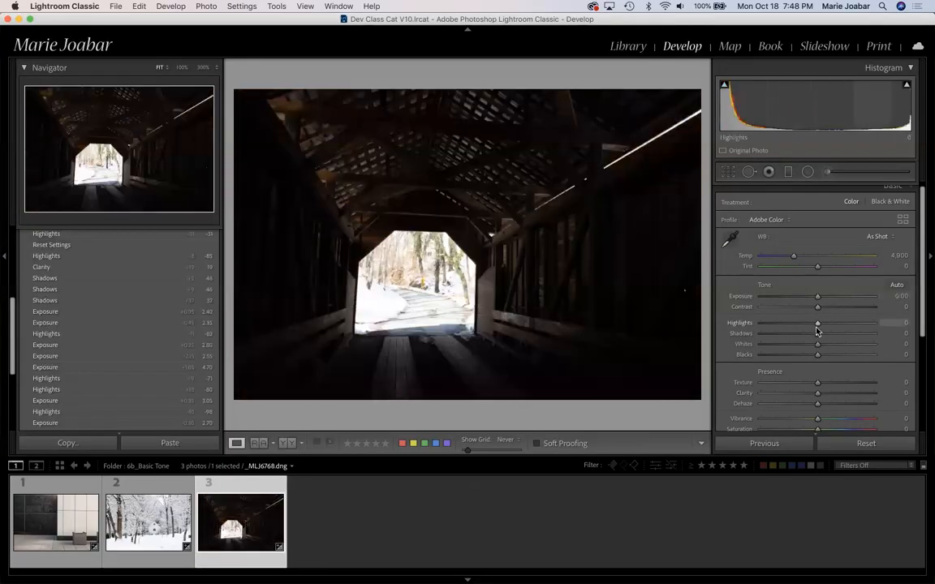
Balance the bridge photo's tones with Highlights at -47, Shadows at +42 and Exposure at about +1.30.
drag(817, 326, 801, 323)
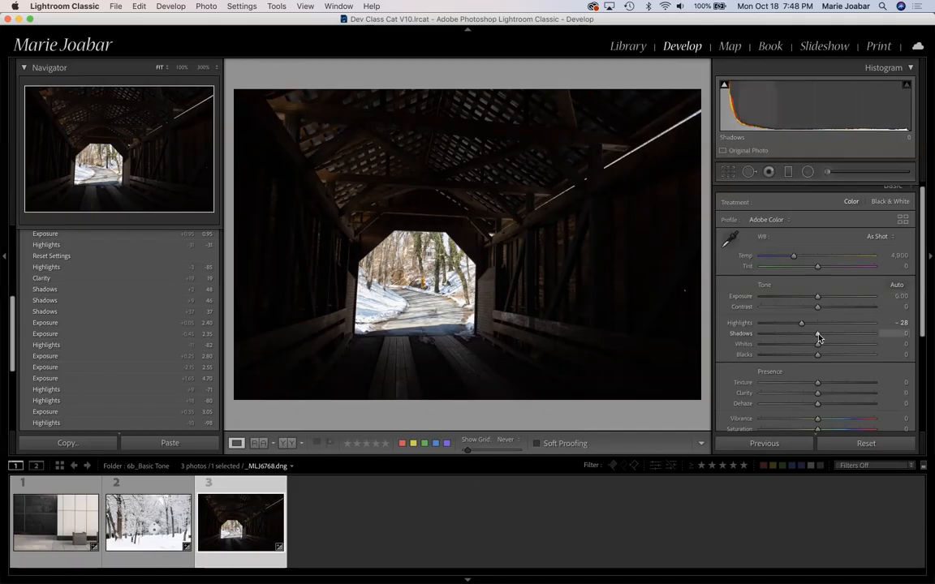
drag(818, 336, 837, 334)
double_click(877, 334)
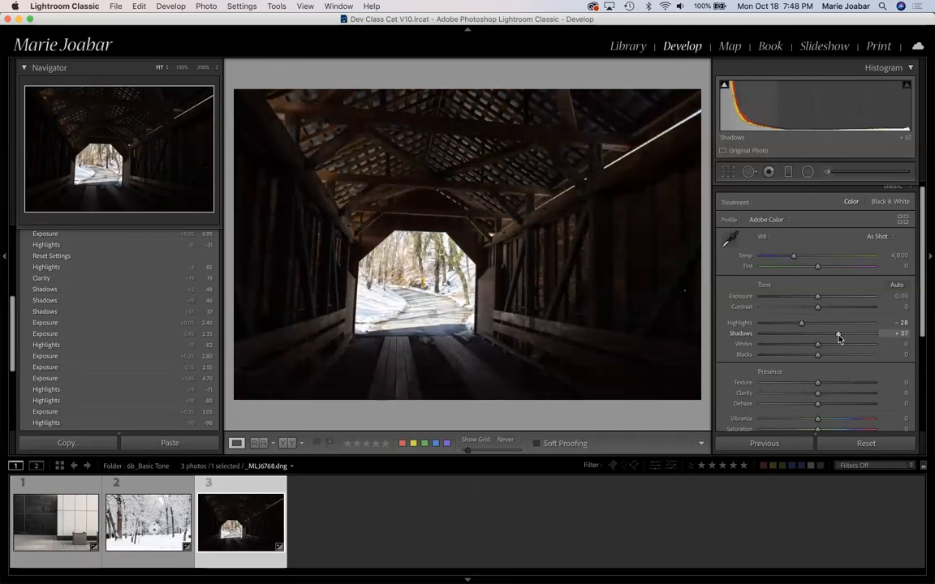
drag(818, 299, 822, 300)
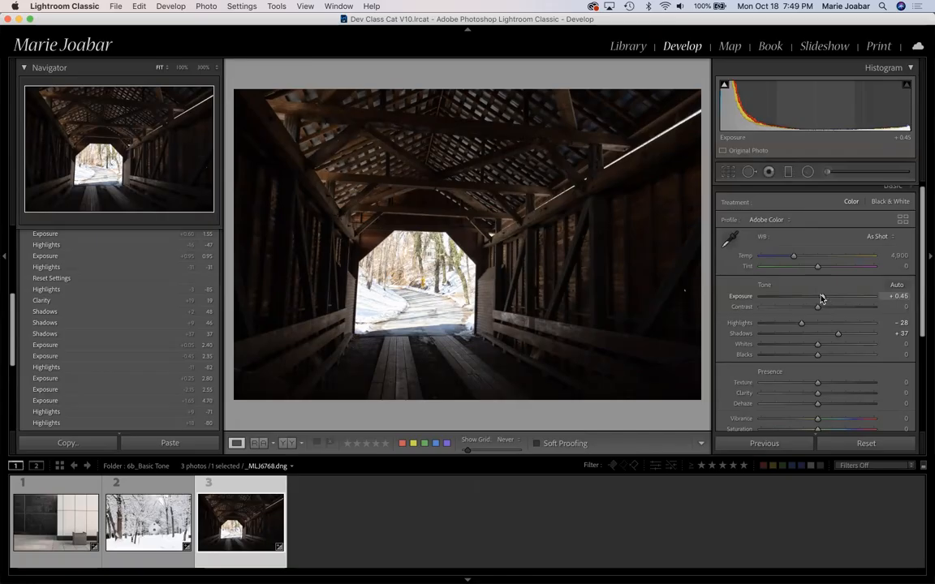
drag(822, 299, 831, 298)
drag(839, 336, 829, 298)
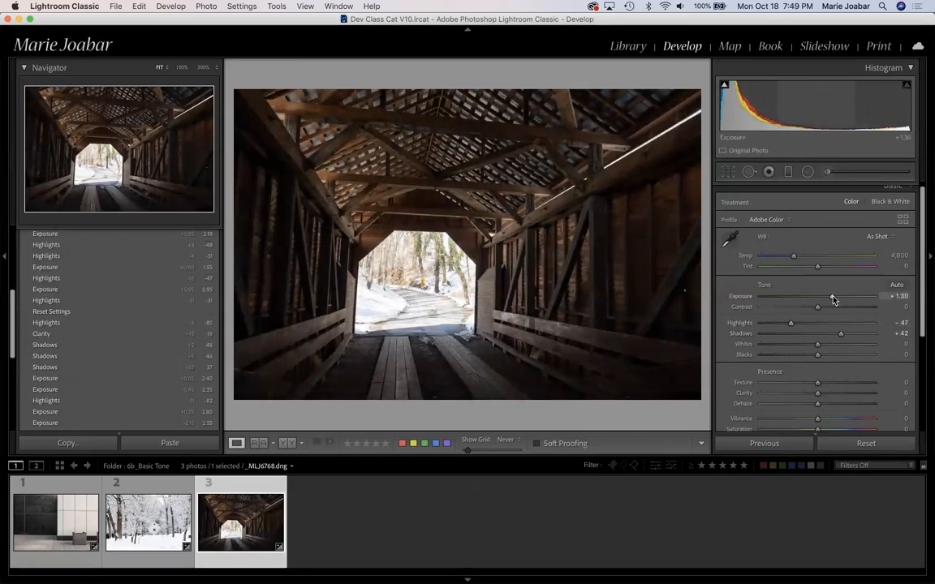
Refine the bridge photo to Exposure +1.55, Highlights -63 and Shadows +51, and raise Clarity to +10.
drag(840, 336, 844, 335)
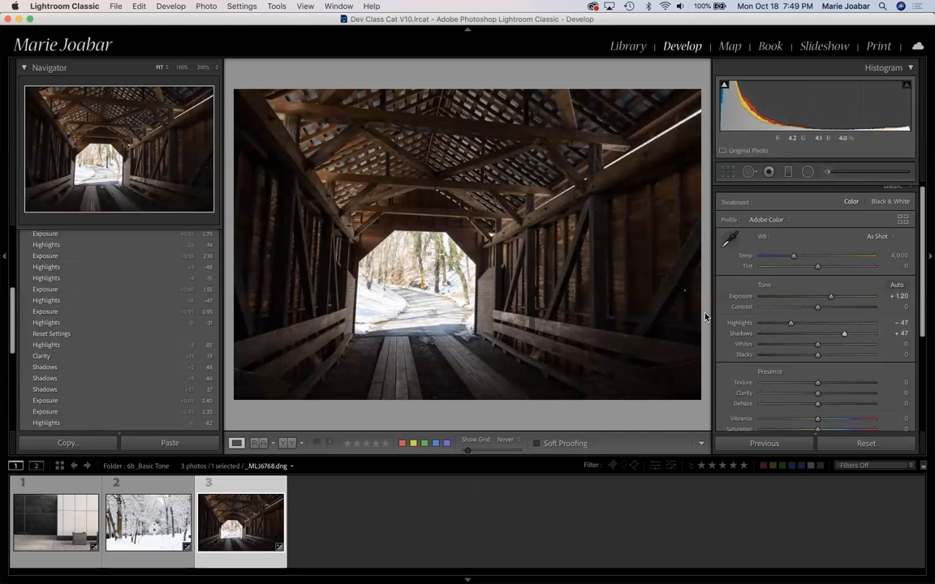
drag(843, 333, 843, 336)
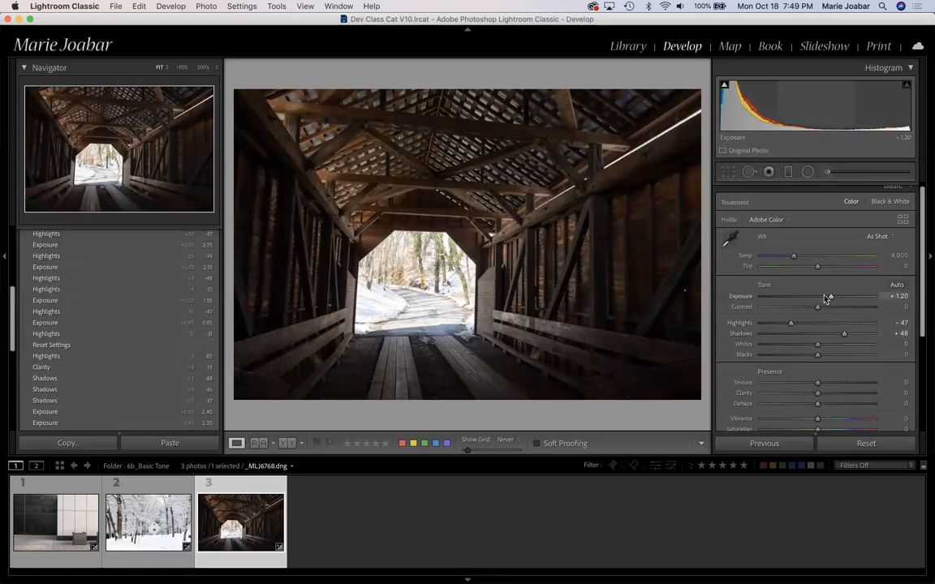
drag(830, 297, 832, 297)
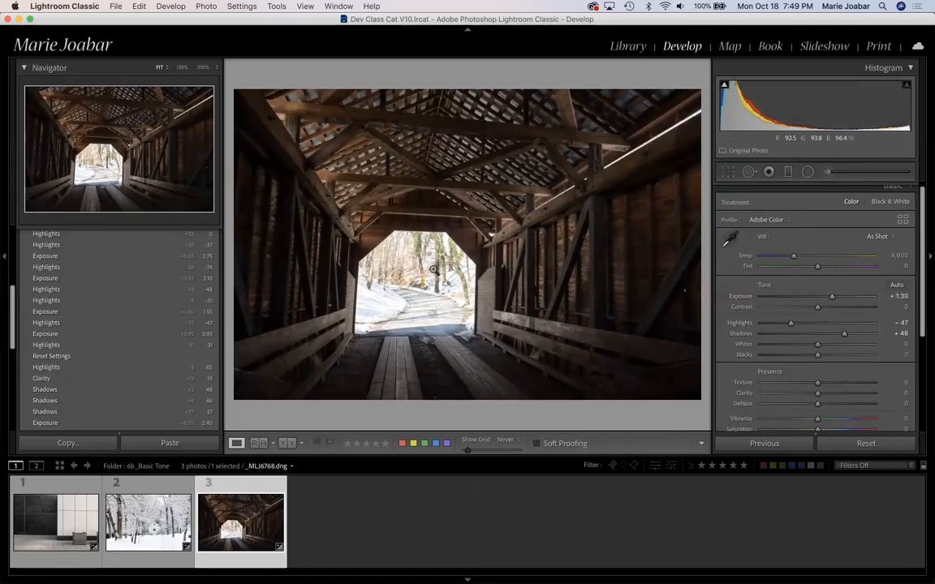
drag(792, 324, 783, 326)
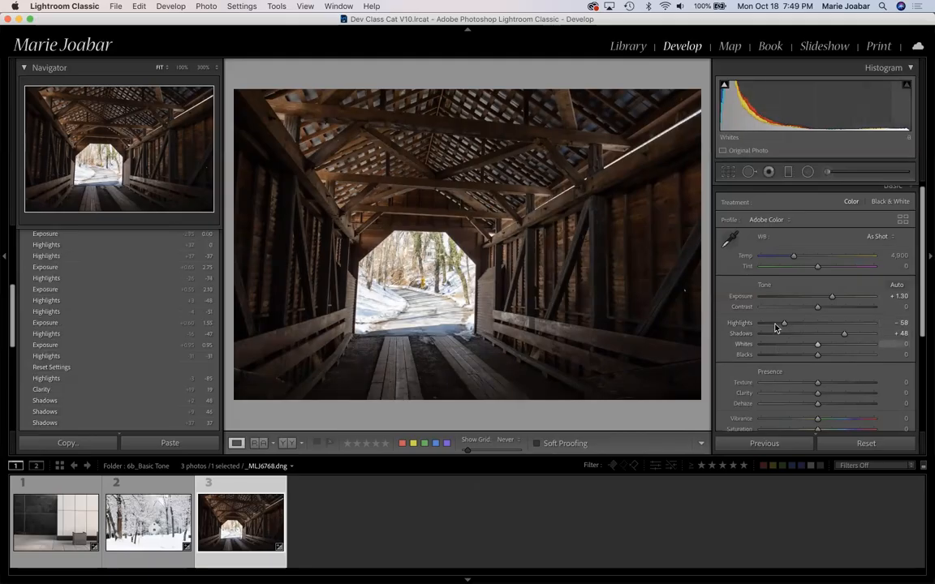
drag(838, 303, 841, 300)
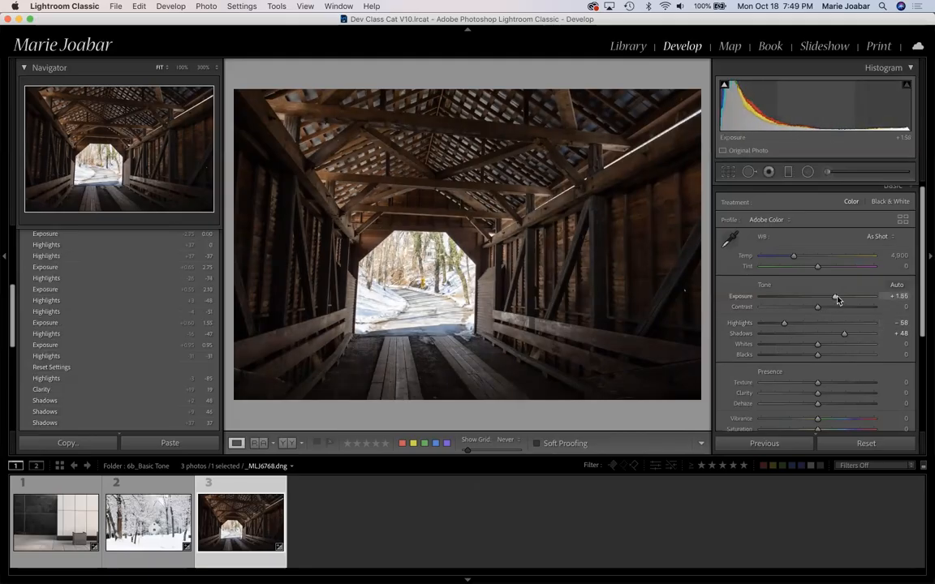
drag(781, 323, 778, 322)
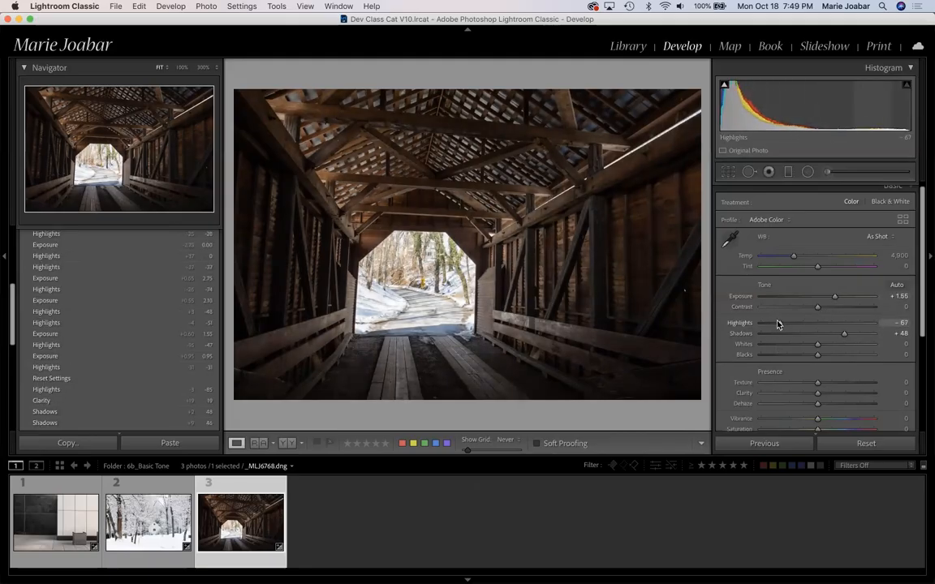
drag(841, 333, 844, 334)
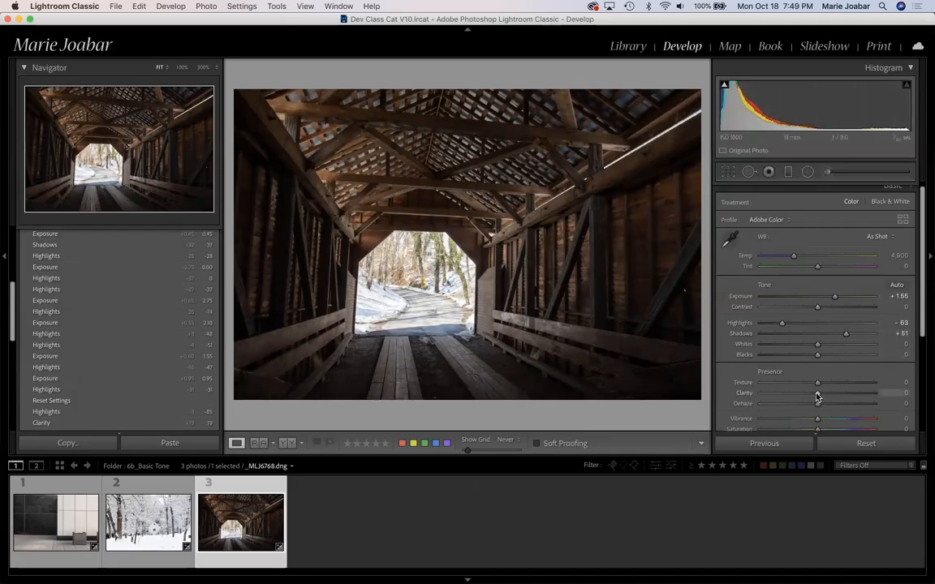
drag(818, 396, 819, 397)
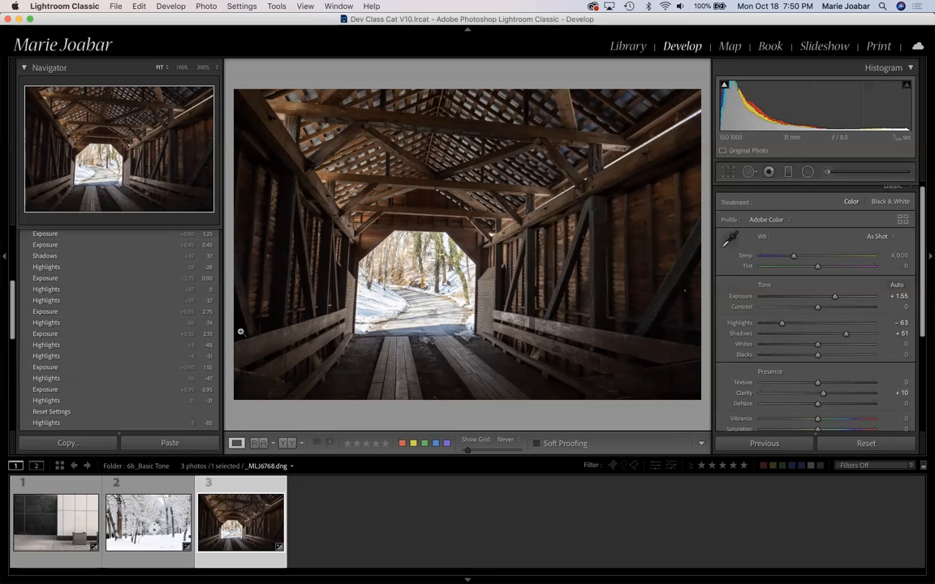
Return to the Library module, open the 7_Clarity_Vibranc_Sat folder and select the foggy hillside photo, Dehaze_2517.jpg.
click(628, 47)
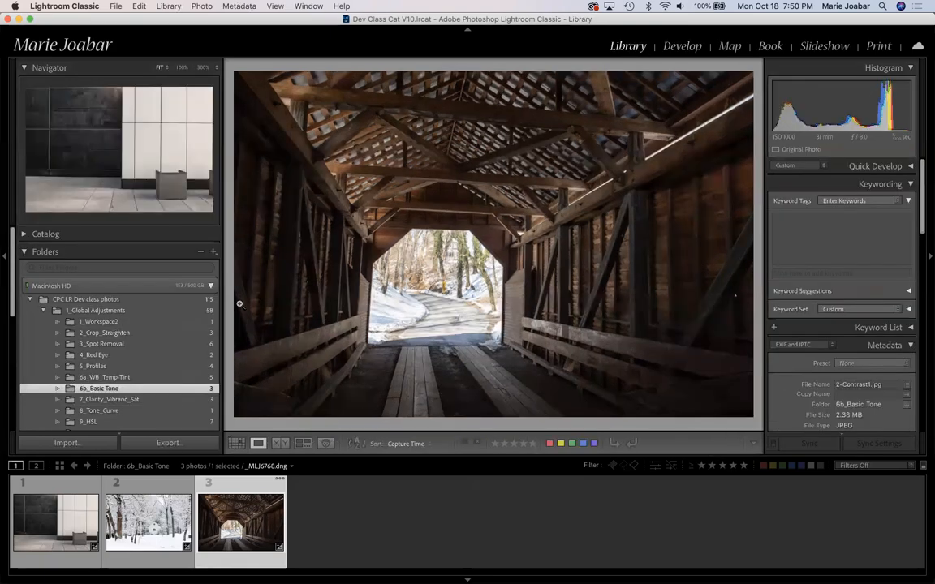
click(107, 400)
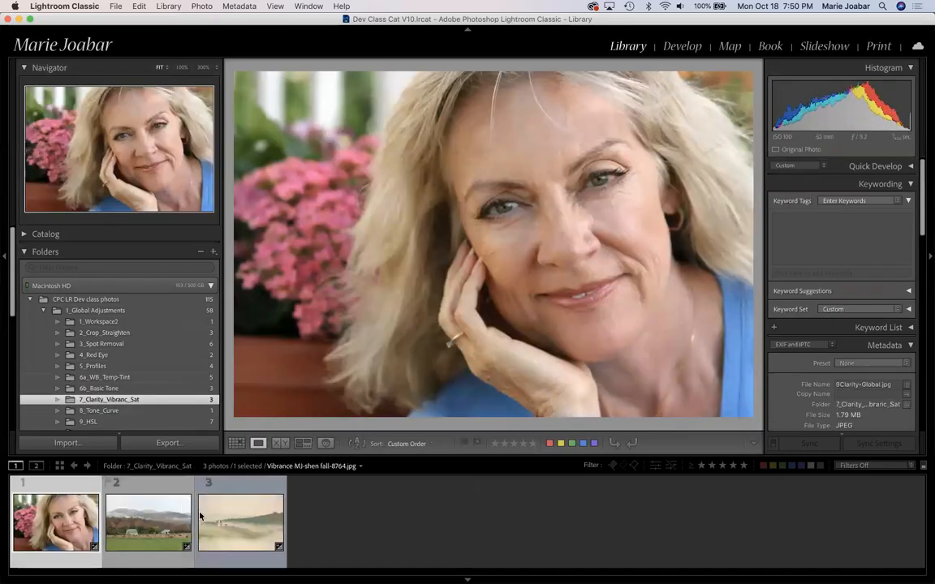
click(201, 518)
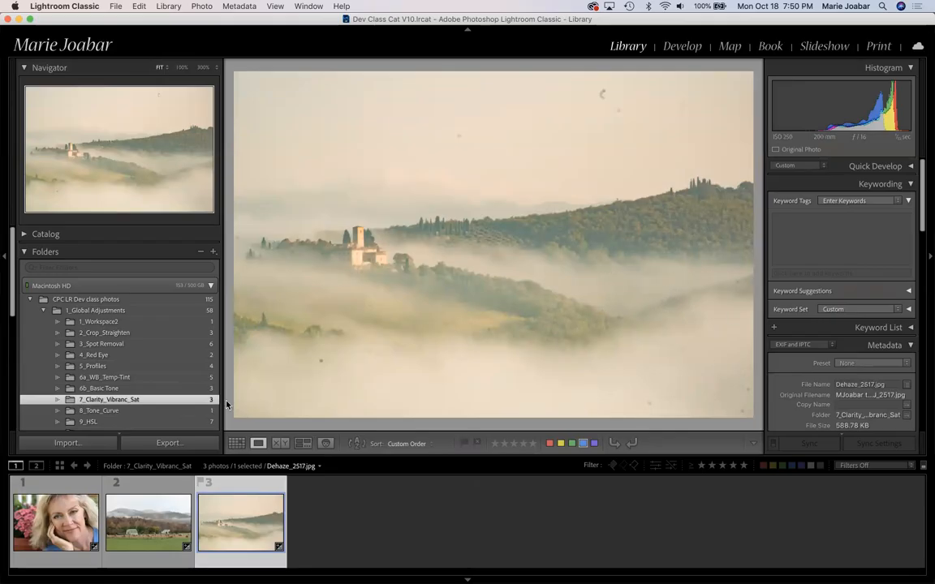
Open the foggy hillside photo in the Develop module, return it to its import state and reset its settings.
click(686, 46)
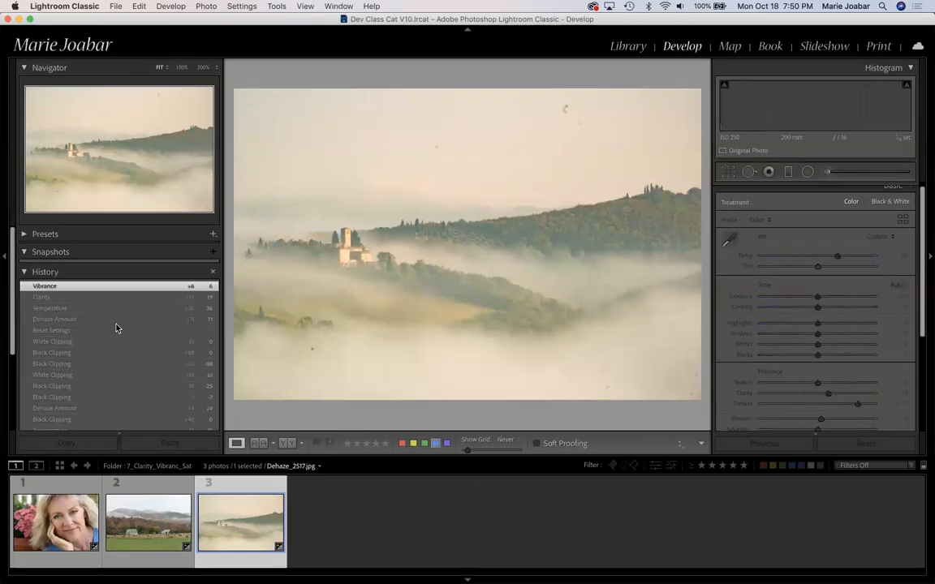
scroll(100, 378, down, 5)
click(78, 401)
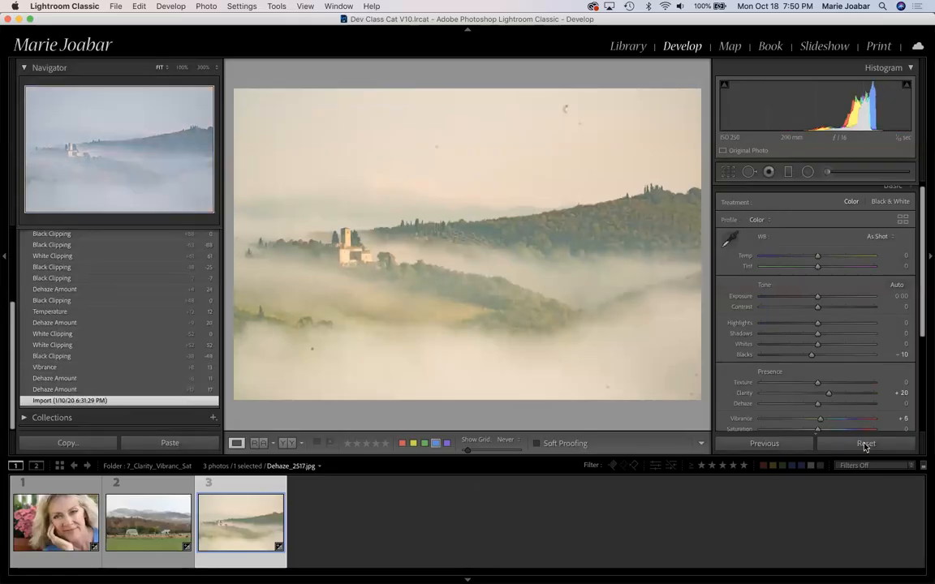
click(865, 443)
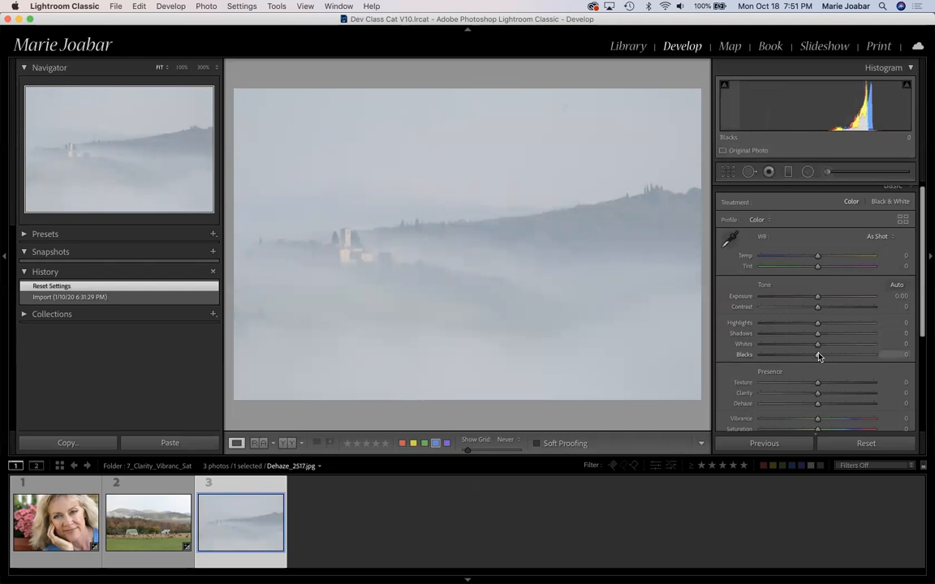
Try cutting through the fog with Blacks at -89 and Whites at +66, and reset the hillside photo.
drag(818, 357, 767, 358)
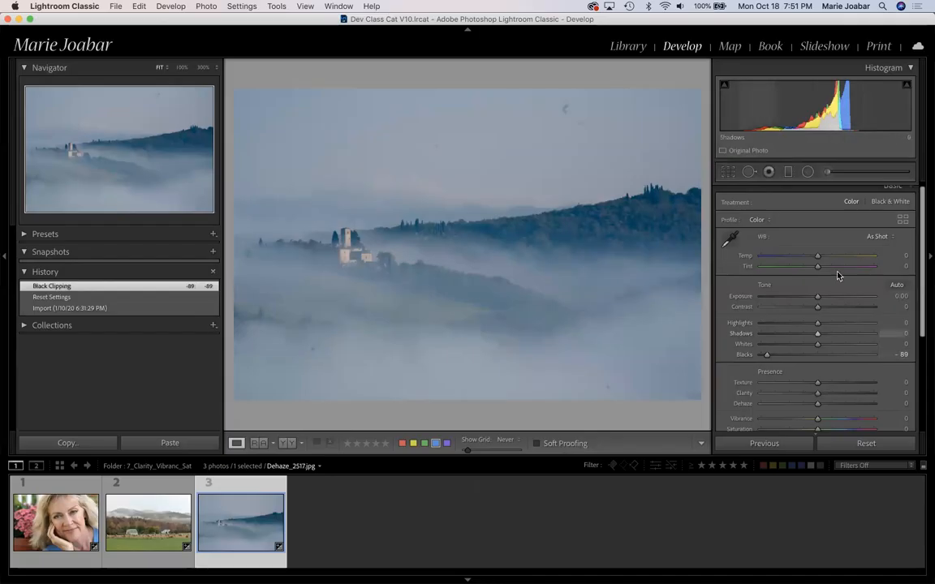
drag(818, 344, 853, 341)
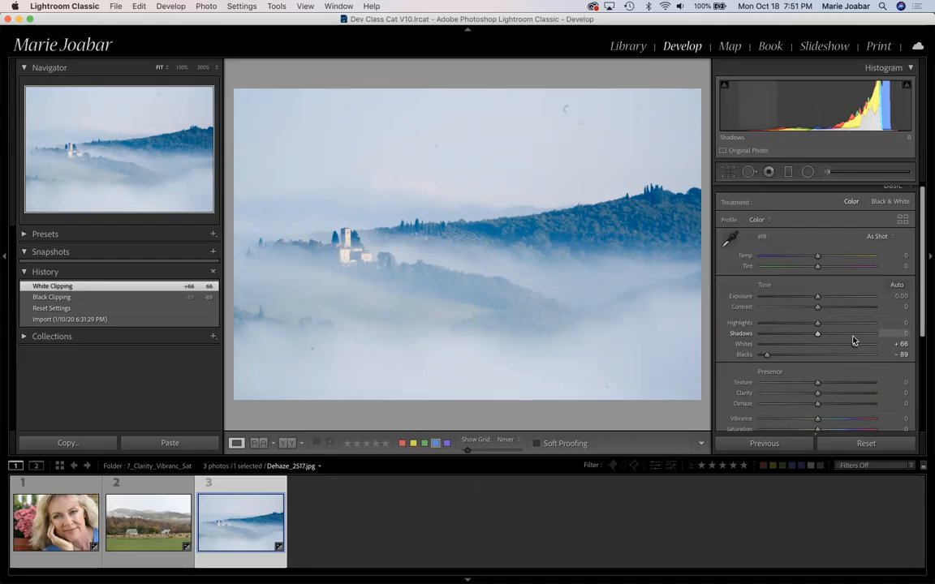
click(864, 444)
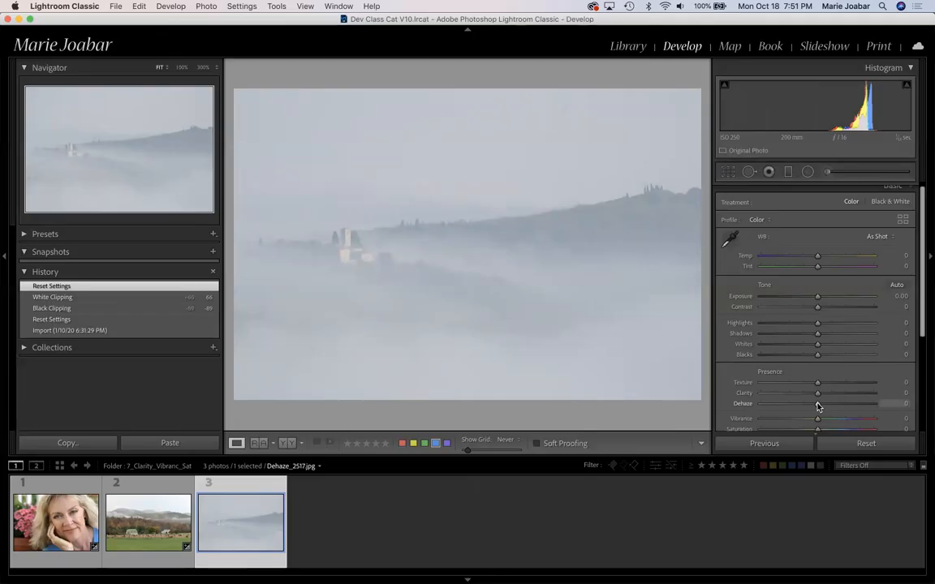
Raise the hillside photo's Dehaze to +60 and warm its white balance to Temp +7 and Tint +3.
drag(818, 407, 850, 411)
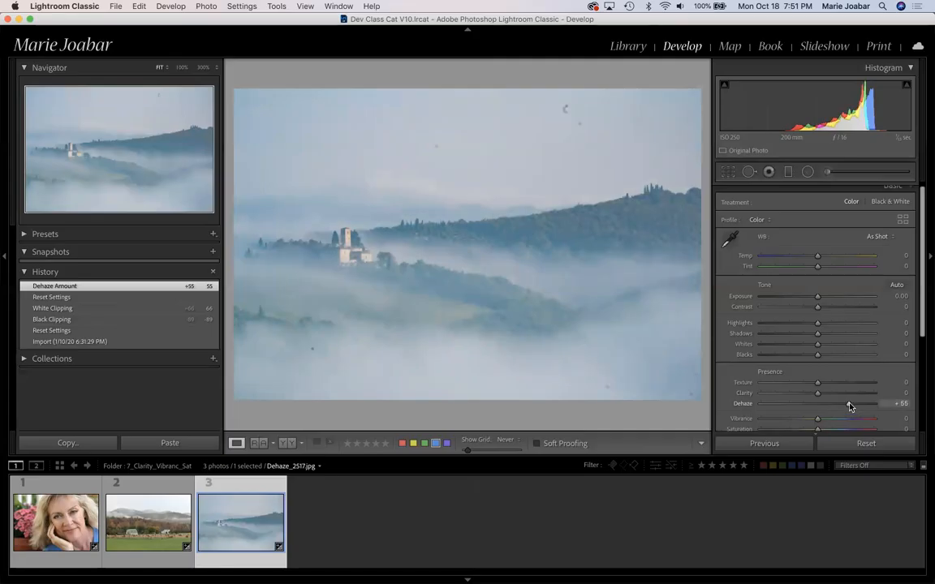
drag(849, 406, 852, 407)
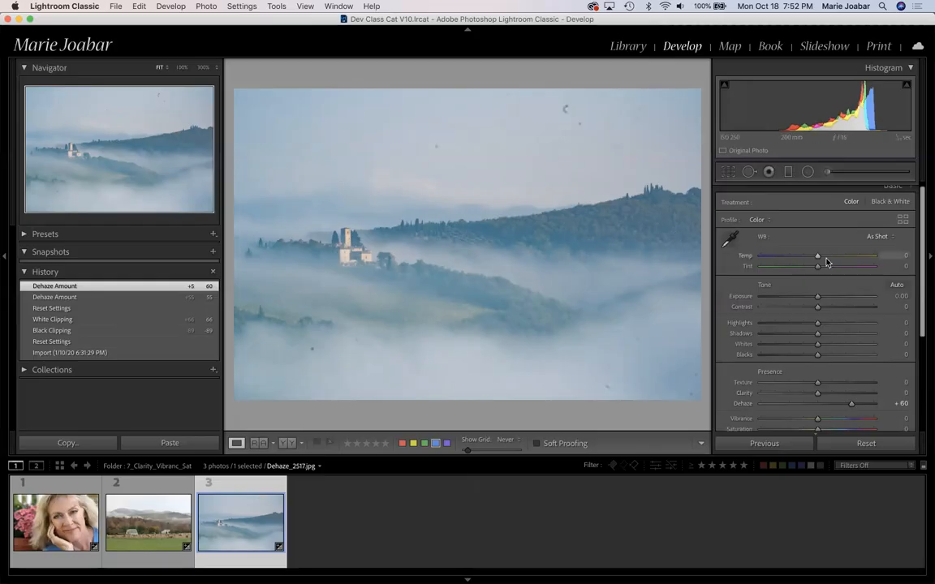
drag(819, 258, 818, 258)
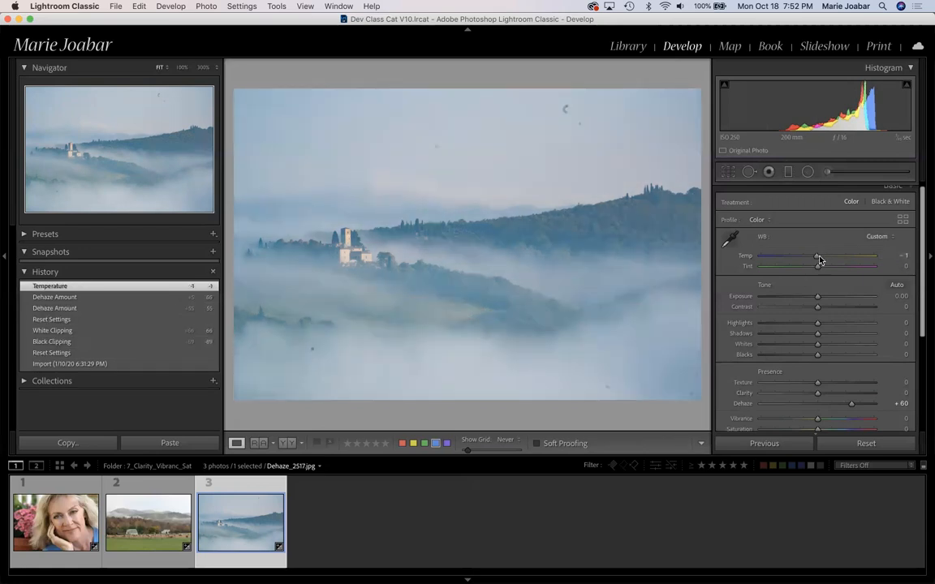
mouse_move(822, 260)
mouse_down()
mouse_move(830, 263)
mouse_move(819, 270)
mouse_up()
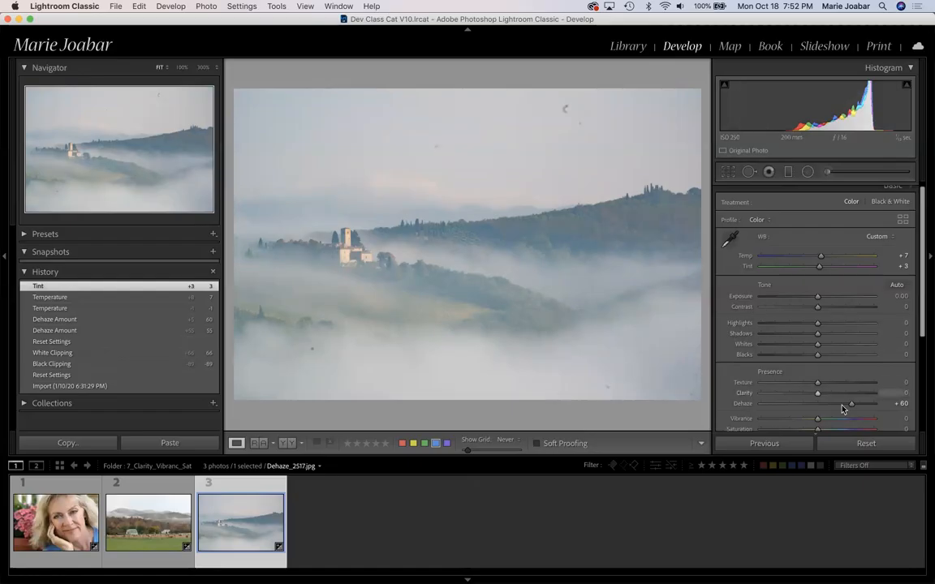
Set the hillside photo's Vibrance to +14 and Clarity to +17.
scroll(834, 382, down, 1)
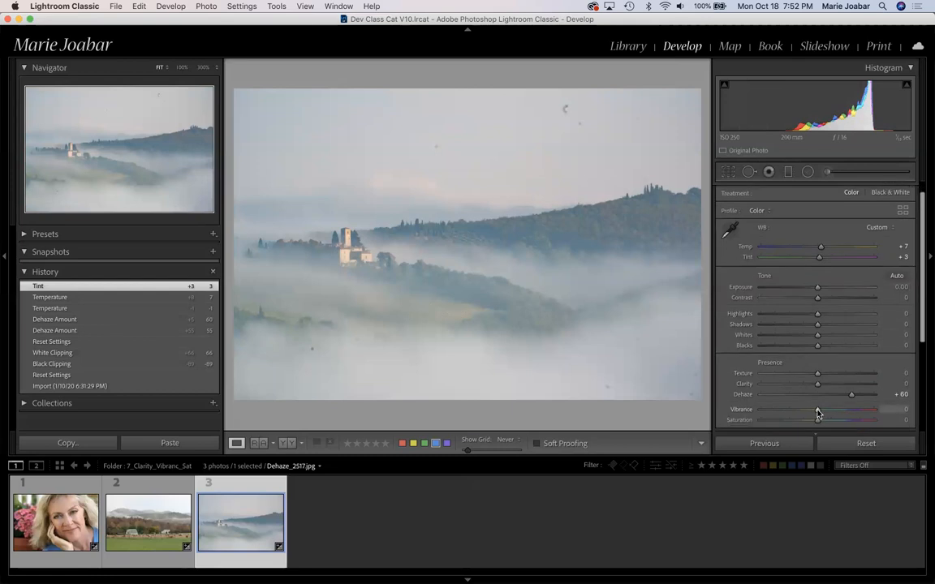
drag(817, 412, 824, 413)
drag(827, 412, 824, 414)
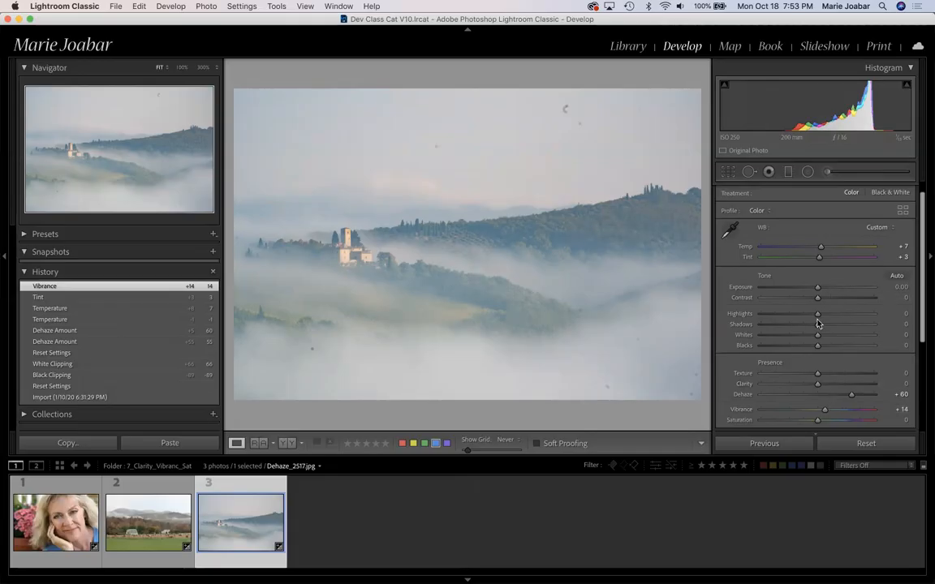
mouse_move(819, 387)
mouse_down()
mouse_move(836, 385)
mouse_move(822, 386)
mouse_move(829, 390)
mouse_up()
mouse_move(829, 390)
mouse_down()
mouse_move(842, 387)
mouse_move(822, 384)
mouse_move(899, 380)
mouse_move(829, 384)
mouse_up()
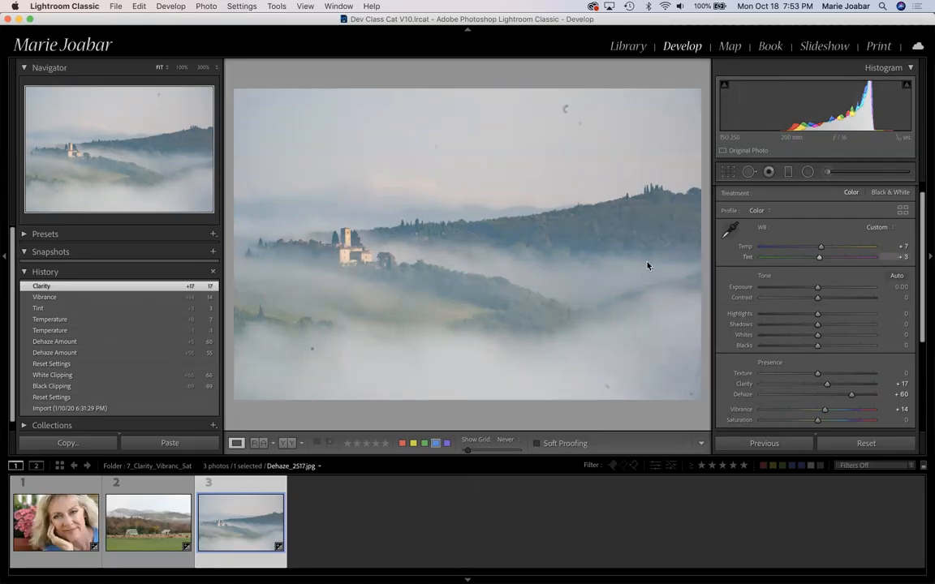
Reduce the filmstrip's height so that all of the Basic adjustments fit on screen.
scroll(820, 268, down, 1)
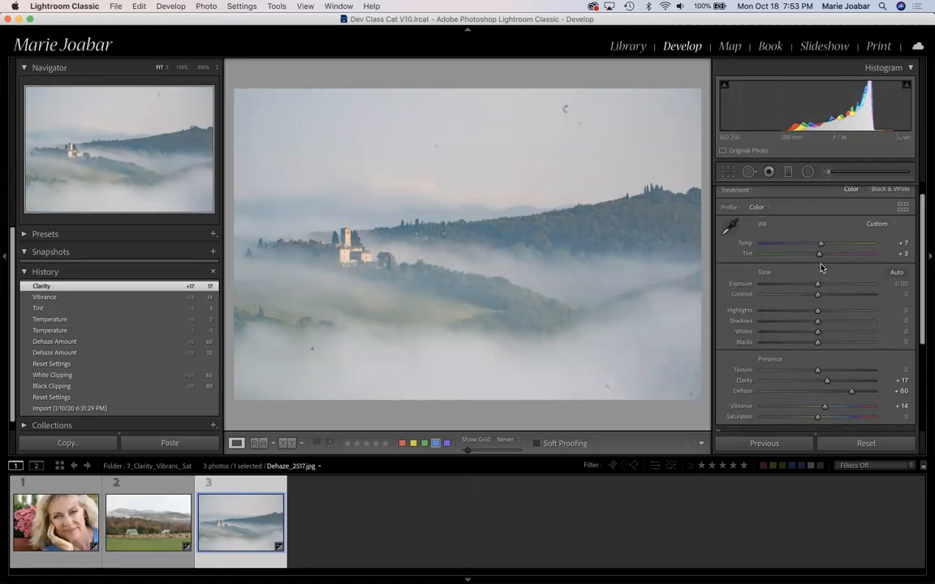
scroll(822, 264, down, 5)
scroll(828, 258, up, 4)
scroll(828, 256, up, 2)
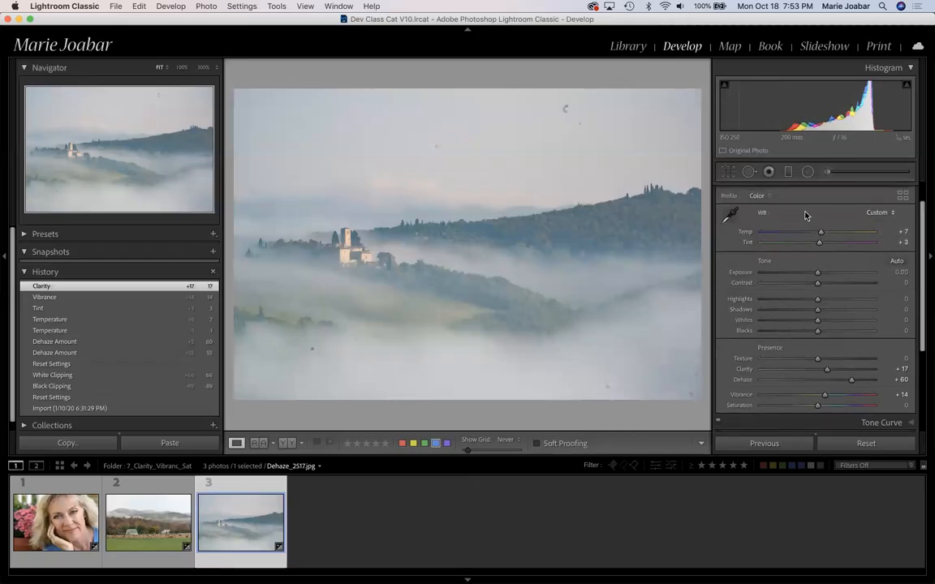
scroll(811, 240, up, 2)
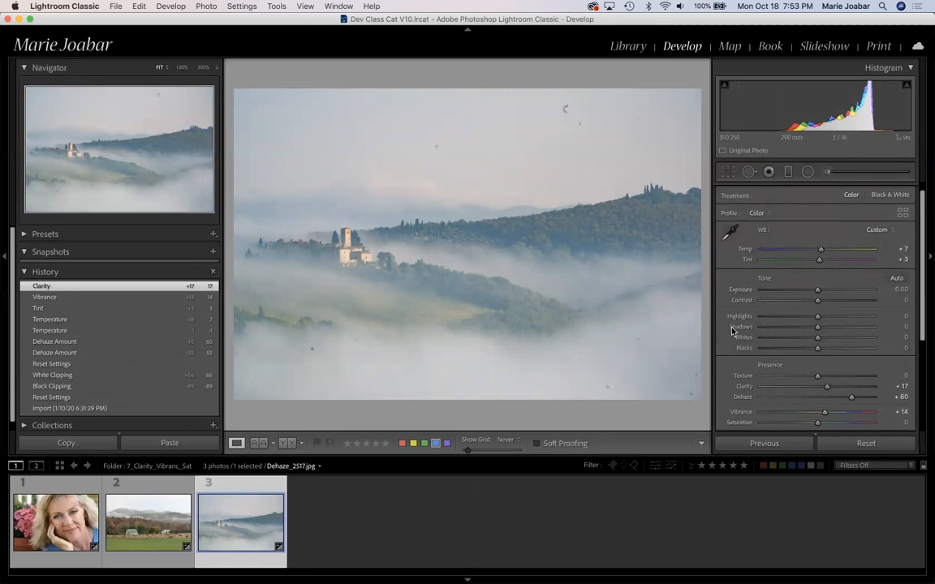
scroll(728, 325, up, 2)
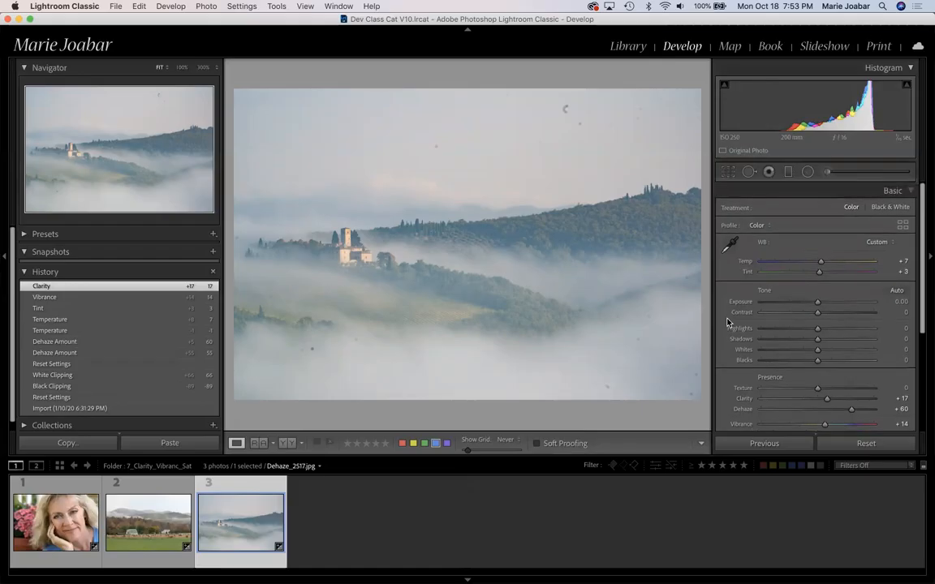
drag(543, 466, 541, 496)
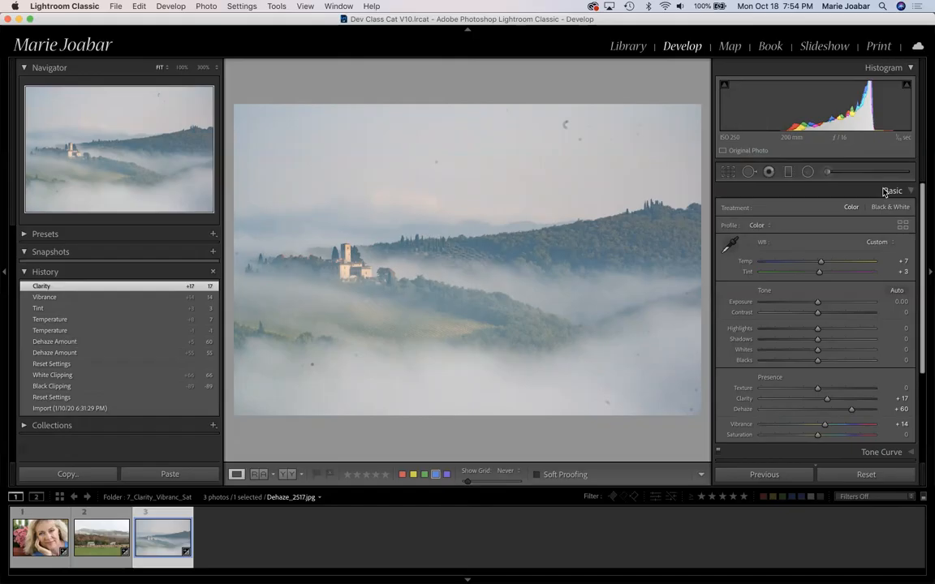
Select the portrait photo, 9Clarity-Global.jpg, and reset its develop settings.
click(68, 548)
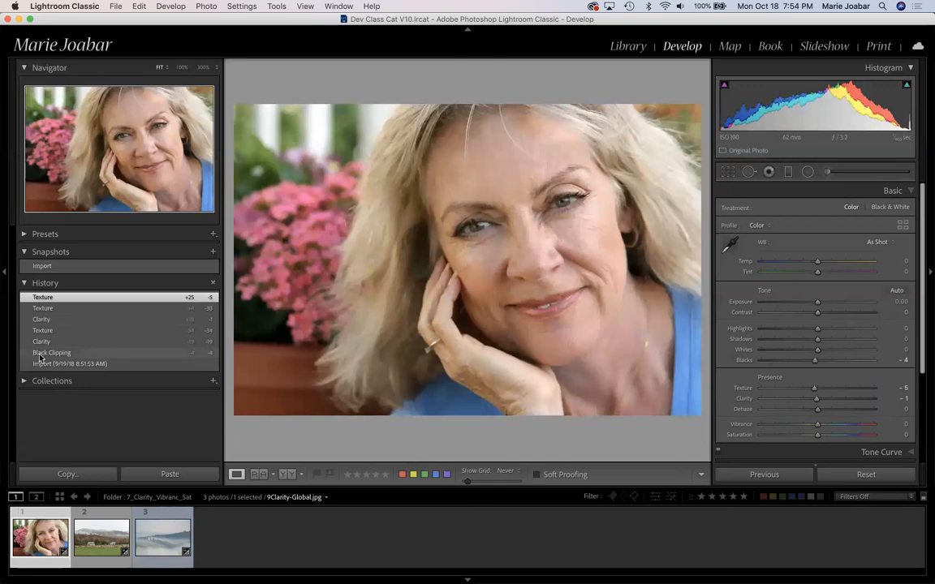
click(868, 475)
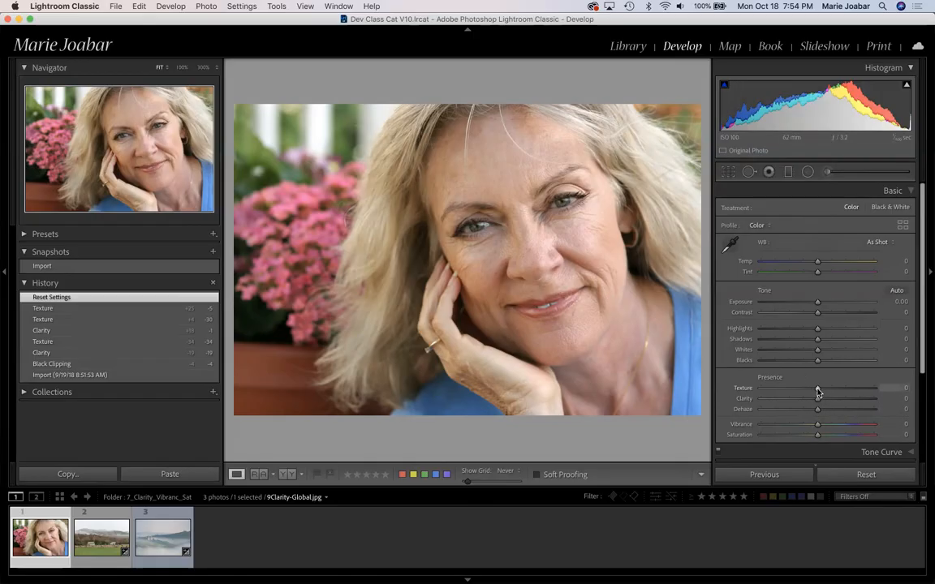
Try the portrait's Texture at +100, +6 and -24, and return it to zero.
drag(817, 390, 884, 386)
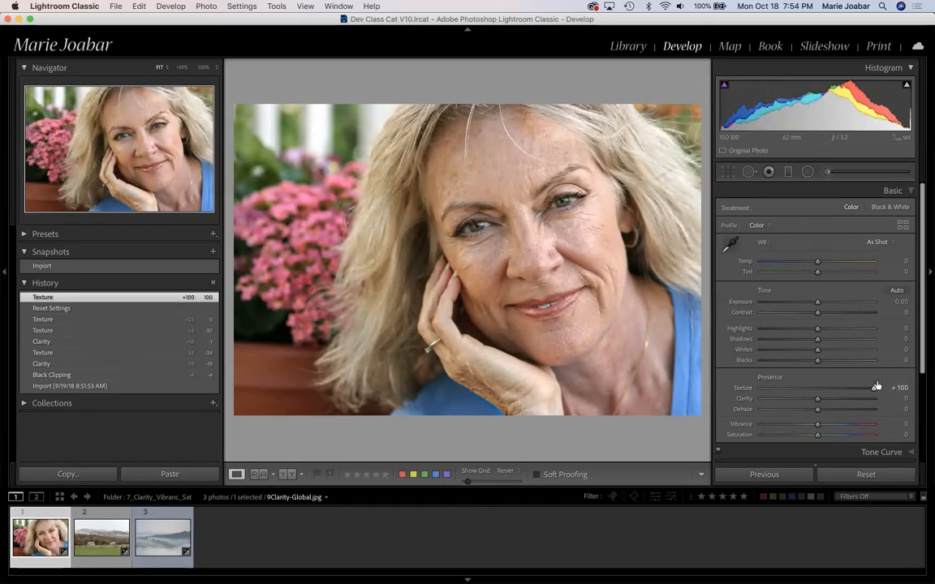
drag(850, 393, 804, 393)
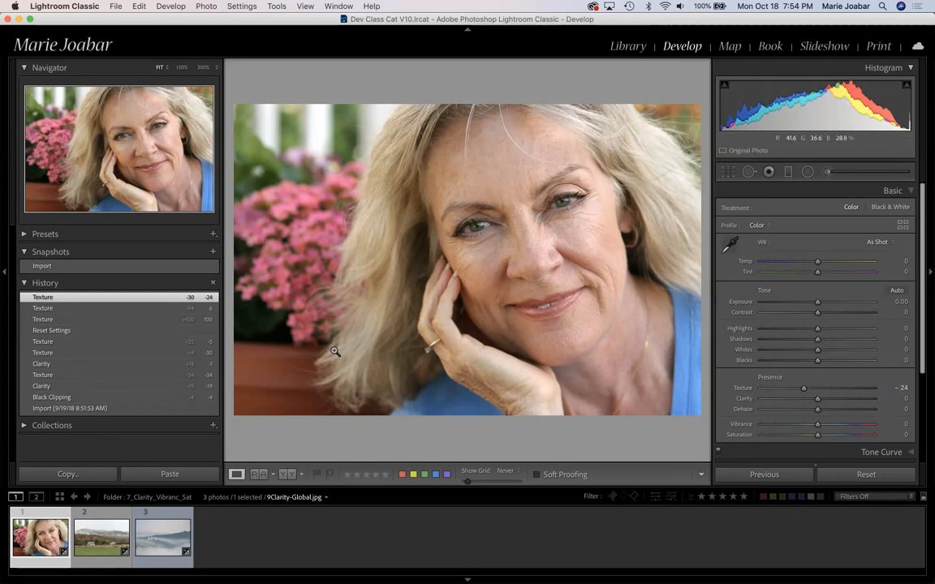
drag(804, 389, 818, 392)
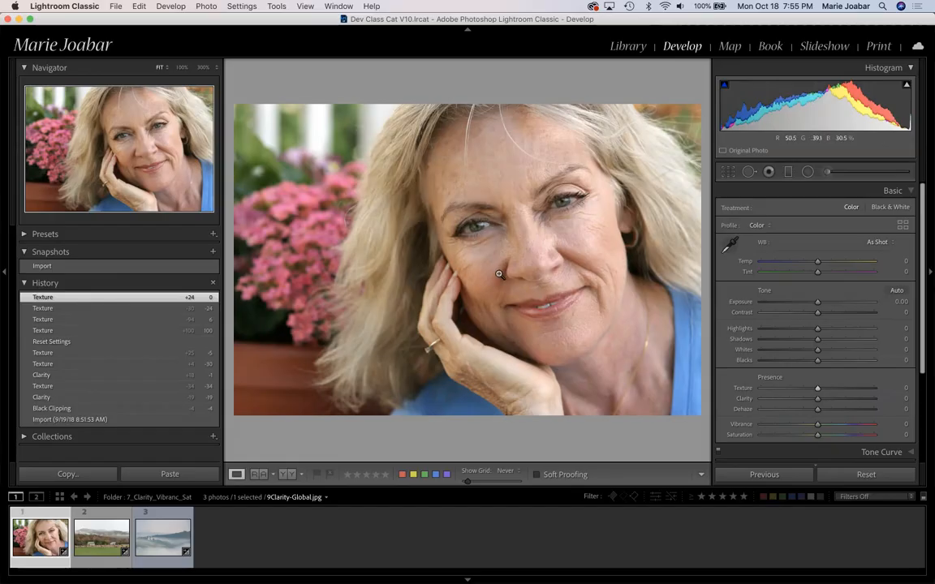
Paint an Adjustment Brush mask over the portrait's under-eye areas, cheeks and chin, with the mask overlay shown.
click(829, 173)
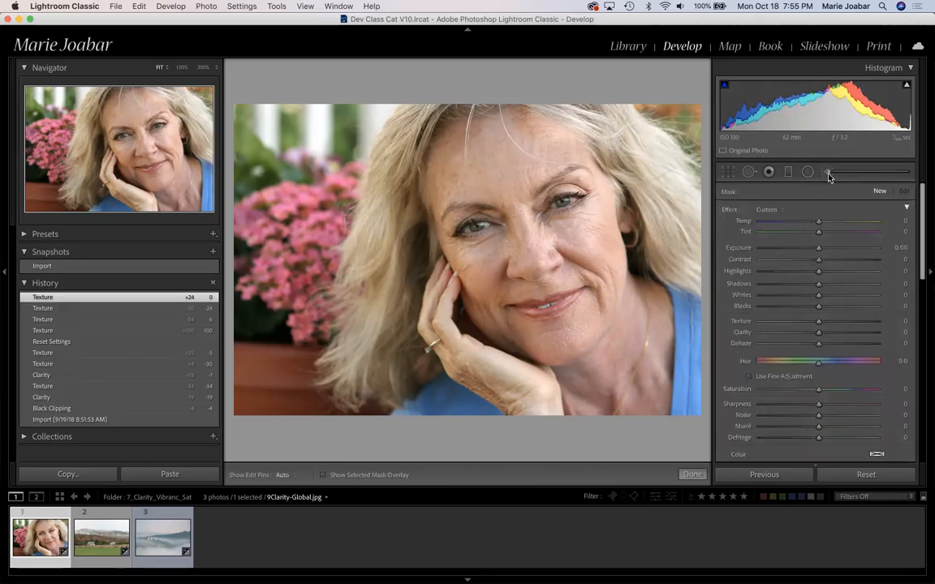
mouse_move(553, 229)
mouse_down()
mouse_move(548, 215)
mouse_move(598, 214)
mouse_up()
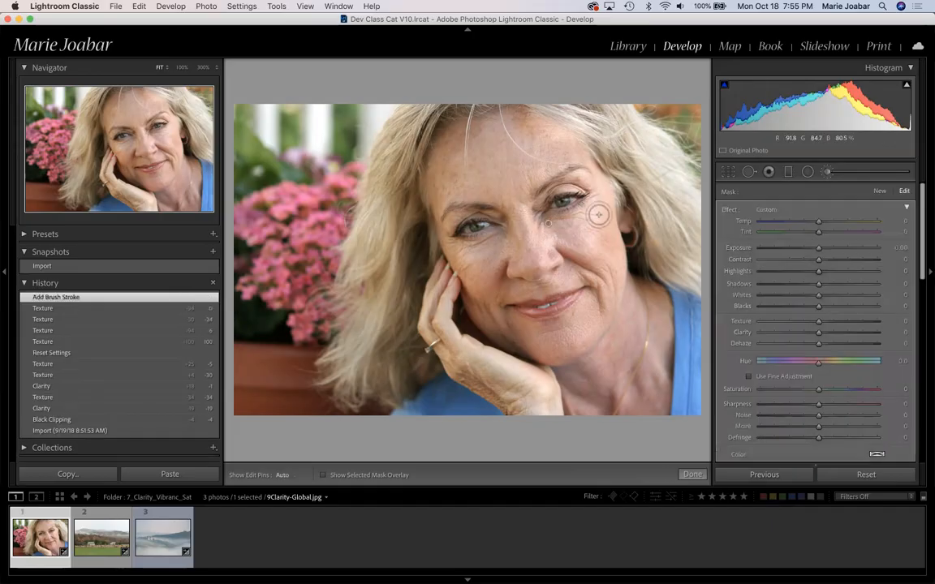
key(o)
key(h)
mouse_move(603, 277)
mouse_down()
mouse_move(605, 305)
mouse_move(603, 265)
mouse_up()
mouse_move(455, 254)
mouse_down()
mouse_move(505, 320)
mouse_move(485, 312)
mouse_up()
mouse_move(545, 229)
mouse_down()
mouse_move(536, 216)
mouse_move(531, 233)
mouse_up()
drag(480, 248, 473, 253)
drag(608, 224, 614, 233)
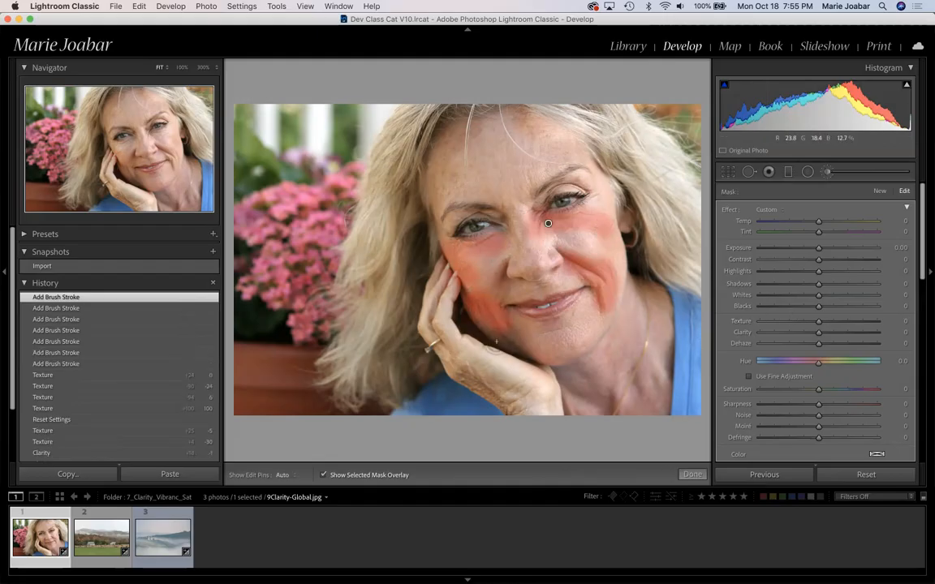
drag(540, 334, 569, 320)
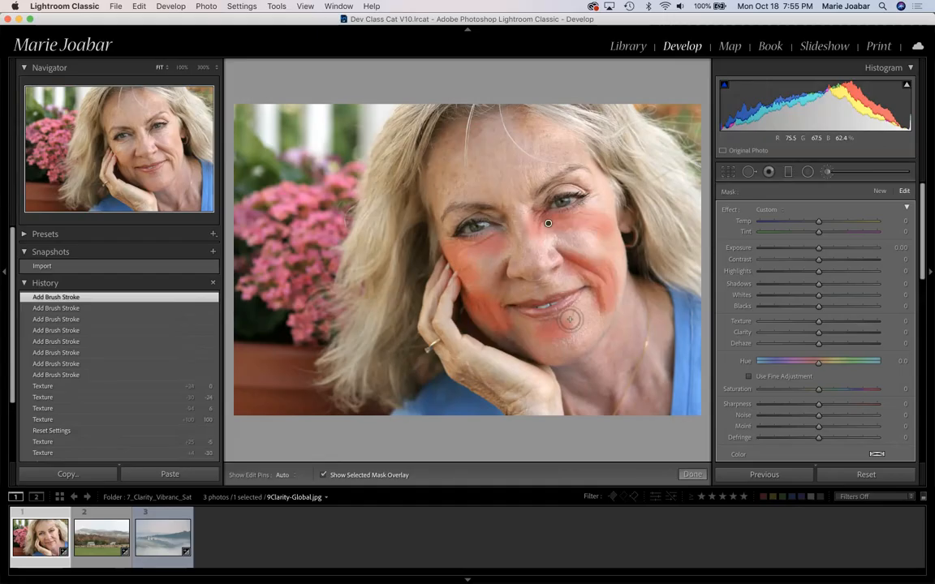
Hide the mask overlay and soften the brushed skin with Texture -33 and Clarity -10.
key(o)
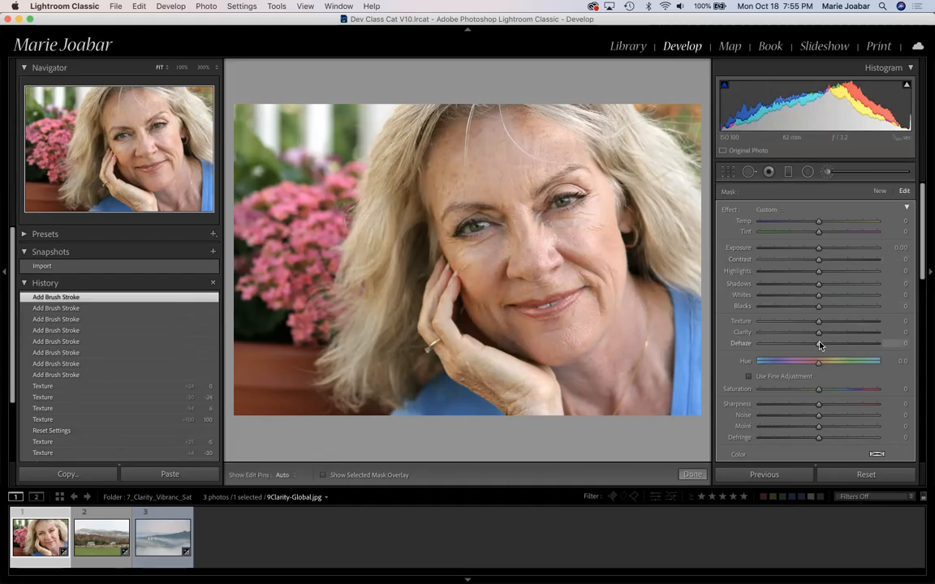
mouse_move(803, 322)
mouse_down()
mouse_move(792, 322)
mouse_move(815, 335)
mouse_up()
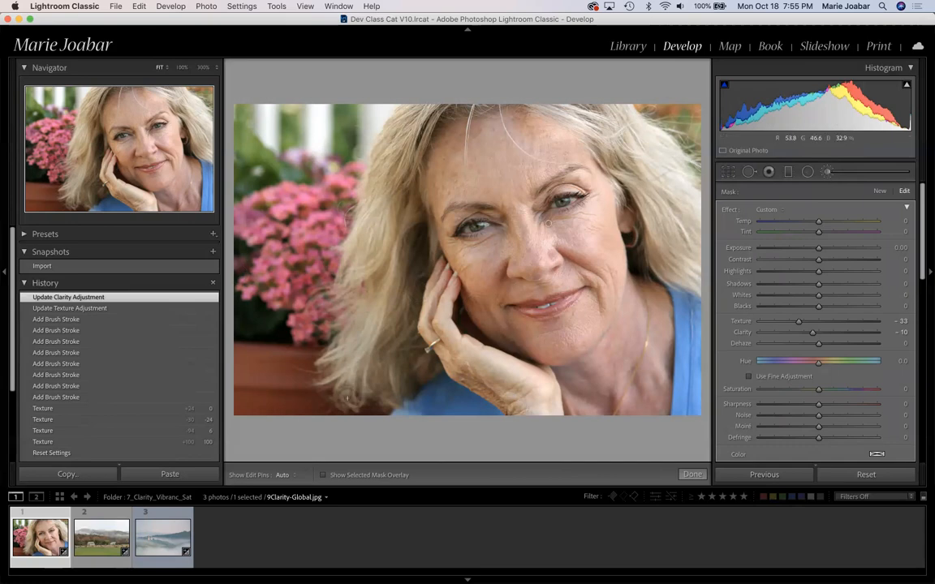
Return the portrait to its import state, reset its settings and close the Adjustment Brush.
scroll(143, 412, down, 3)
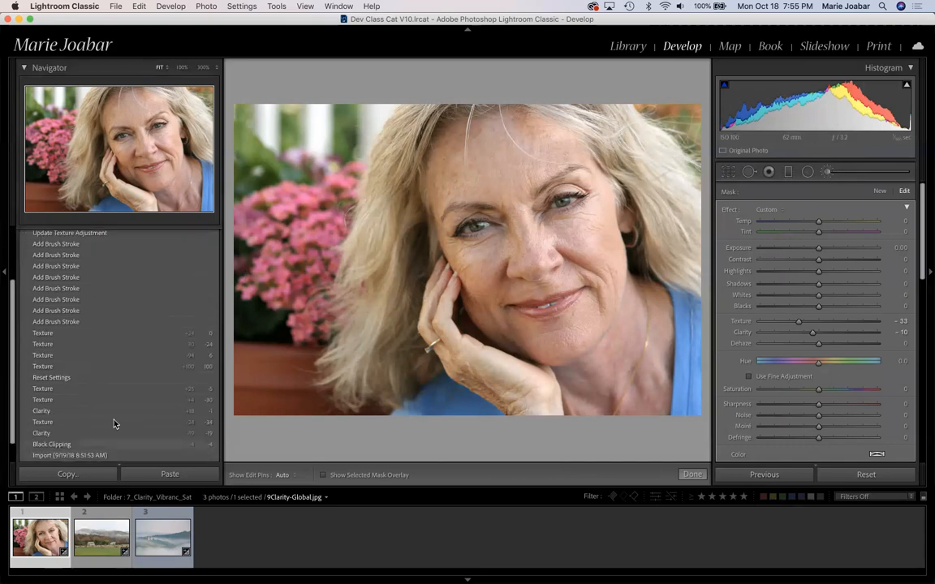
click(72, 445)
click(75, 456)
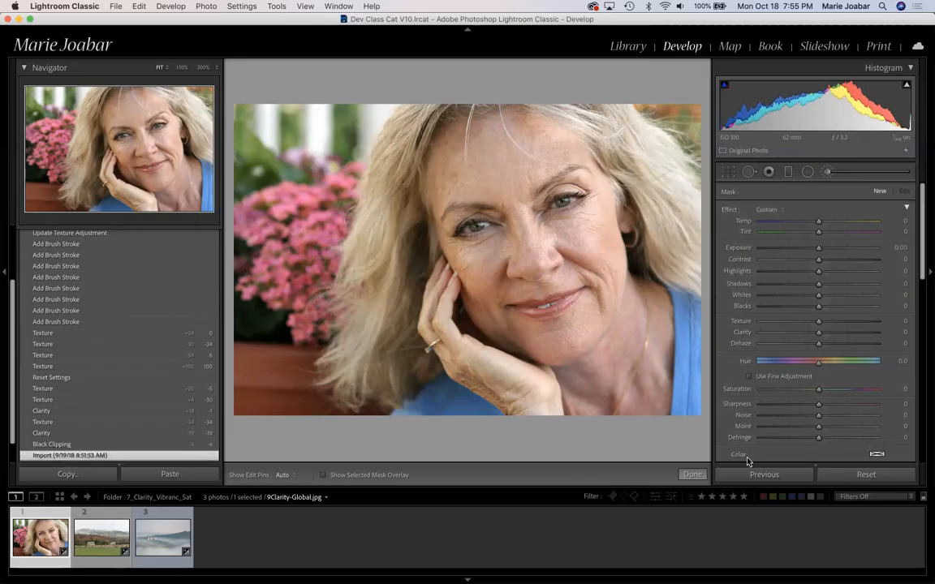
click(858, 474)
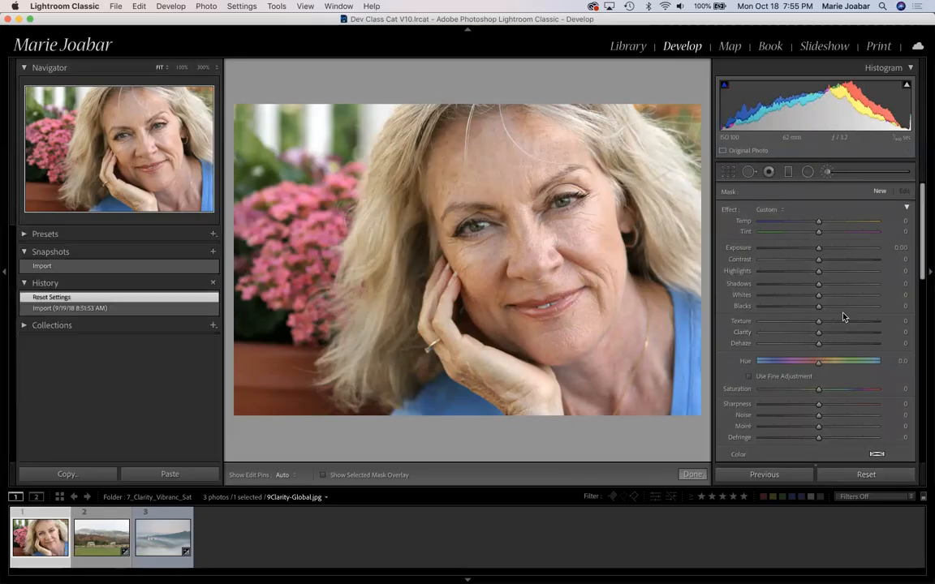
click(877, 173)
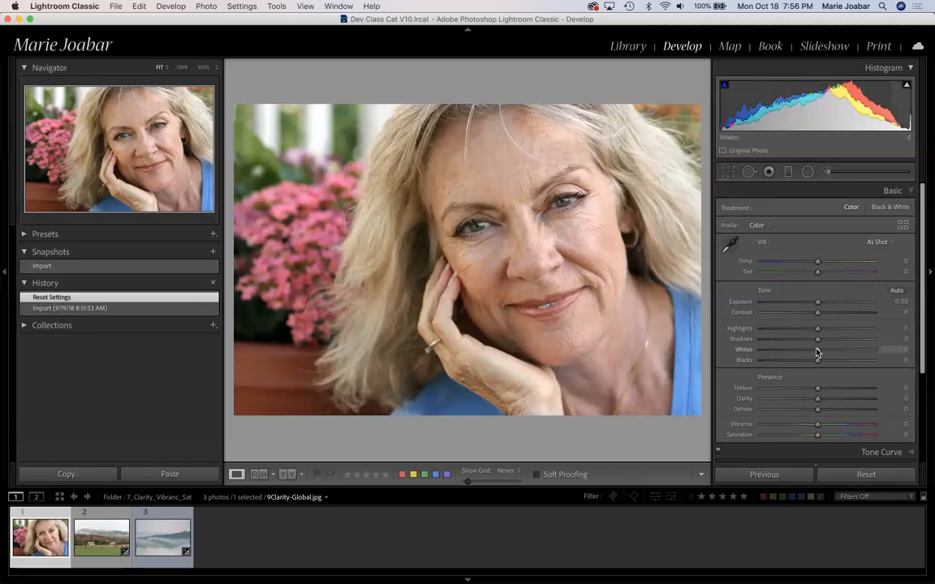
Set the portrait's Whites to +6, Blacks to -6 and Vibrance to +9.
drag(816, 351, 815, 362)
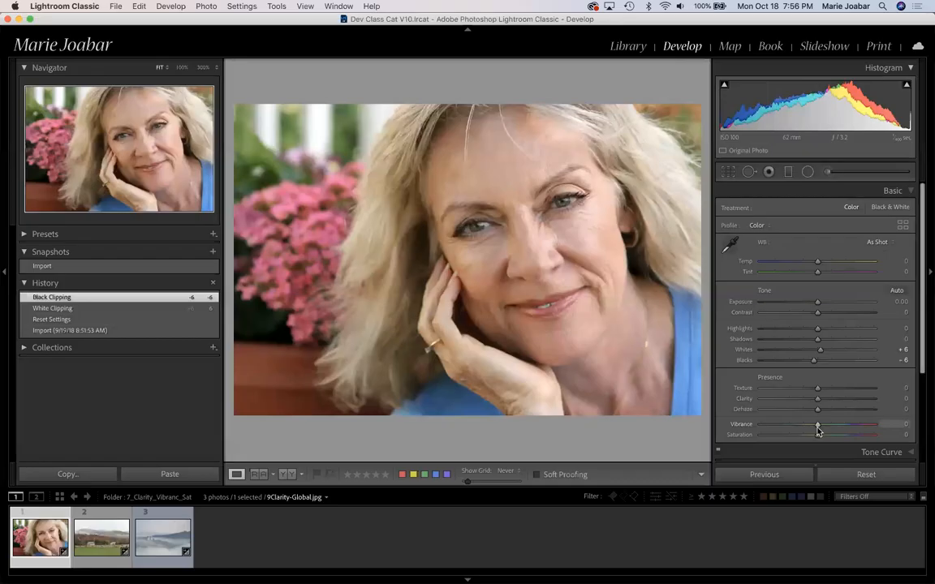
drag(819, 427, 823, 426)
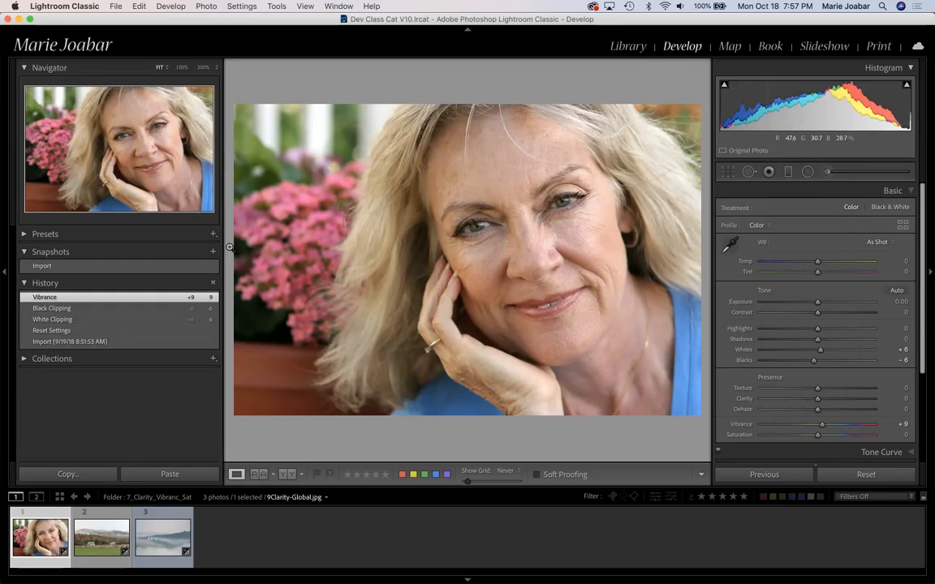
Switch to the Library module and browse the global adjustment folders from 1_Workspace2 through 2_Crop_Straighten to 3_Spot Removal.
click(623, 51)
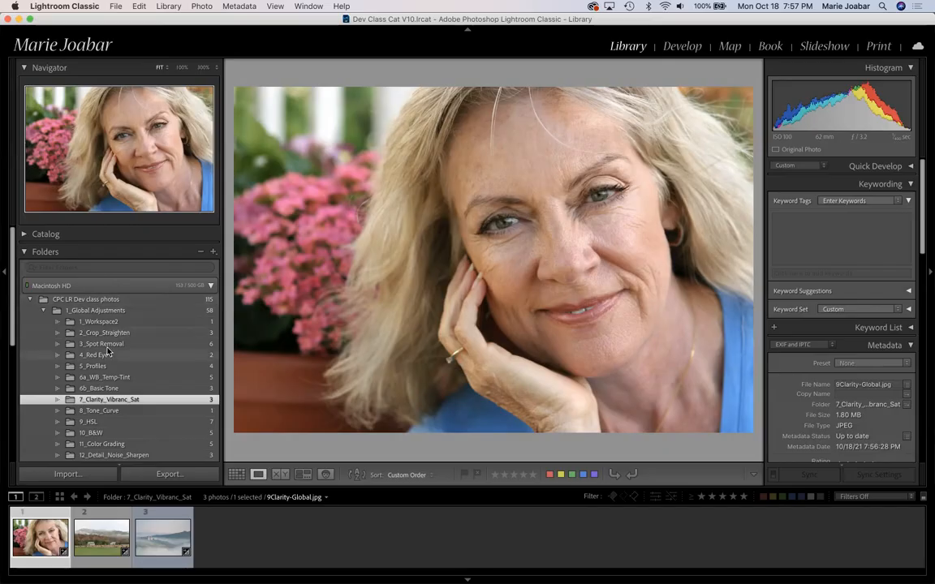
click(110, 323)
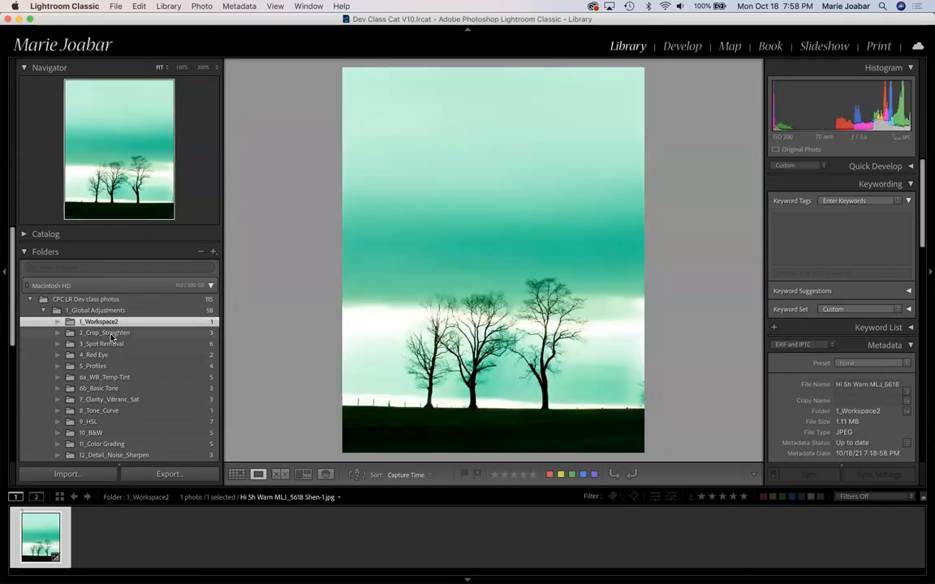
click(105, 333)
click(109, 344)
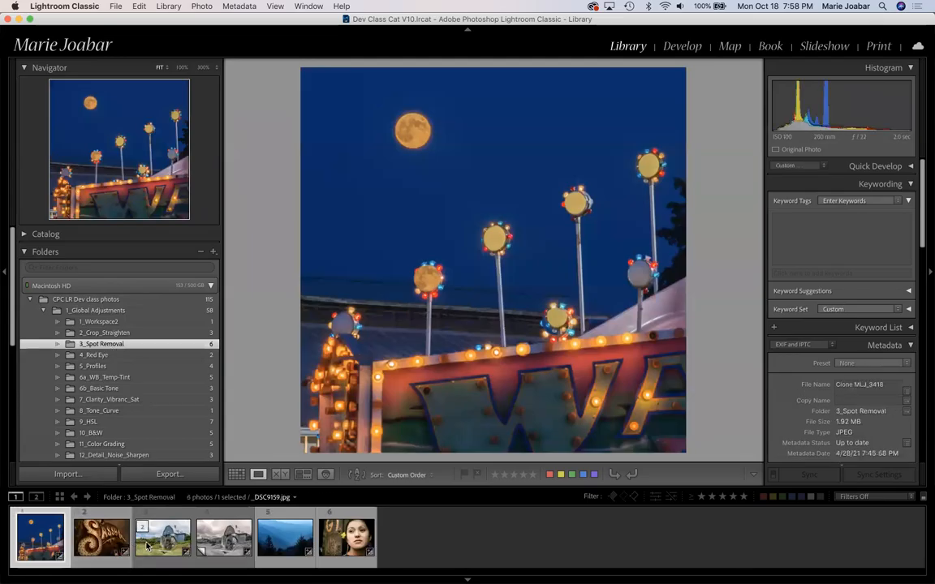
View the watermill and moonlit fair photos of the spot removal folder in turn, ending on the watermill.
click(157, 540)
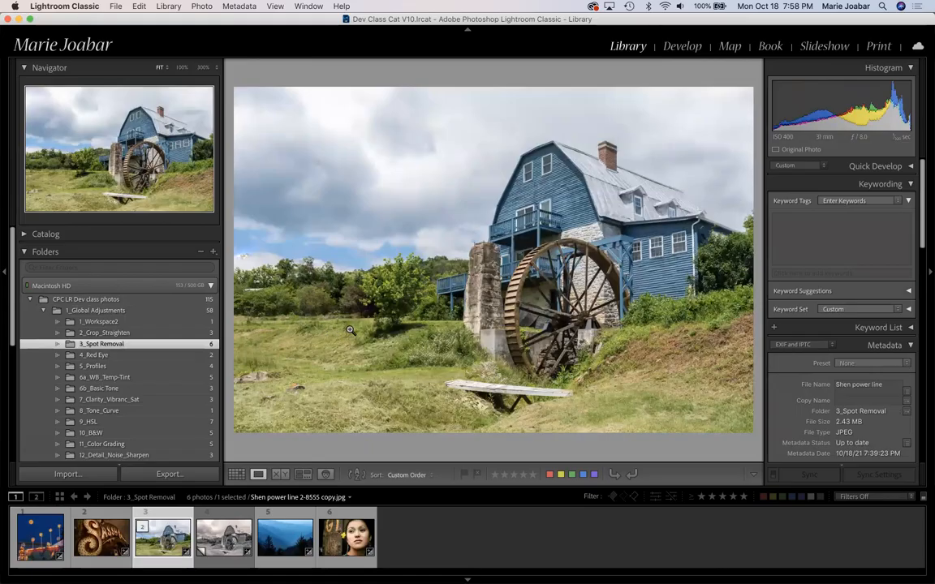
click(36, 544)
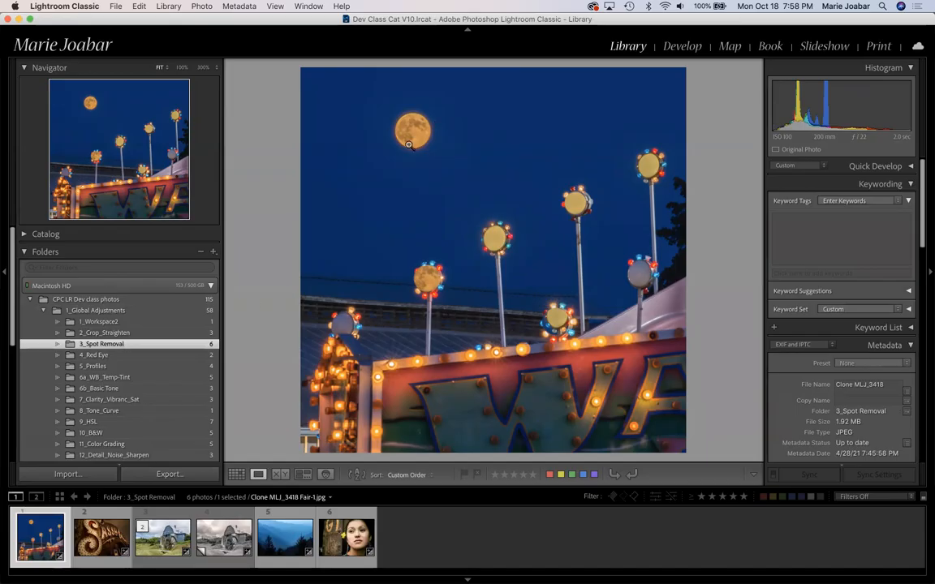
click(159, 536)
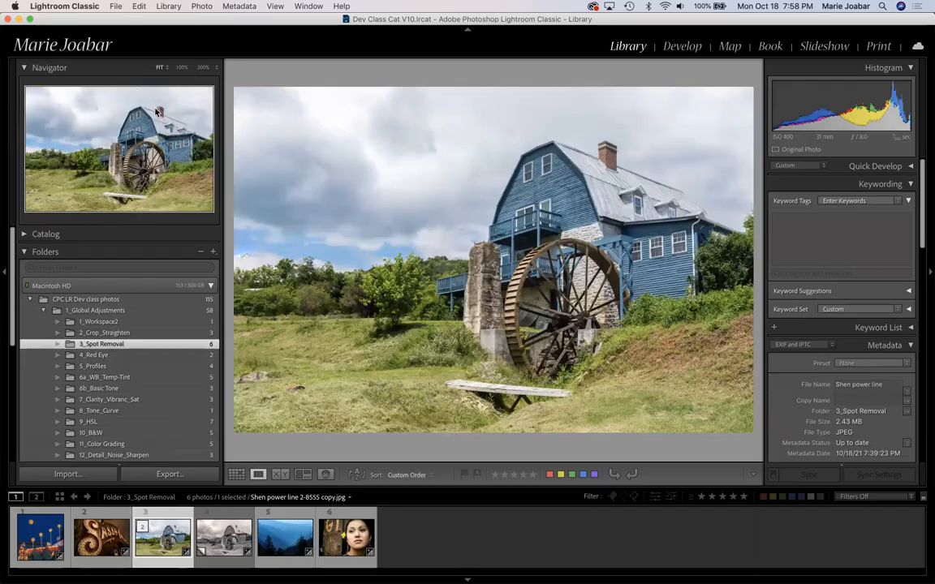
Switch to the course page in Chrome and expand Unit 3 - Basics Panel to review its lessons.
drag(63, 19, 169, 10)
key(ctrl+Left)
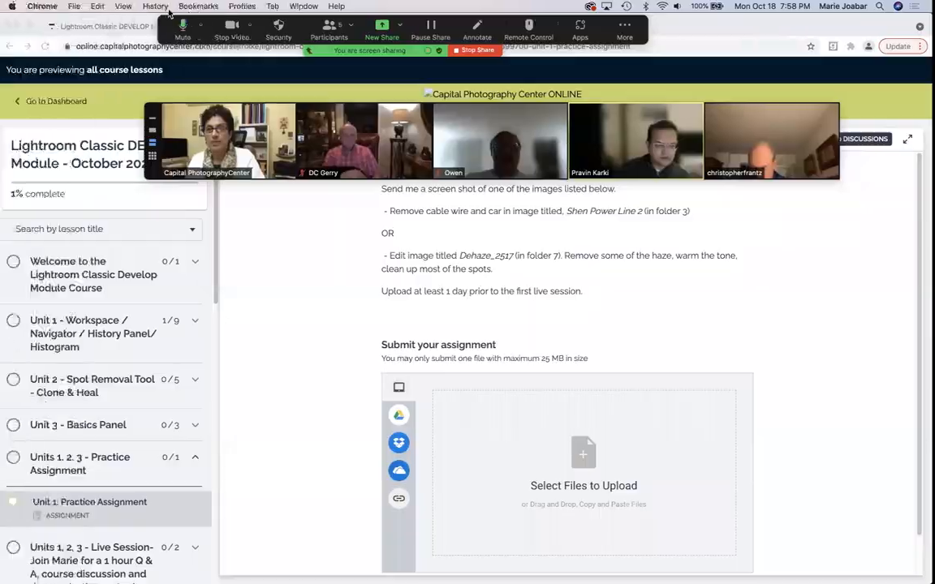
scroll(73, 357, down, 1)
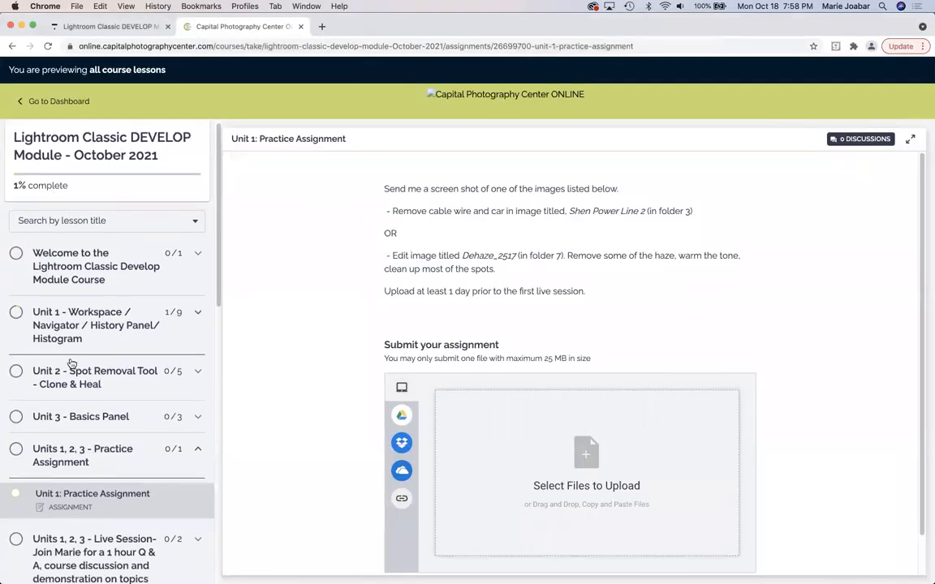
scroll(72, 361, down, 3)
click(74, 393)
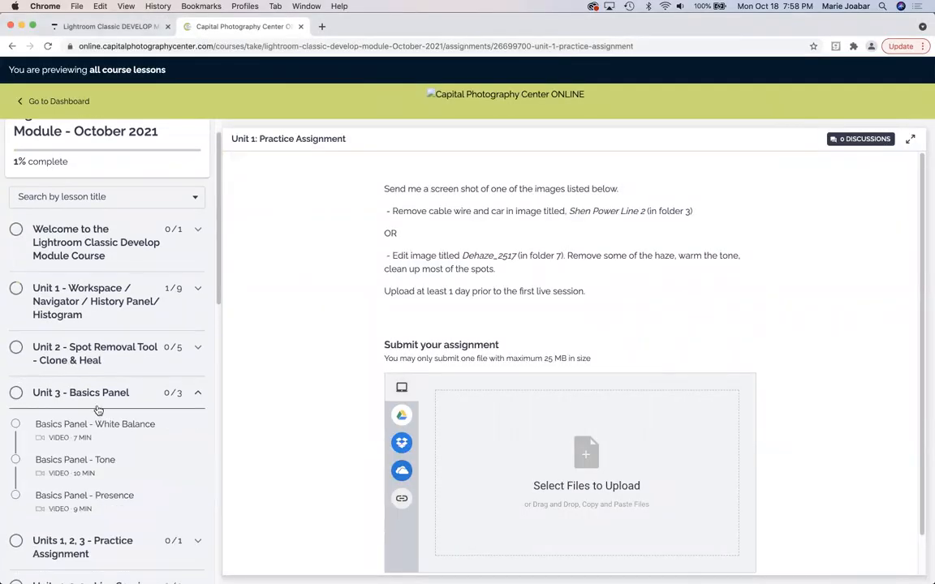
scroll(97, 410, down, 5)
scroll(97, 410, up, 7)
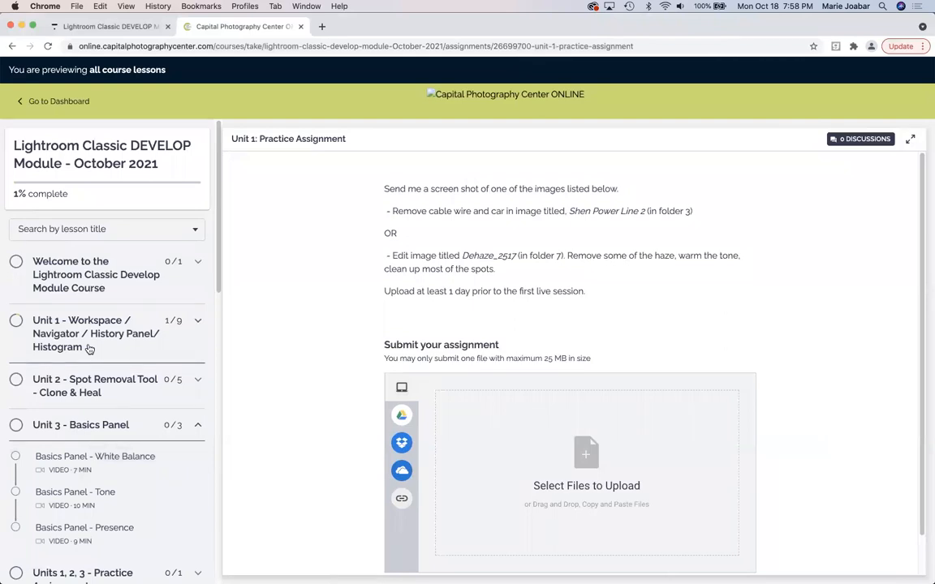
Expand the Units 4 section of the course outline and review its lessons from Presets and Profiles to Effects Panel.
scroll(112, 463, down, 4)
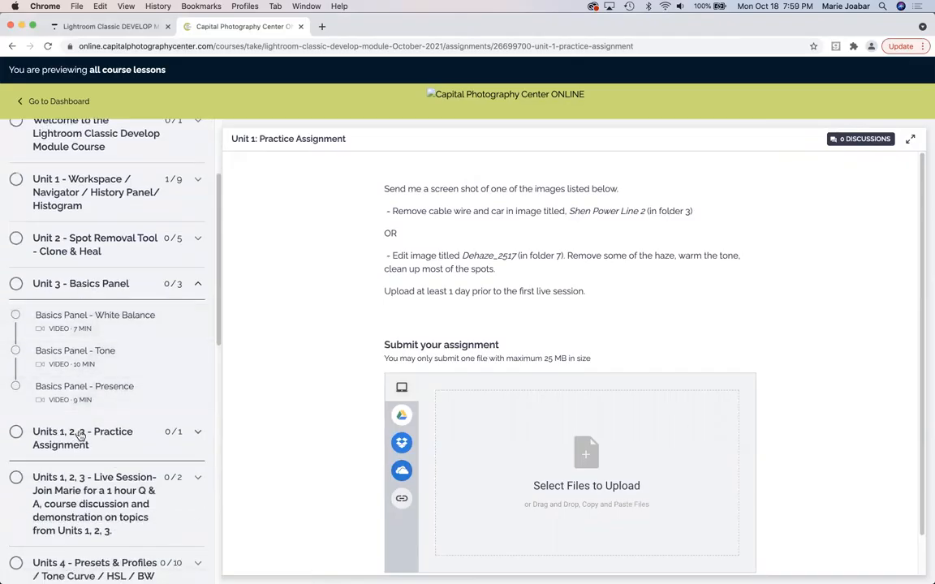
scroll(129, 463, down, 3)
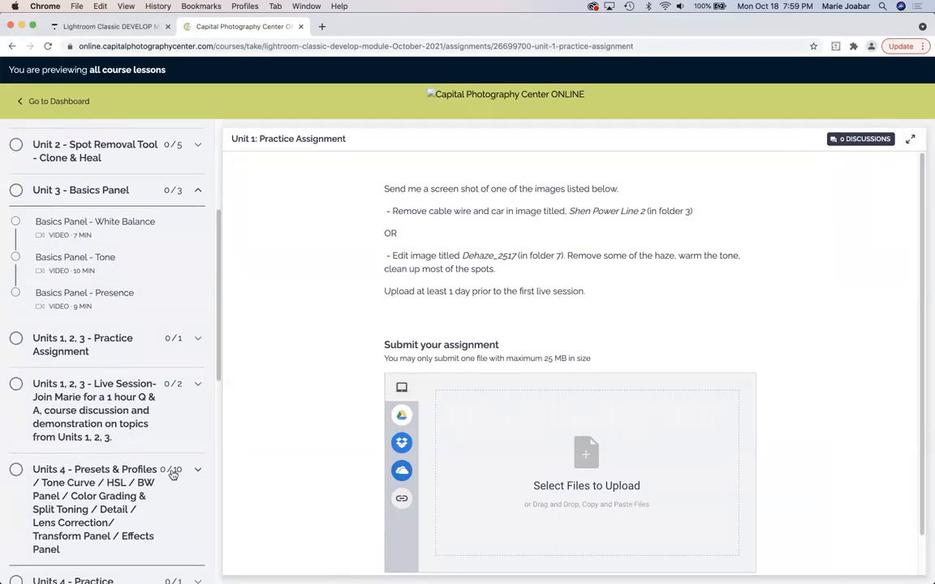
click(197, 473)
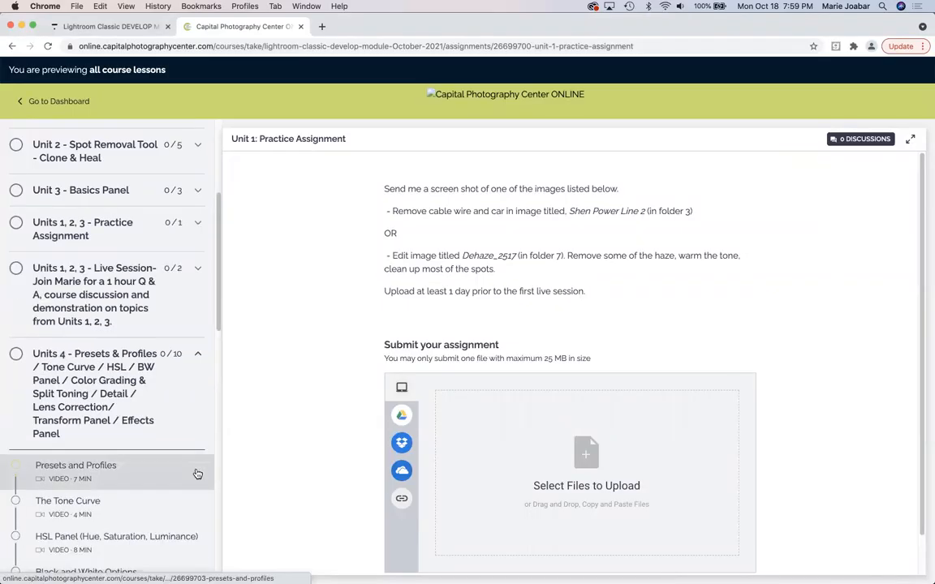
scroll(191, 473, down, 1)
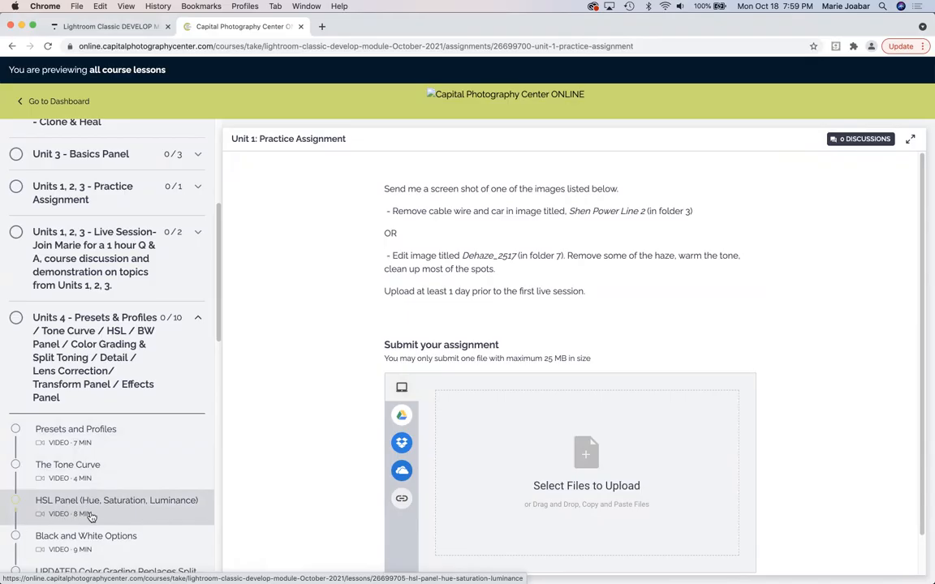
scroll(98, 527, down, 3)
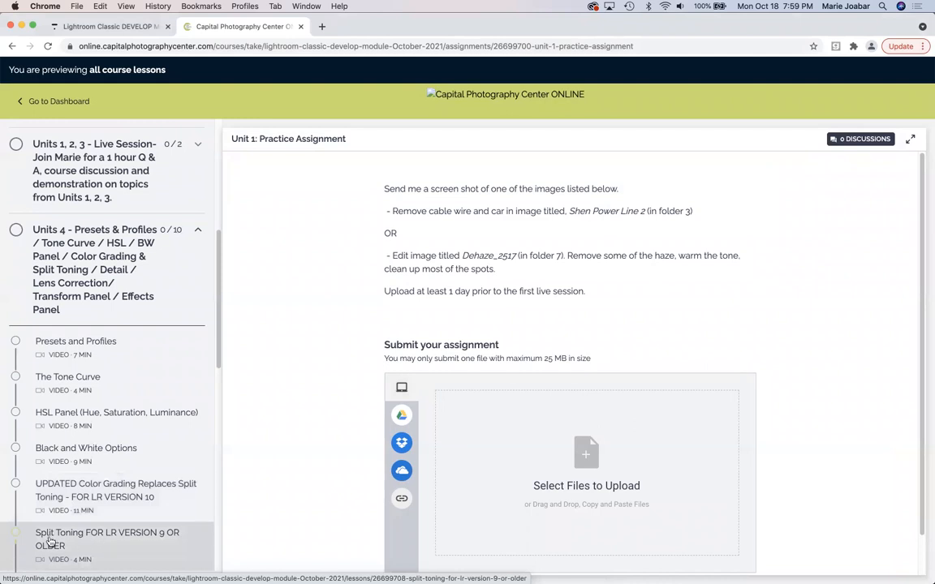
scroll(98, 519, down, 2)
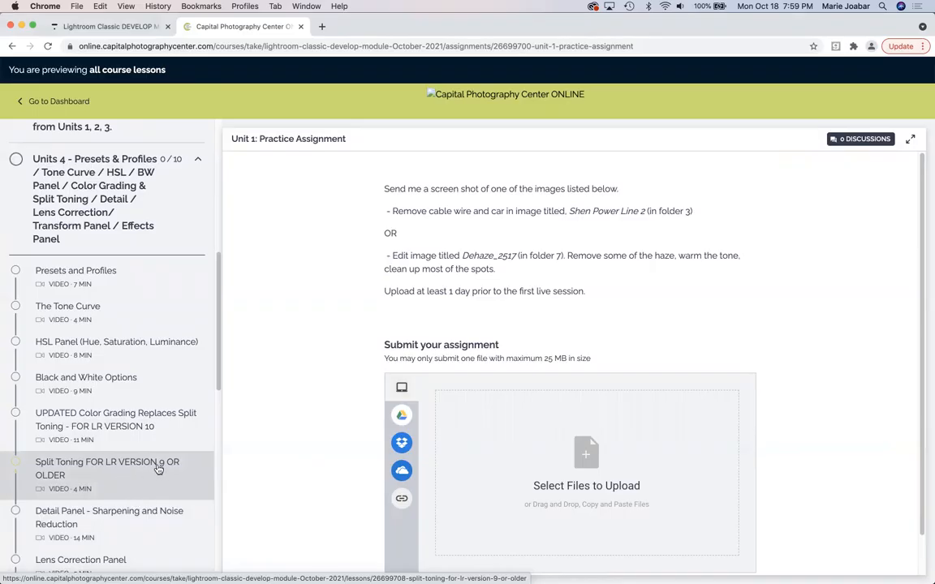
scroll(131, 503, down, 3)
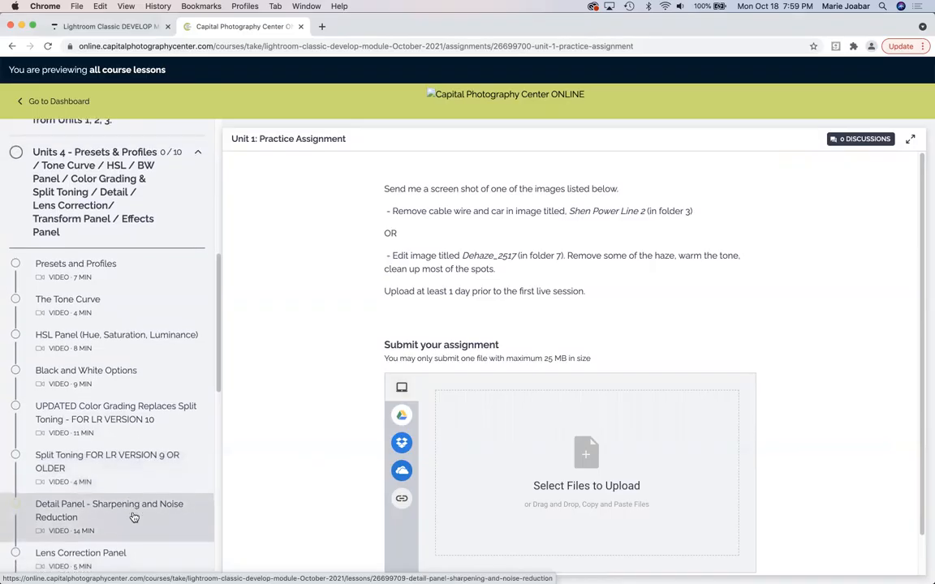
scroll(121, 524, down, 2)
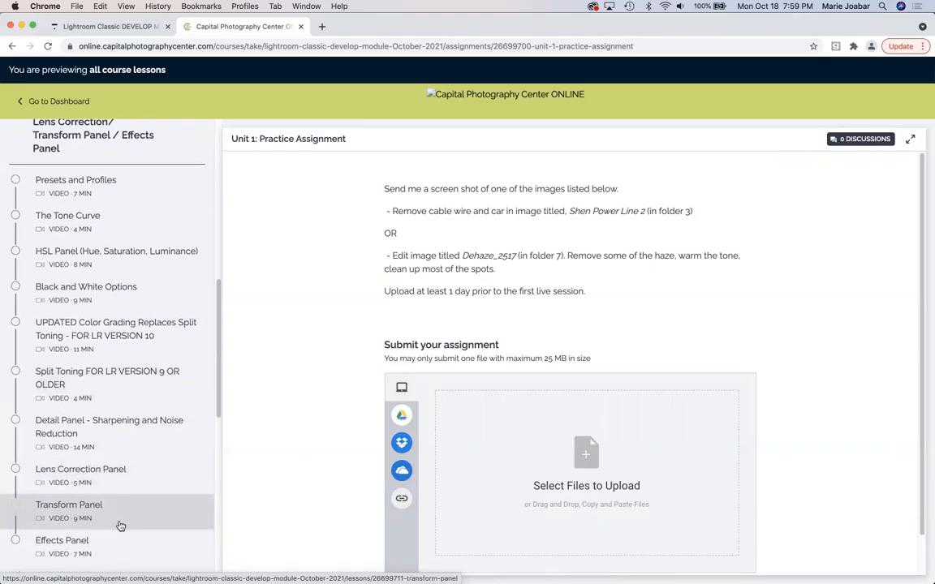
scroll(122, 529, up, 2)
scroll(121, 529, up, 10)
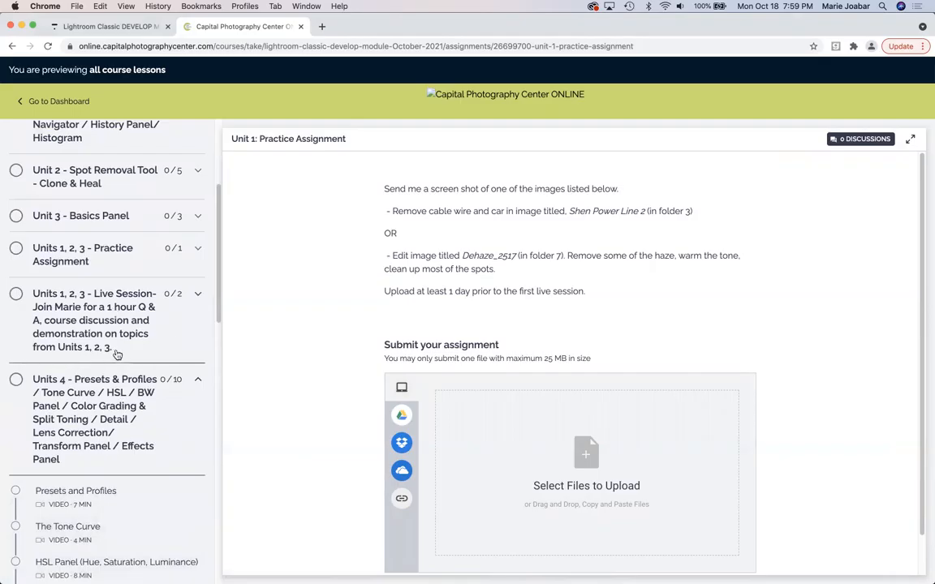
scroll(101, 483, down, 1)
scroll(103, 489, down, 2)
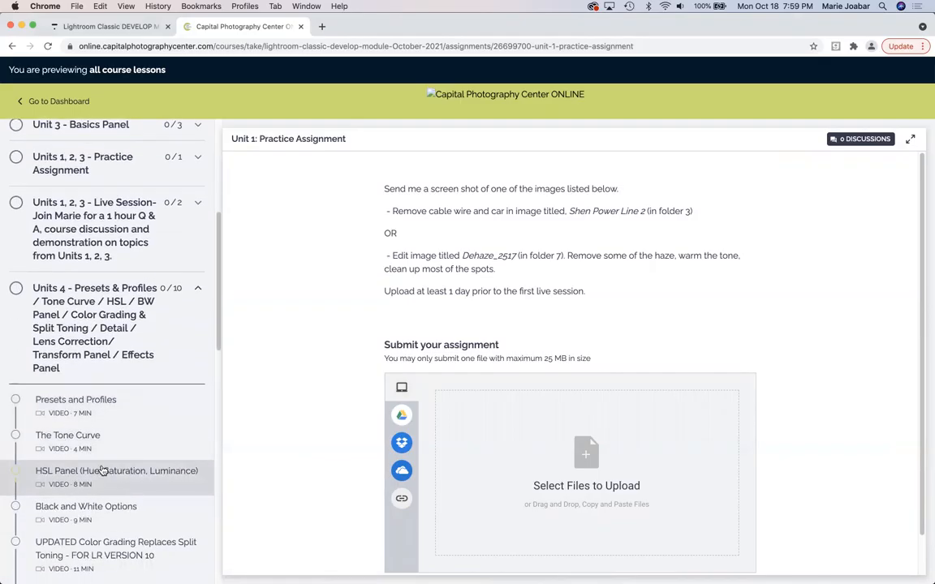
scroll(110, 479, down, 2)
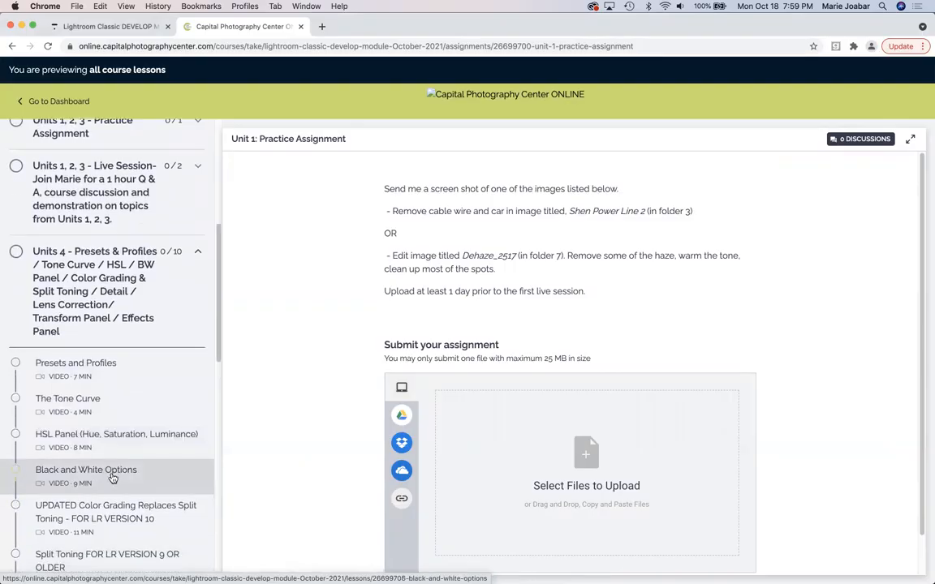